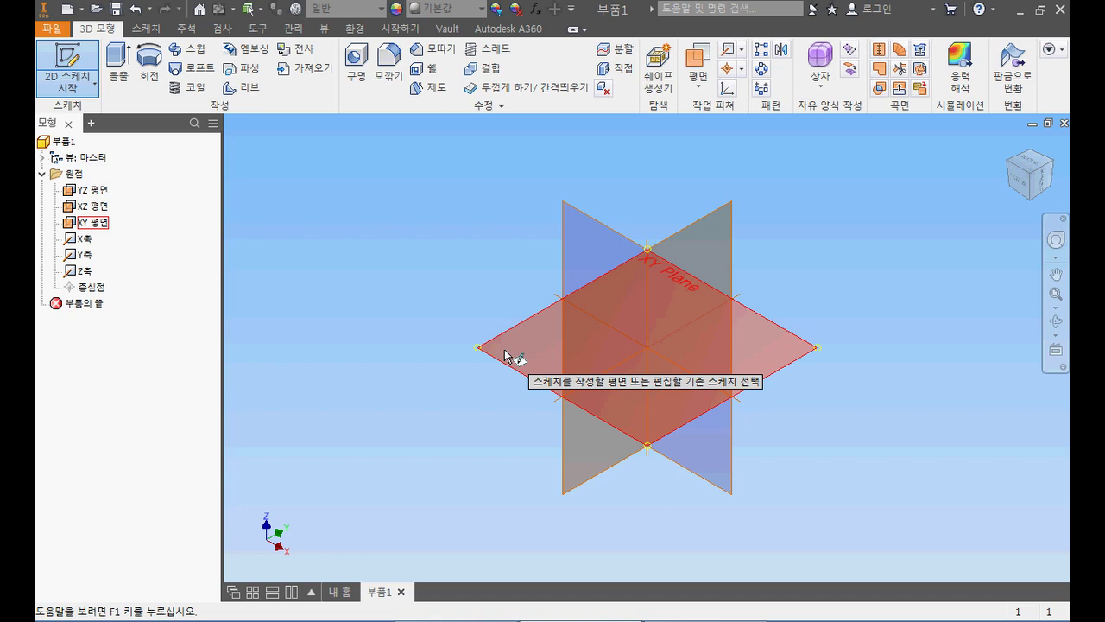
Start a sketch on the XY plane and switch to the AutoCAD 2D drawing to examine the base plate's overall dimensions.
{"action": "left_click", "coordinate": [504, 351]}
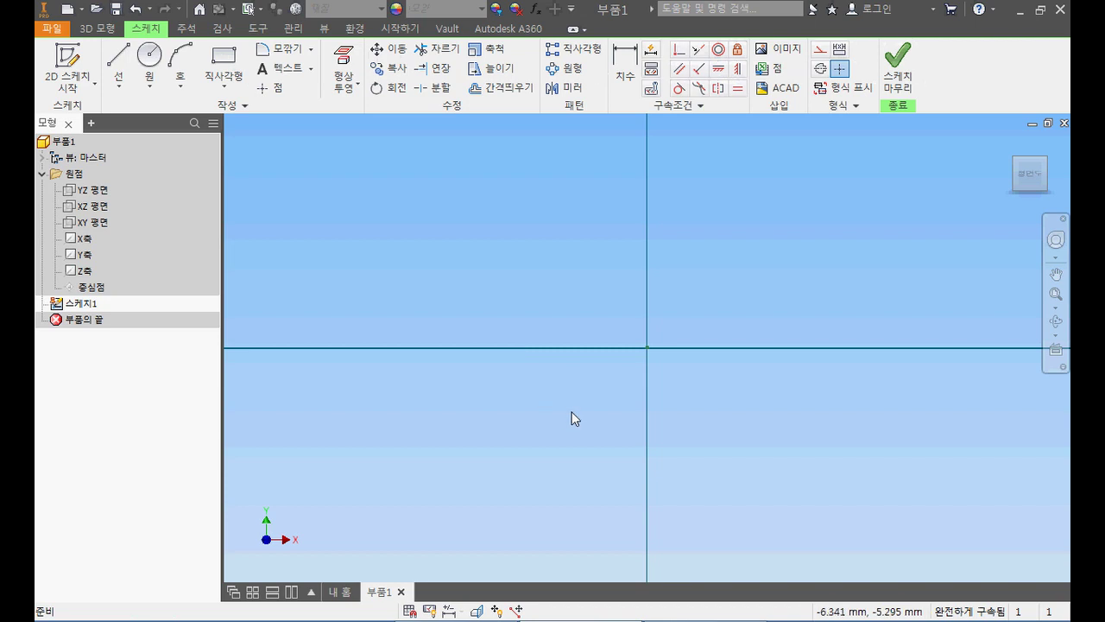
{"action": "key", "text": "alt+Tab"}
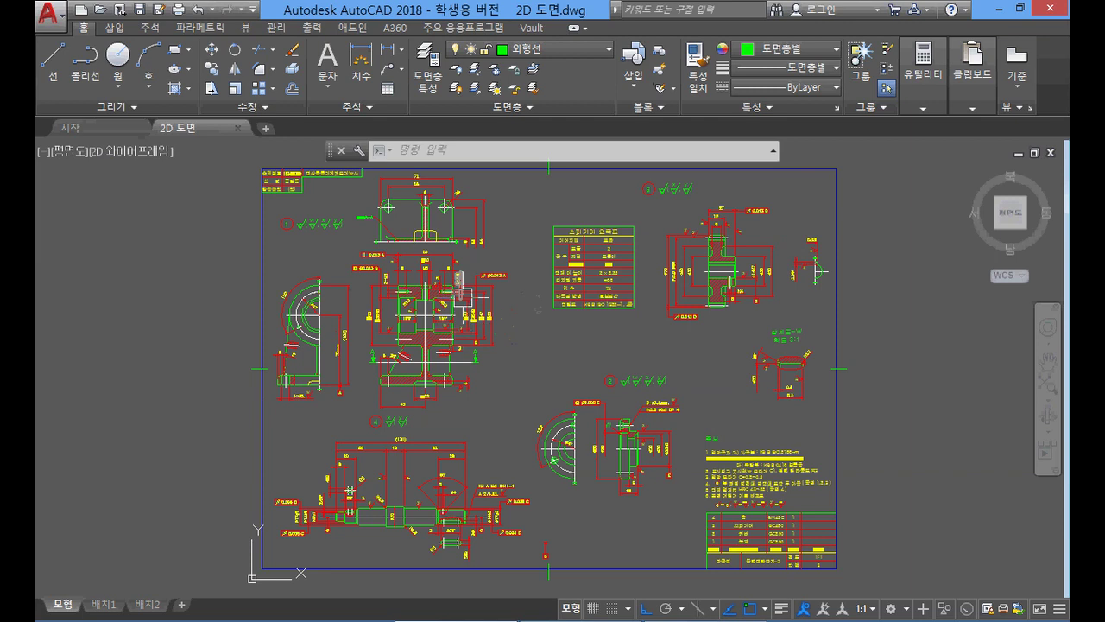
{"action": "scroll", "coordinate": [437, 279], "scroll_direction": "up", "scroll_amount": 7}
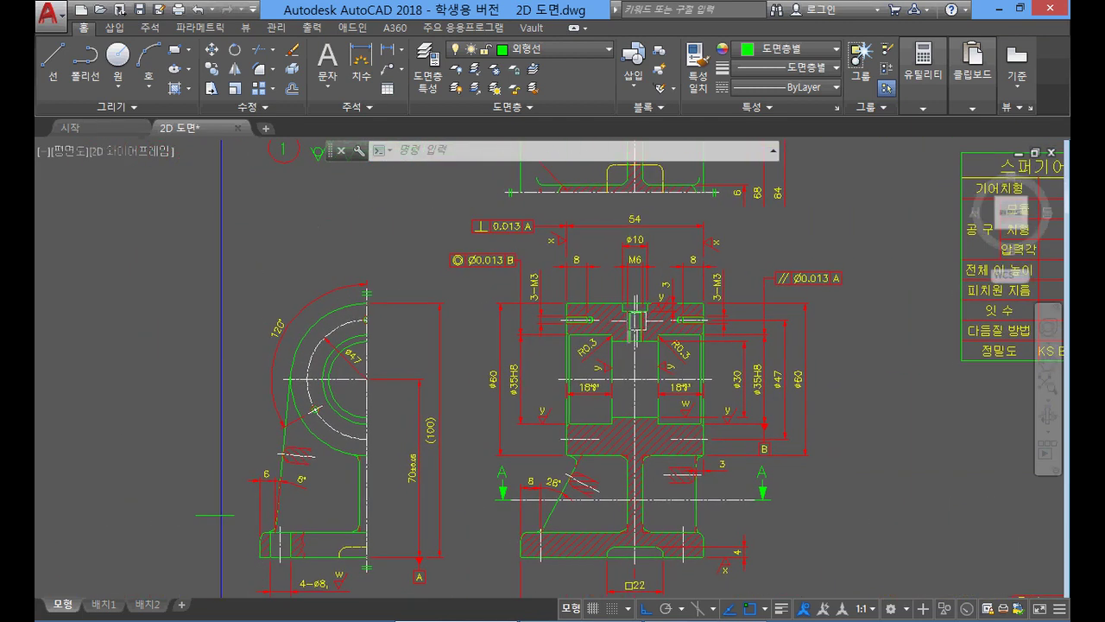
{"action": "scroll", "coordinate": [634, 328], "scroll_direction": "down", "scroll_amount": 3}
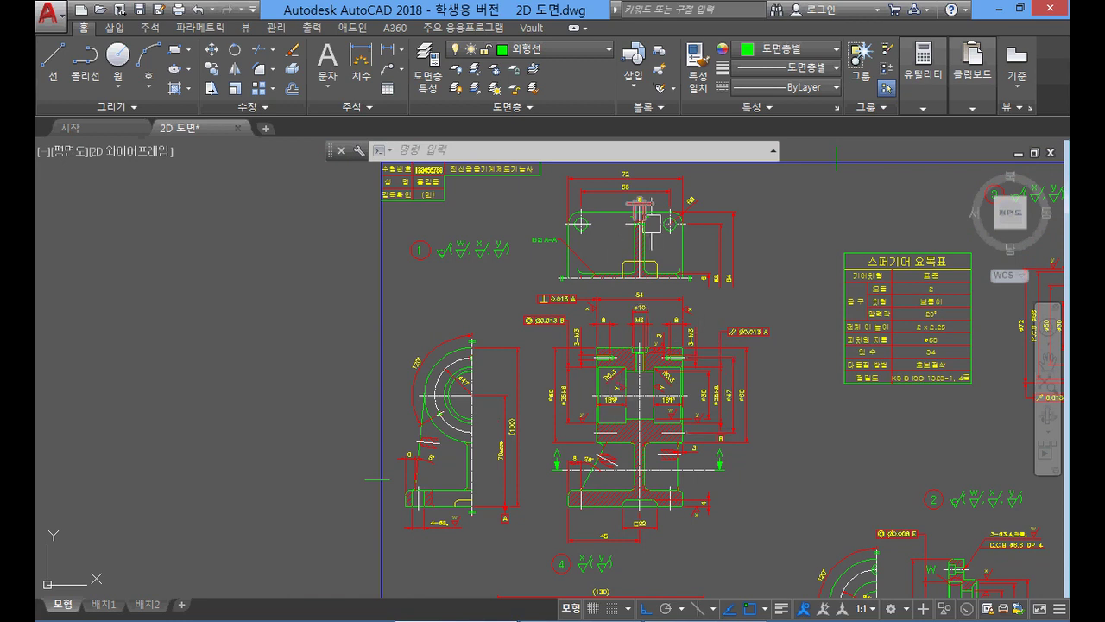
{"action": "scroll", "coordinate": [671, 200], "scroll_direction": "up", "scroll_amount": 3}
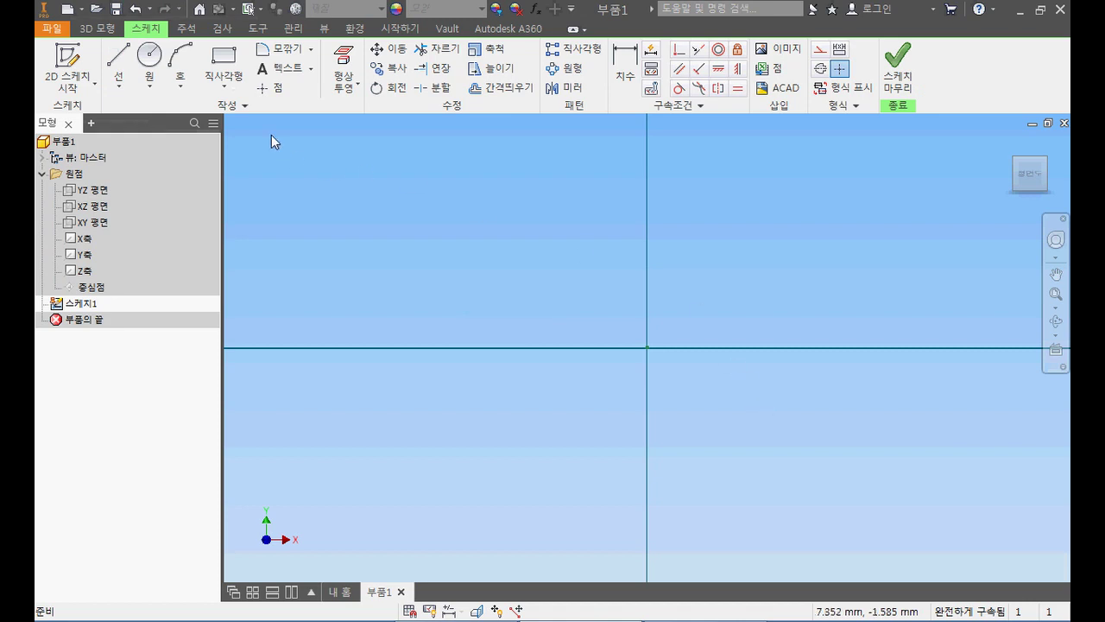
Back in Inventor, sketch a two-point center rectangle 72 mm wide and 84 mm high on the origin and finish the sketch.
{"action": "left_click", "coordinate": [226, 87]}
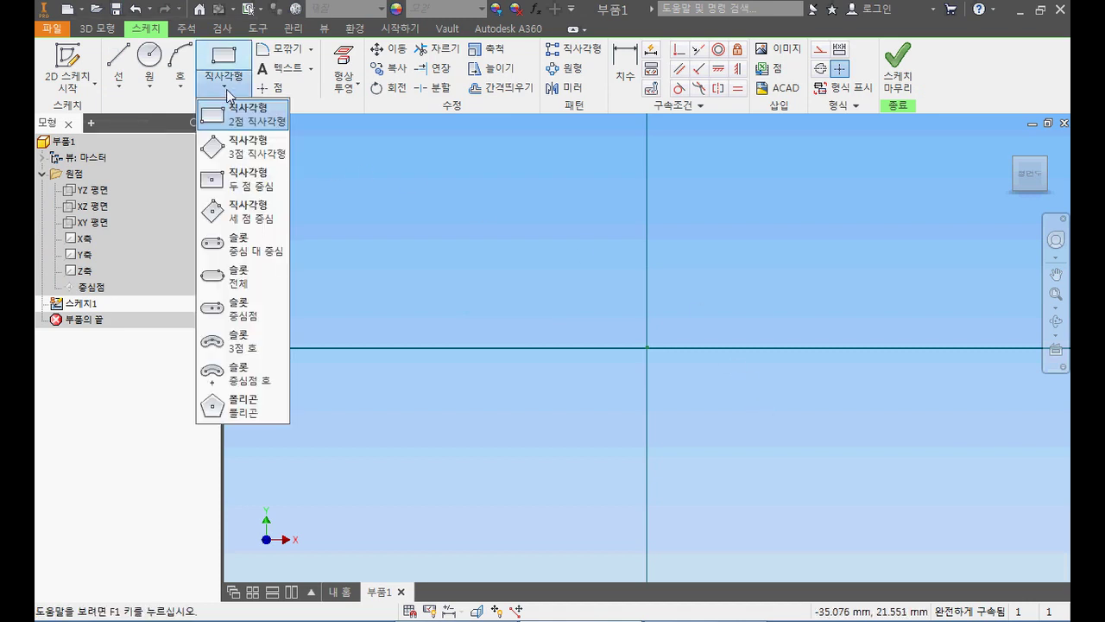
{"action": "left_click", "coordinate": [256, 192]}
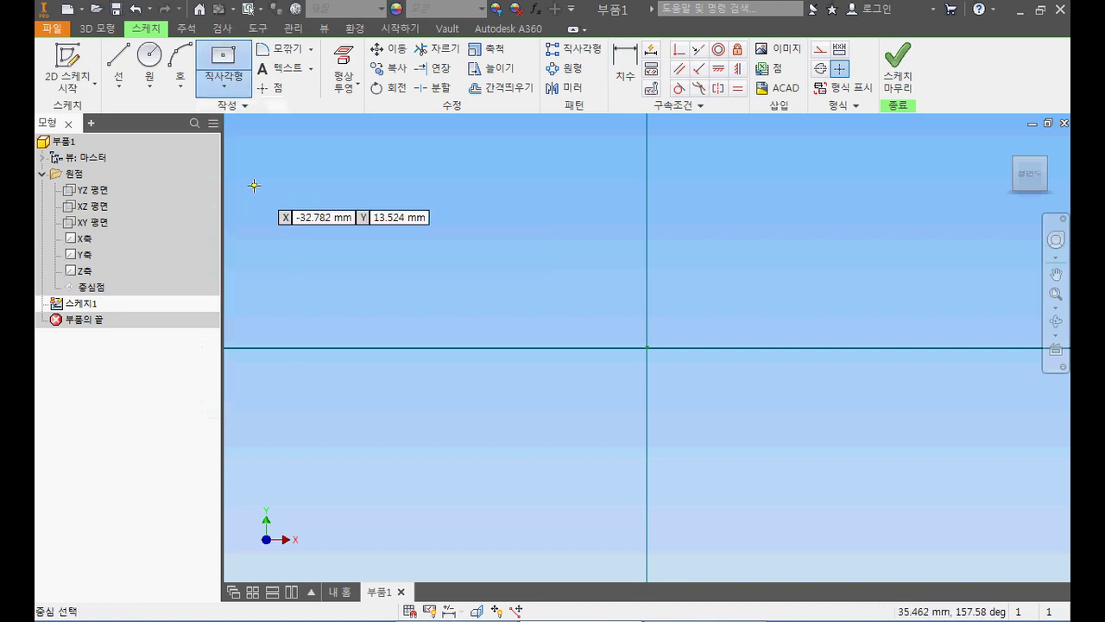
{"action": "left_click", "coordinate": [647, 347]}
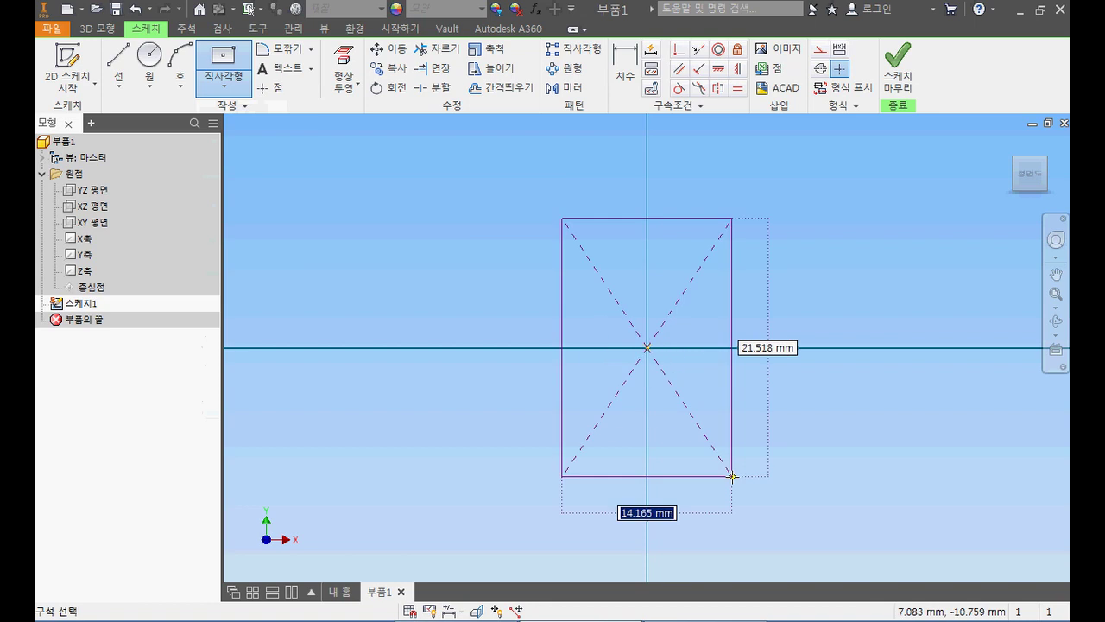
{"action": "scroll", "coordinate": [733, 476], "scroll_direction": "up", "scroll_amount": 4}
{"action": "middle_click_drag", "start_coordinate": [733, 476], "coordinate": [677, 376]}
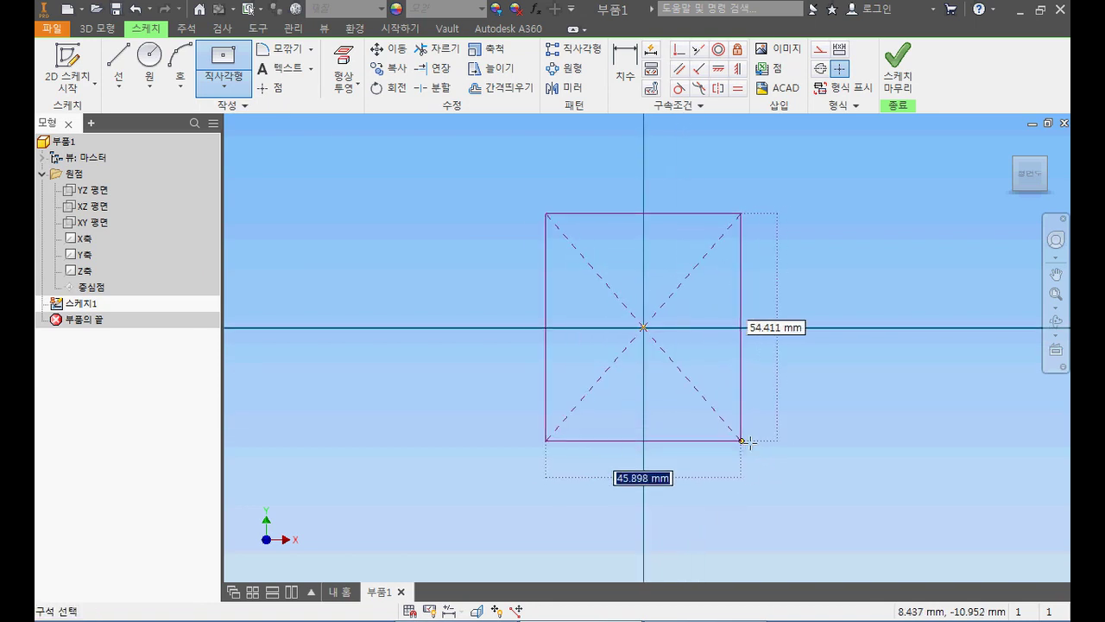
{"action": "scroll", "coordinate": [753, 463], "scroll_direction": "up", "scroll_amount": 2}
{"action": "middle_click_drag", "start_coordinate": [752, 458], "coordinate": [709, 416]}
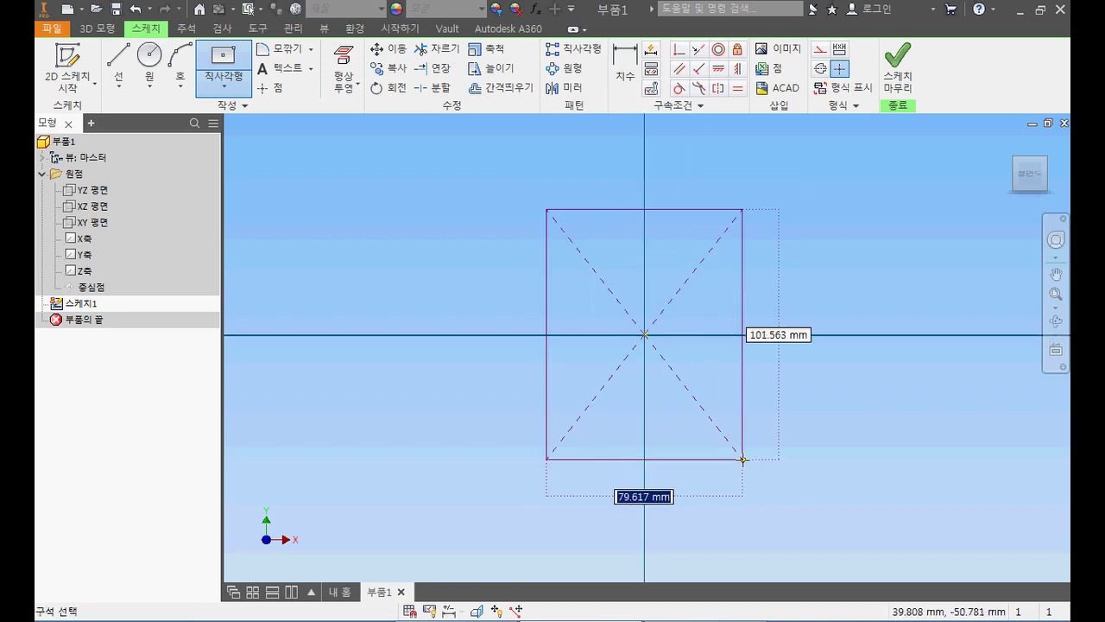
{"action": "type", "text": "72"}
{"action": "key", "text": "Tab"}
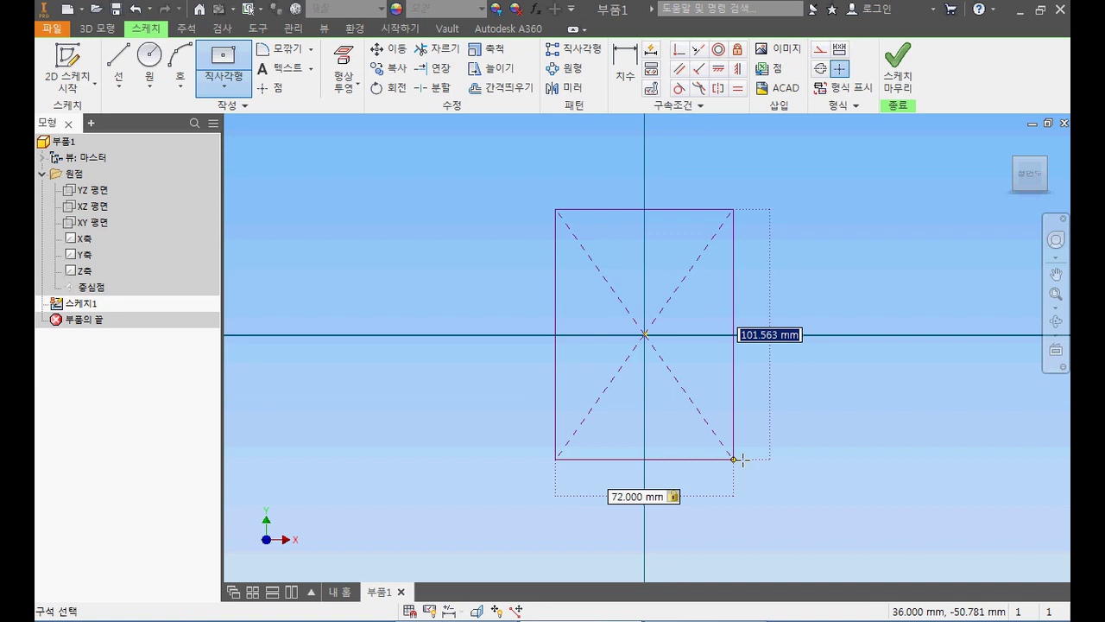
{"action": "type", "text": "84"}
{"action": "key", "text": "Tab"}
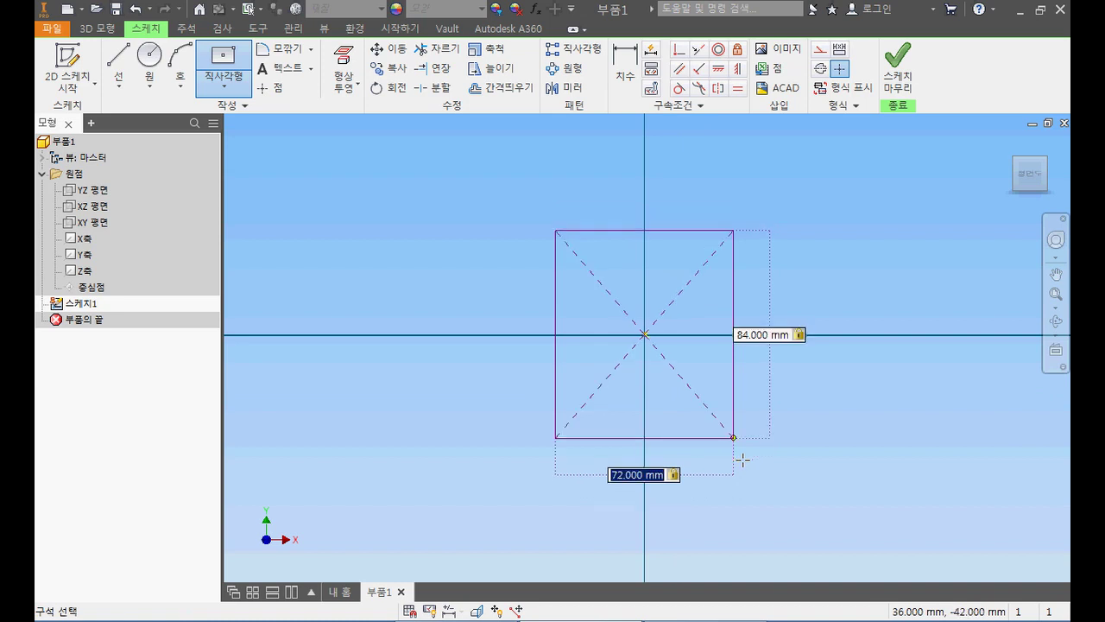
{"action": "key", "text": "Return"}
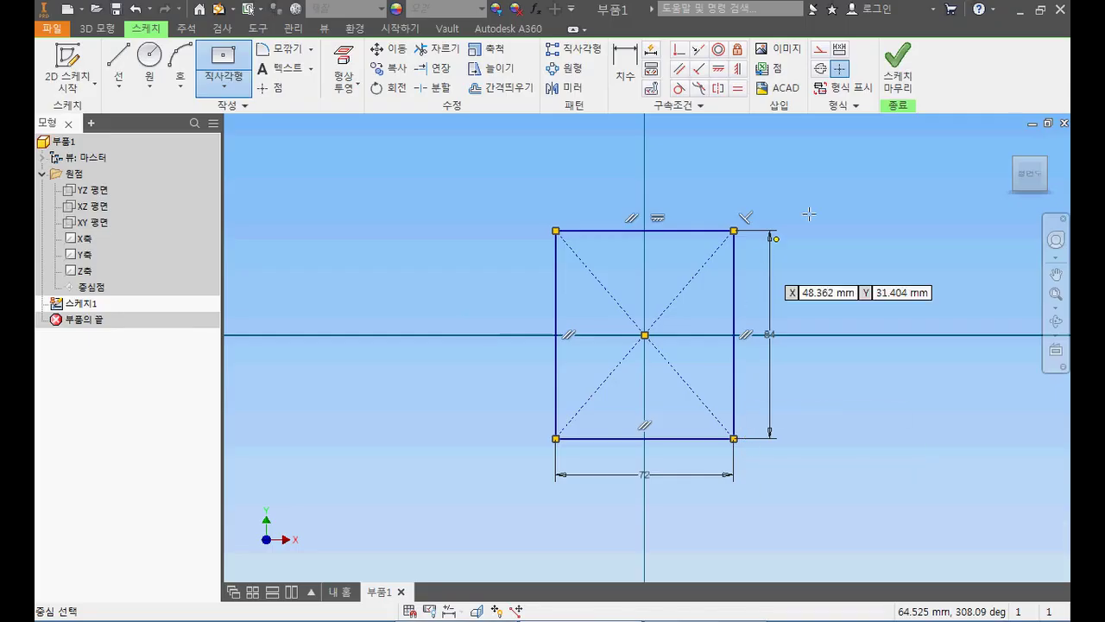
{"action": "left_click", "coordinate": [907, 78]}
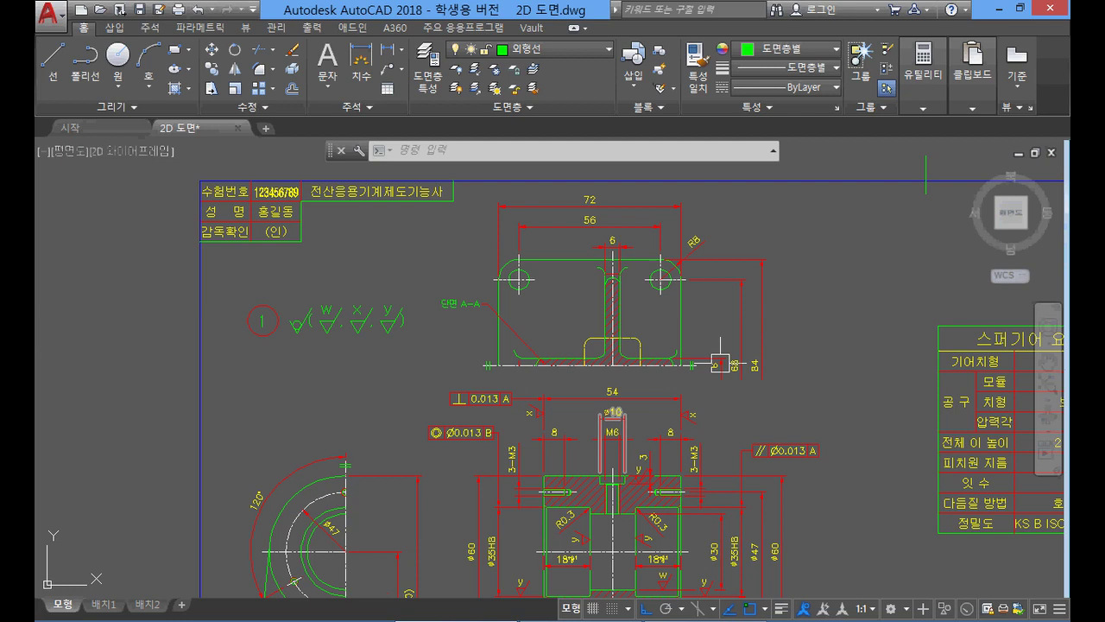
In the AutoCAD drawing, make 치수선해칭선 the current layer and add a vertical linear dimension for the base plate's thickness in the front view.
{"action": "middle_click_drag", "start_coordinate": [755, 364], "coordinate": [774, 217]}
{"action": "mouse_move", "coordinate": [669, 373]}
{"action": "middle_mouse_down"}
{"action": "mouse_move", "coordinate": [666, 301]}
{"action": "mouse_move", "coordinate": [656, 314]}
{"action": "middle_mouse_up"}
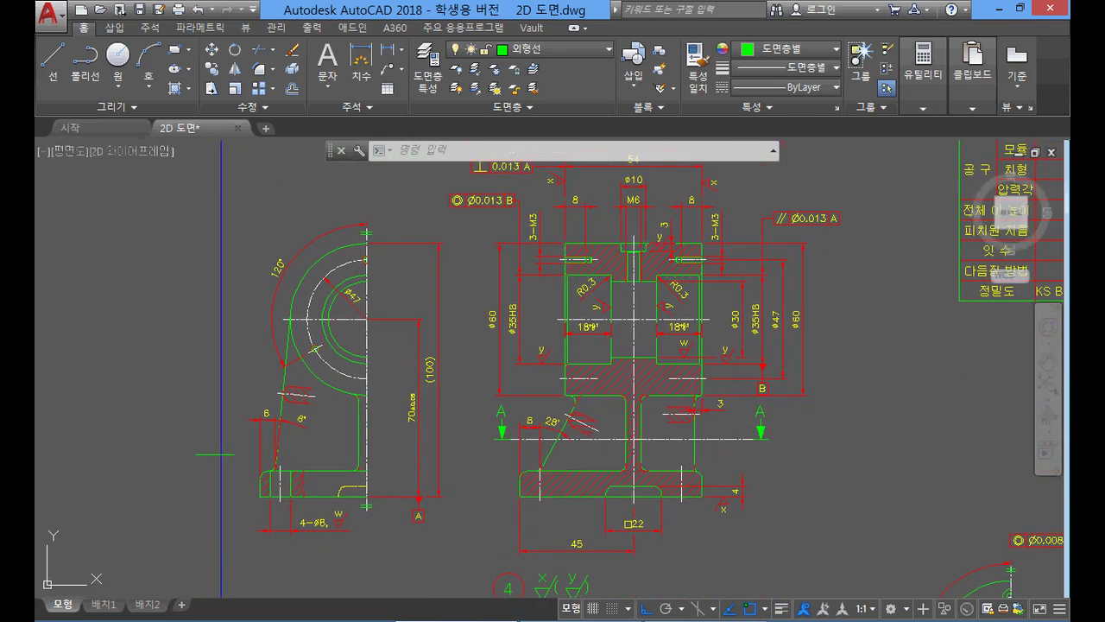
{"action": "scroll", "coordinate": [489, 519], "scroll_direction": "up", "scroll_amount": 2}
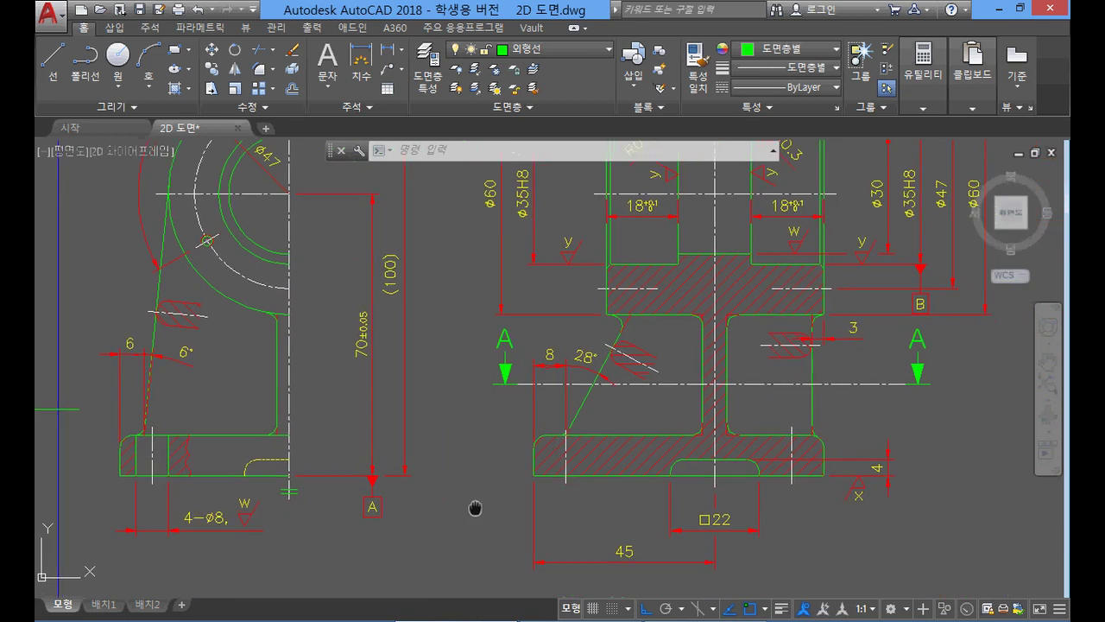
{"action": "middle_click_drag", "start_coordinate": [480, 518], "coordinate": [457, 475]}
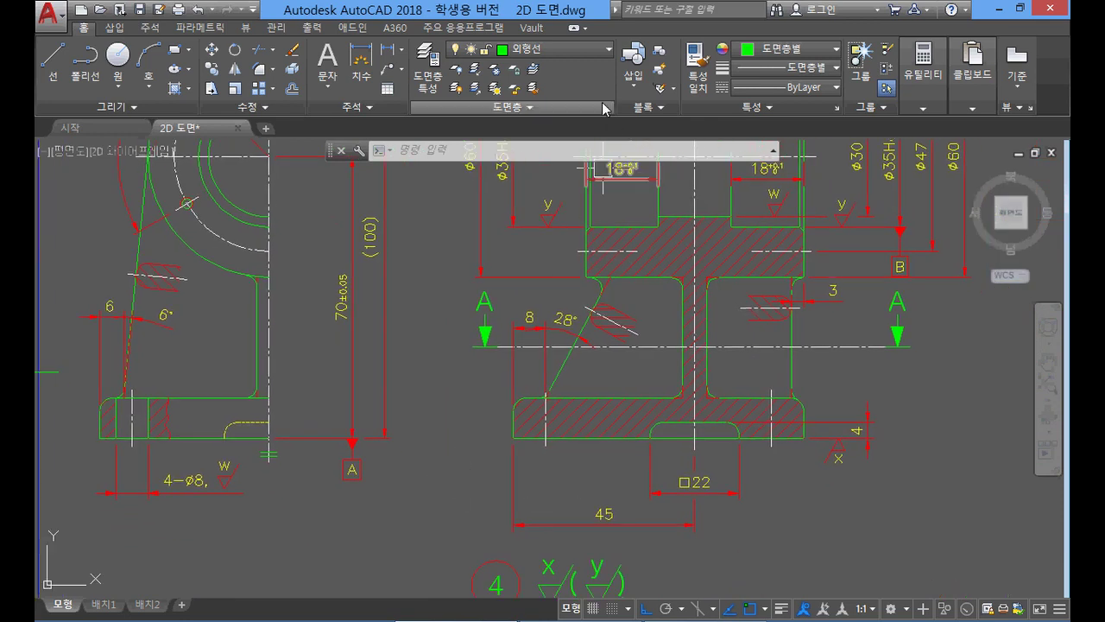
{"action": "left_click", "coordinate": [595, 49]}
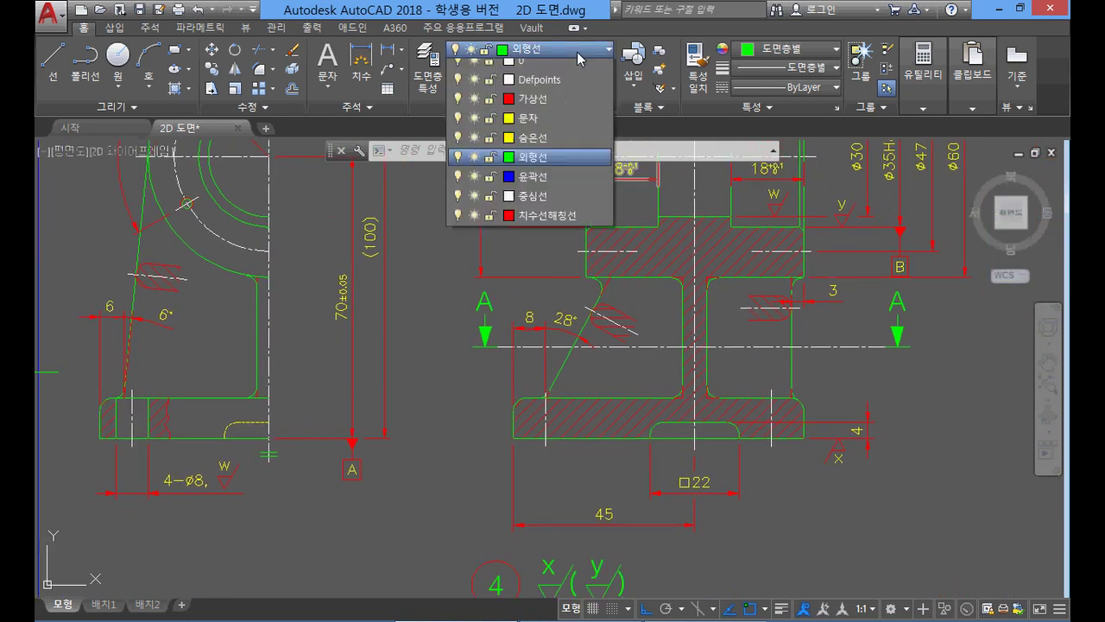
{"action": "left_click", "coordinate": [545, 226]}
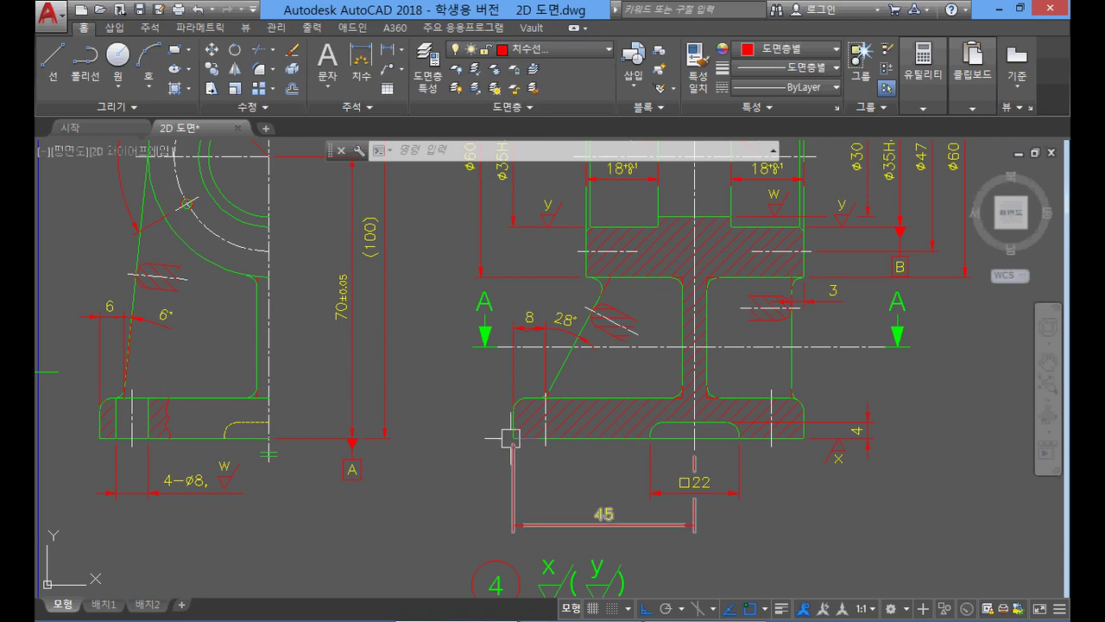
{"action": "left_click", "coordinate": [386, 55]}
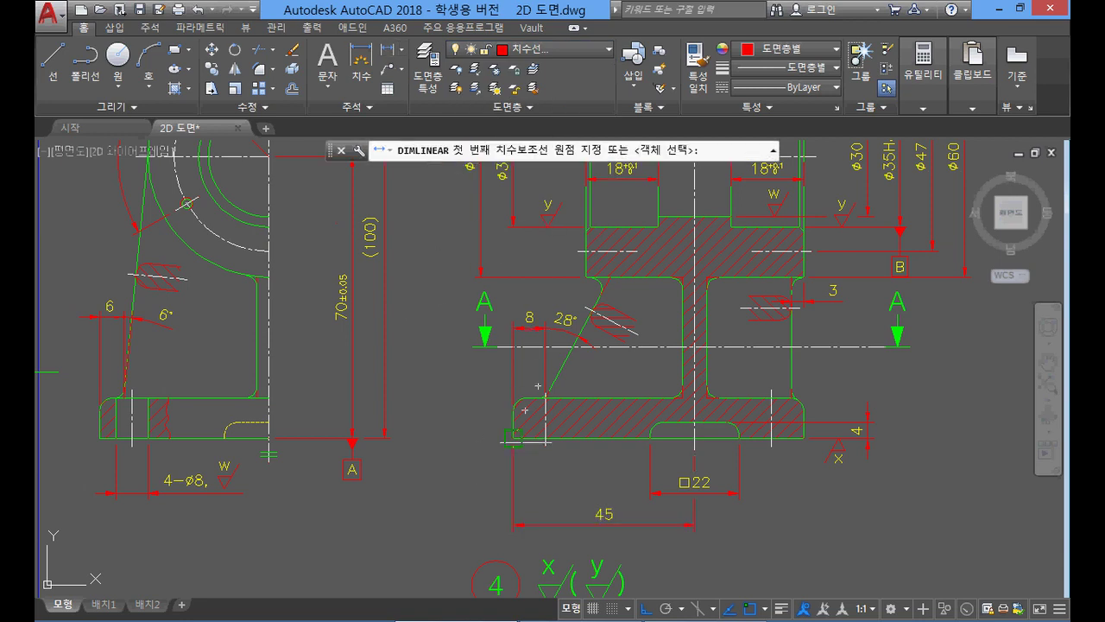
{"action": "left_click", "coordinate": [513, 437]}
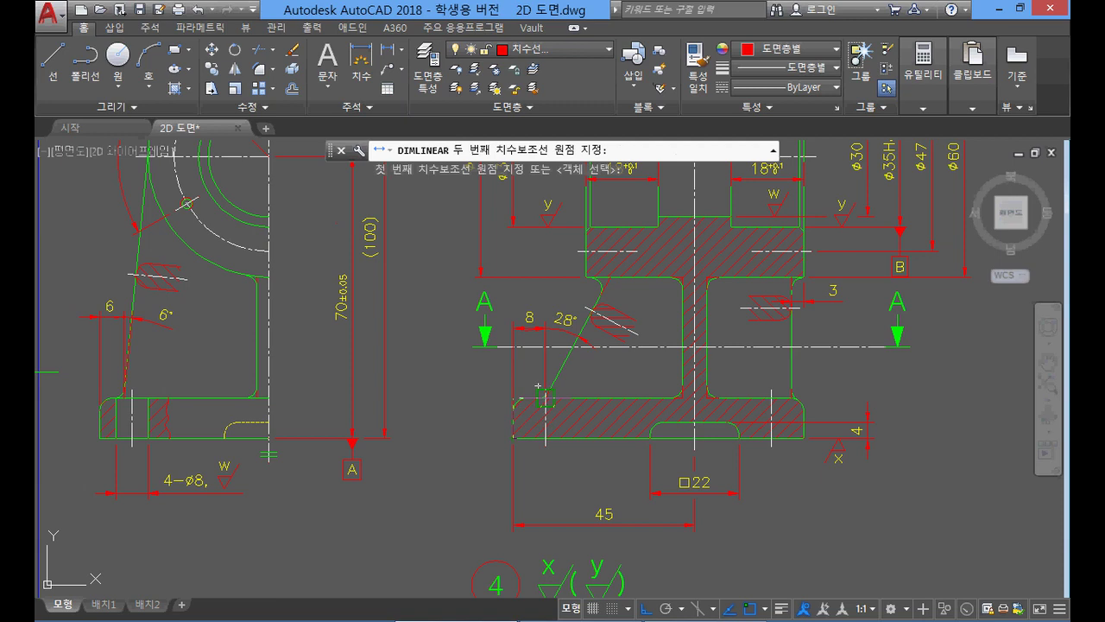
{"action": "left_click", "coordinate": [524, 402]}
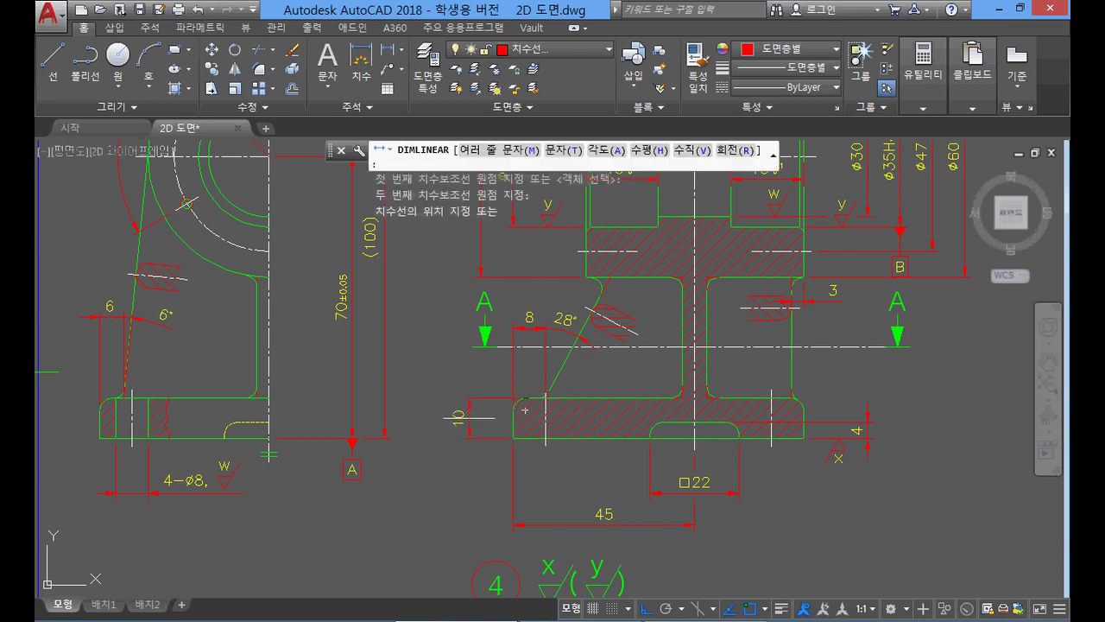
{"action": "left_click", "coordinate": [484, 274]}
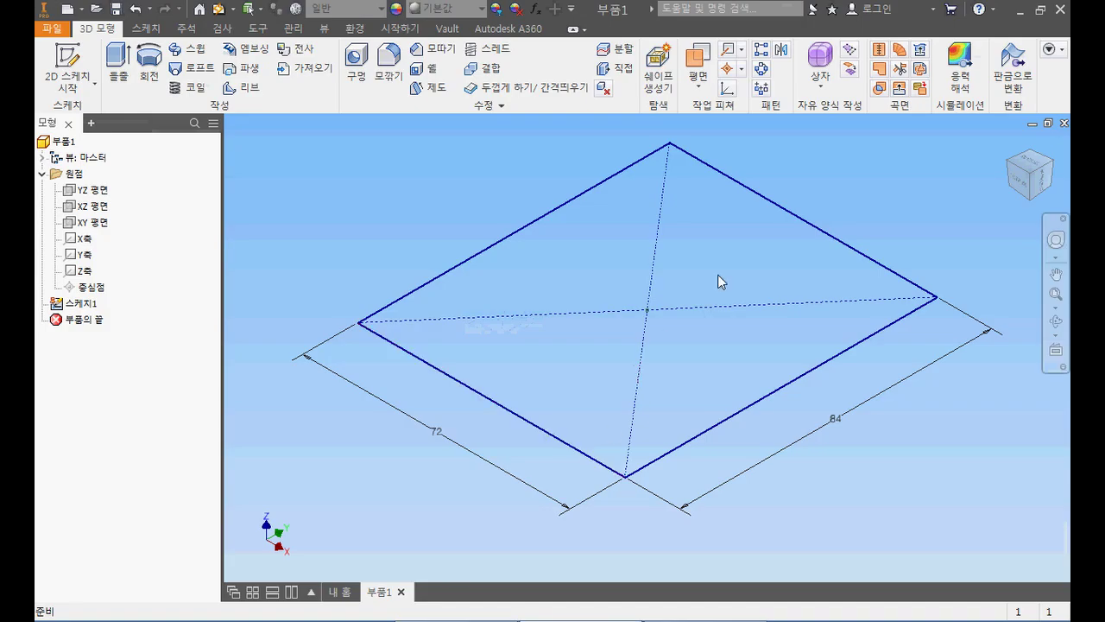
Switch back to Inventor and extrude the rectangle by a distance of 10 mm.
{"action": "left_click", "coordinate": [118, 65]}
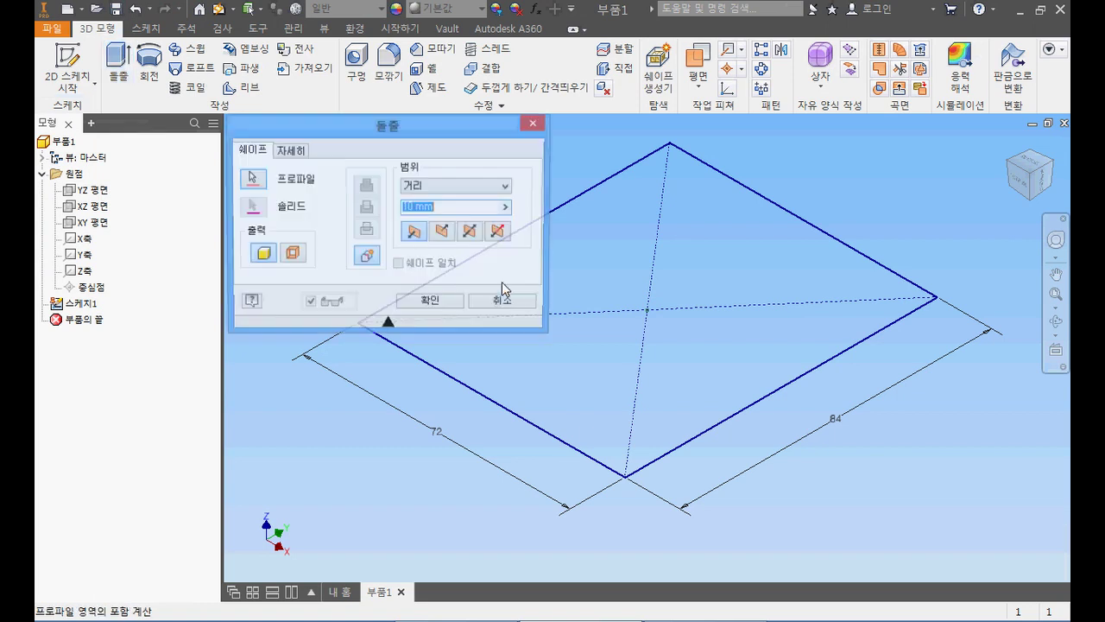
{"action": "left_click", "coordinate": [431, 303]}
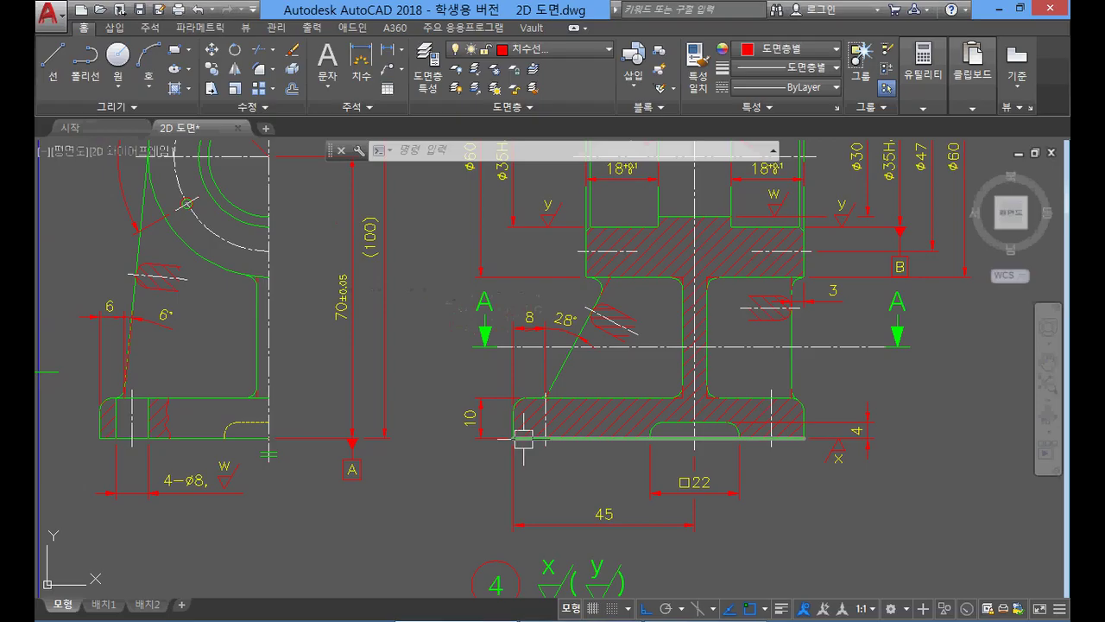
Switch to the AutoCAD drawing and examine the base plate's corner radius in the top view.
{"action": "scroll", "coordinate": [514, 436], "scroll_direction": "down", "scroll_amount": 2}
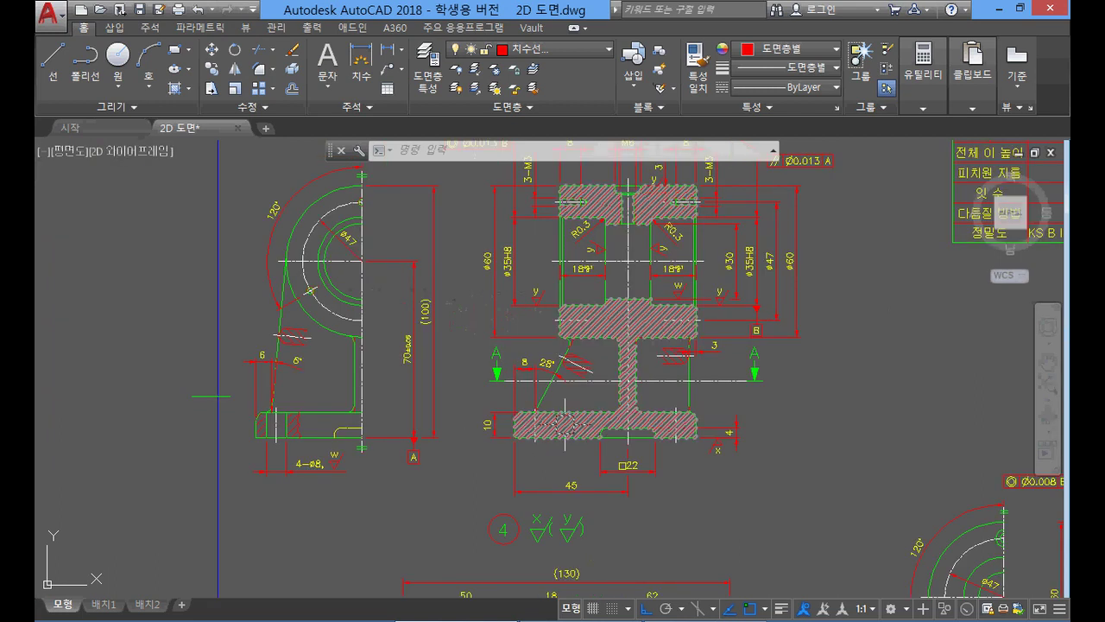
{"action": "scroll", "coordinate": [562, 423], "scroll_direction": "down", "scroll_amount": 3}
{"action": "scroll", "coordinate": [590, 349], "scroll_direction": "down", "scroll_amount": 3}
{"action": "scroll", "coordinate": [599, 331], "scroll_direction": "up", "scroll_amount": 1}
{"action": "scroll", "coordinate": [620, 271], "scroll_direction": "up", "scroll_amount": 2}
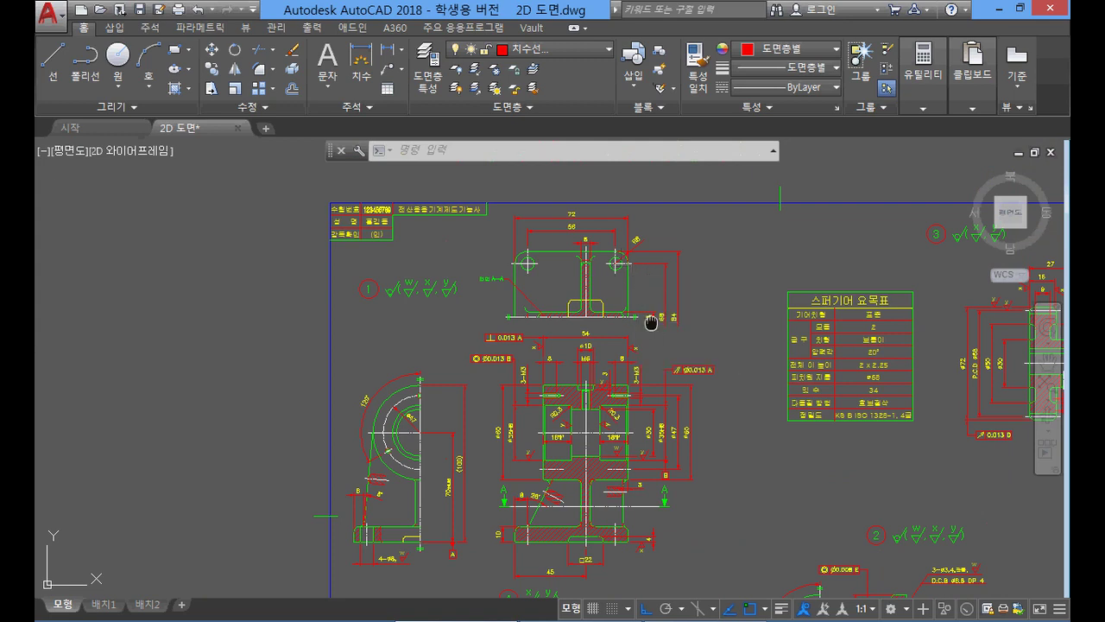
{"action": "middle_click_drag", "start_coordinate": [649, 321], "coordinate": [651, 302]}
{"action": "scroll", "coordinate": [638, 221], "scroll_direction": "up", "scroll_amount": 3}
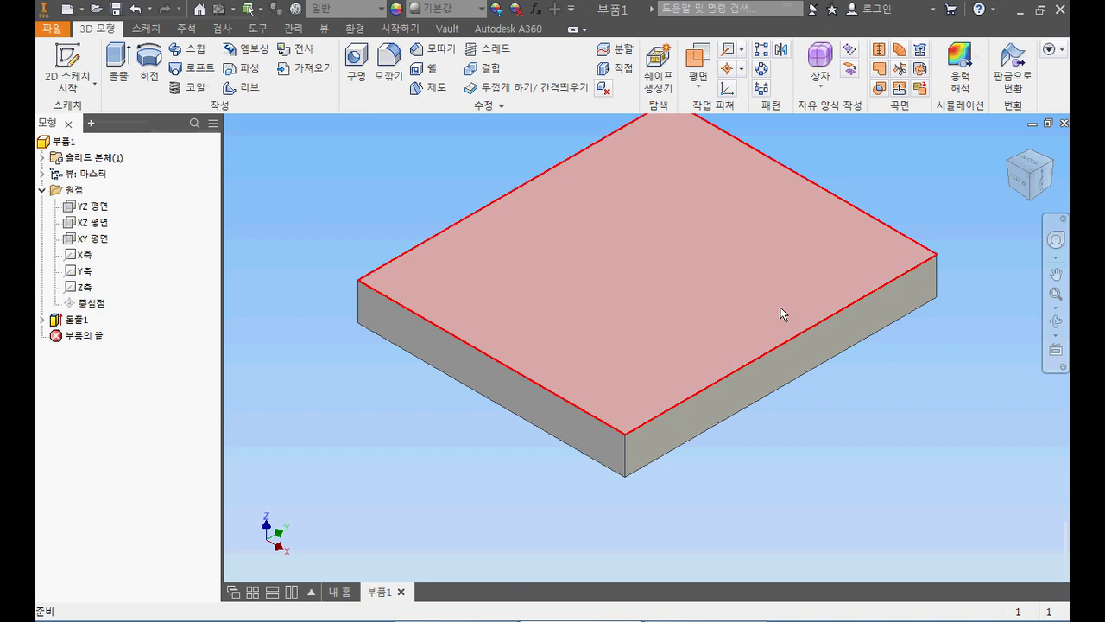
In Inventor, fillet the four vertical corner edges of the base plate with a radius of 8 mm.
{"action": "middle_click_drag", "start_coordinate": [783, 314], "coordinate": [749, 360]}
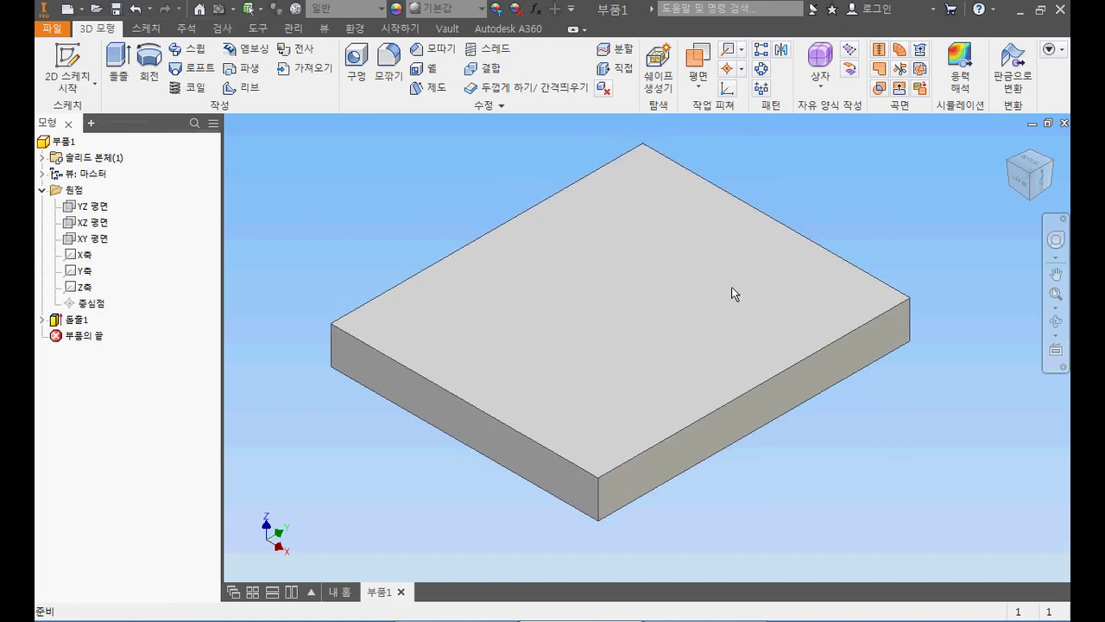
{"action": "left_click", "coordinate": [390, 59]}
{"action": "left_click", "coordinate": [395, 196]}
{"action": "type", "text": "8"}
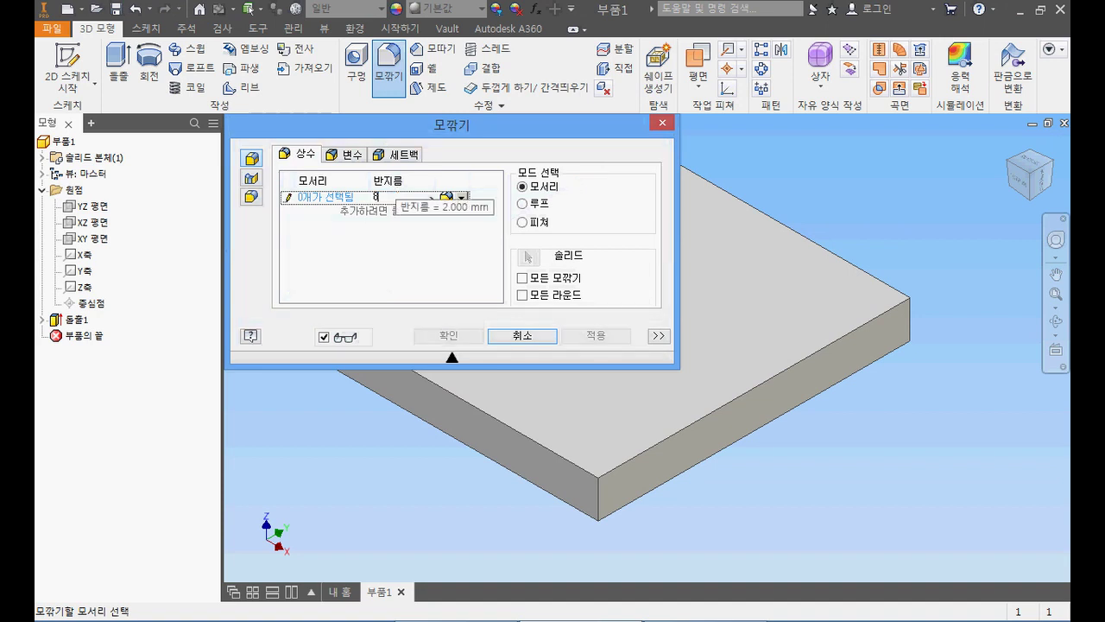
{"action": "left_click", "coordinate": [892, 338]}
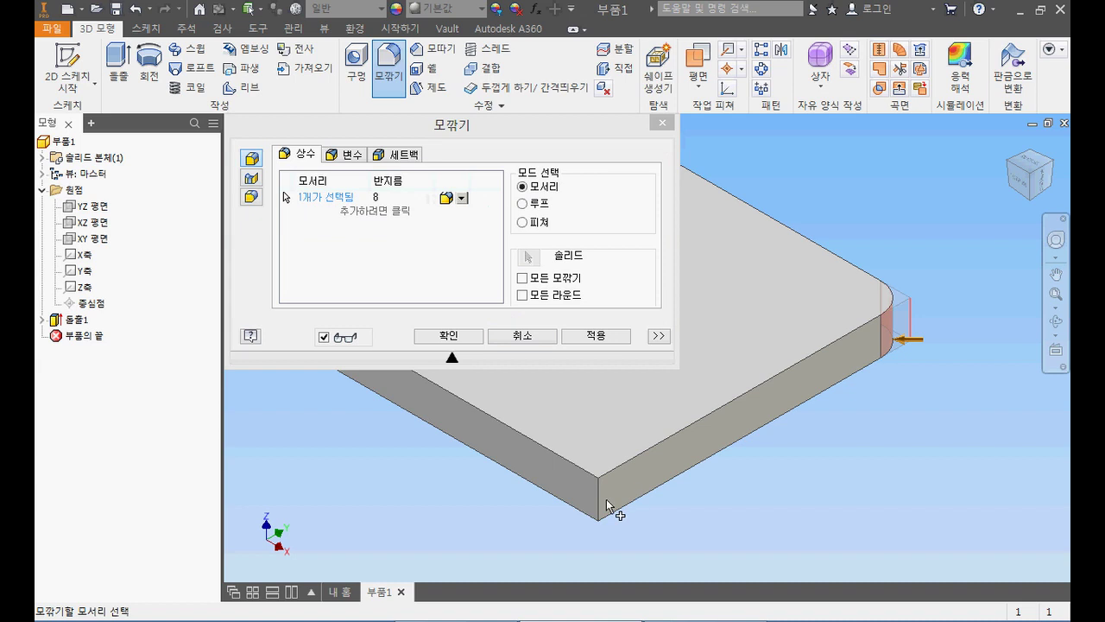
{"action": "left_click", "coordinate": [600, 506]}
{"action": "scroll", "coordinate": [687, 495], "scroll_direction": "down", "scroll_amount": 3}
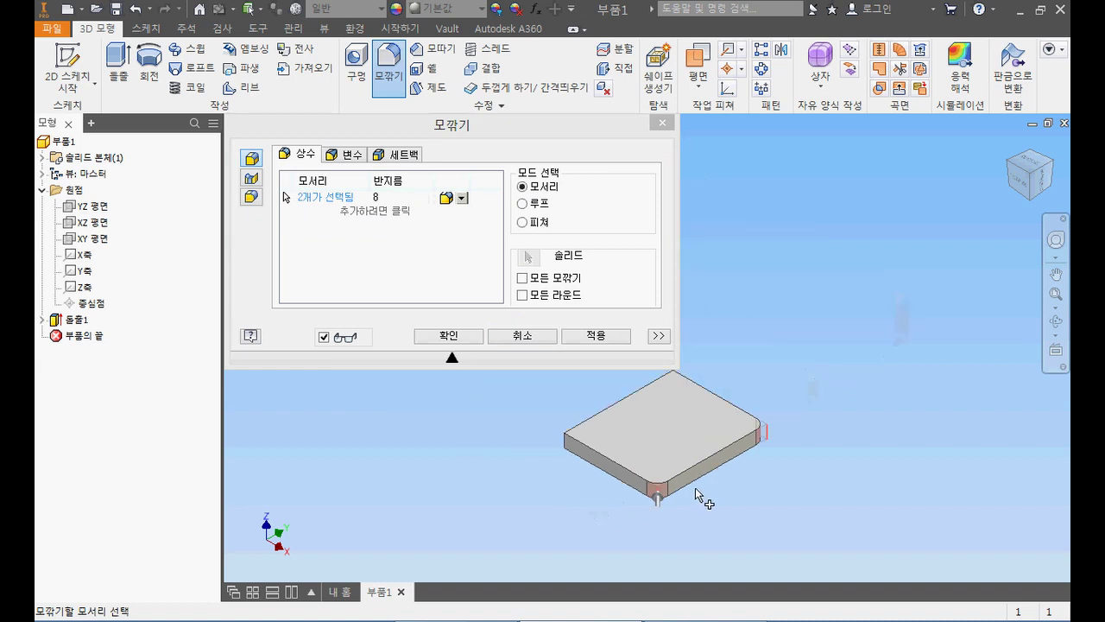
{"action": "scroll", "coordinate": [561, 453], "scroll_direction": "up", "scroll_amount": 3}
{"action": "left_click", "coordinate": [561, 436]}
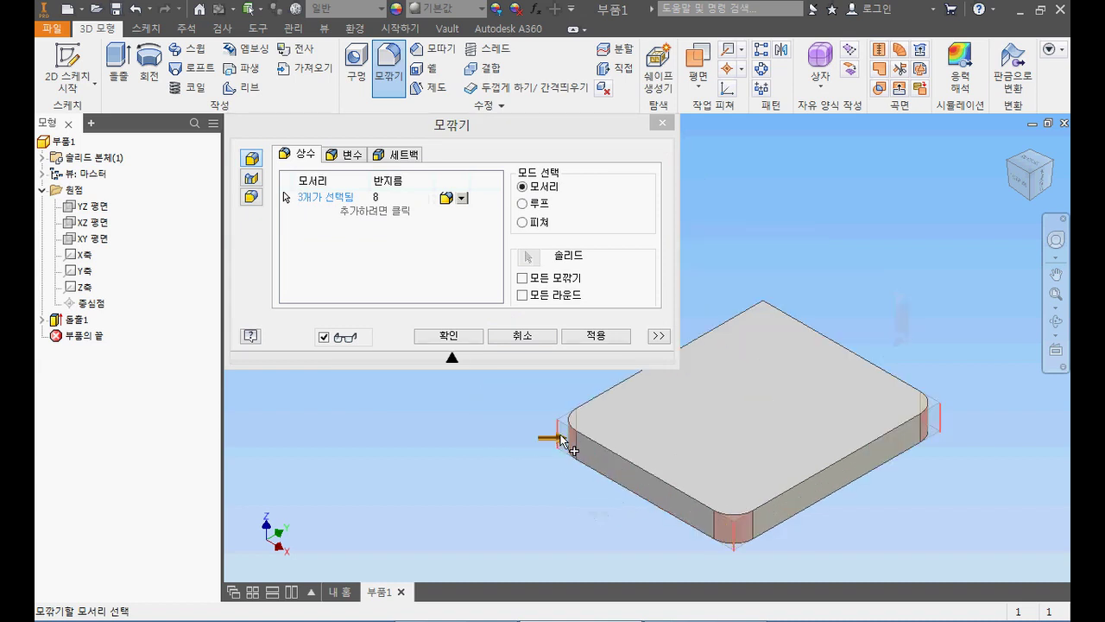
{"action": "left_click", "coordinate": [766, 317]}
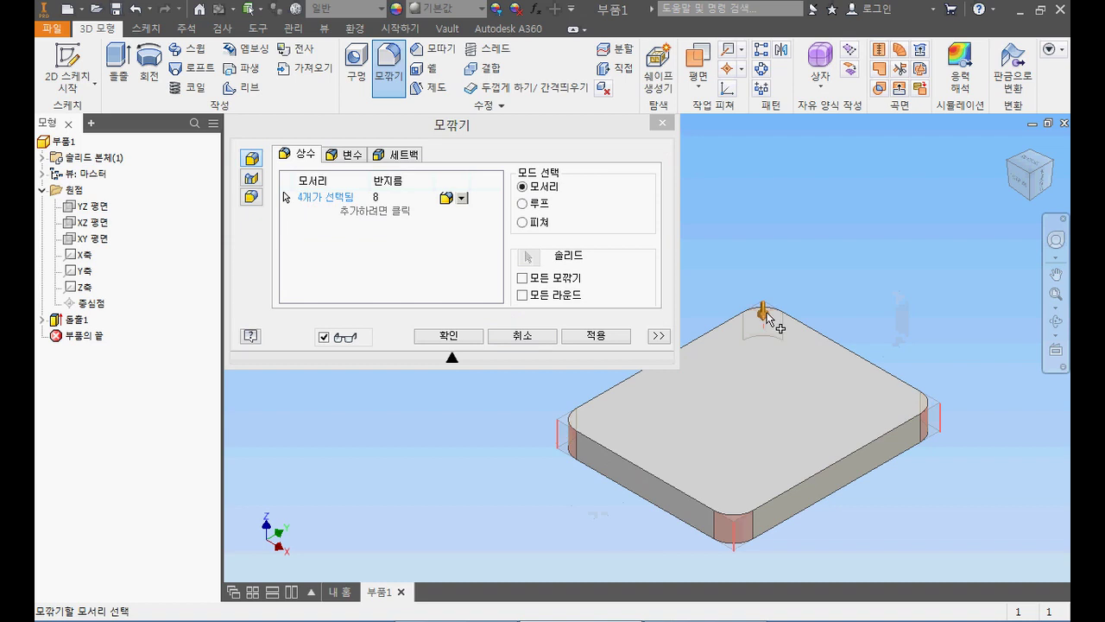
{"action": "left_click", "coordinate": [454, 338]}
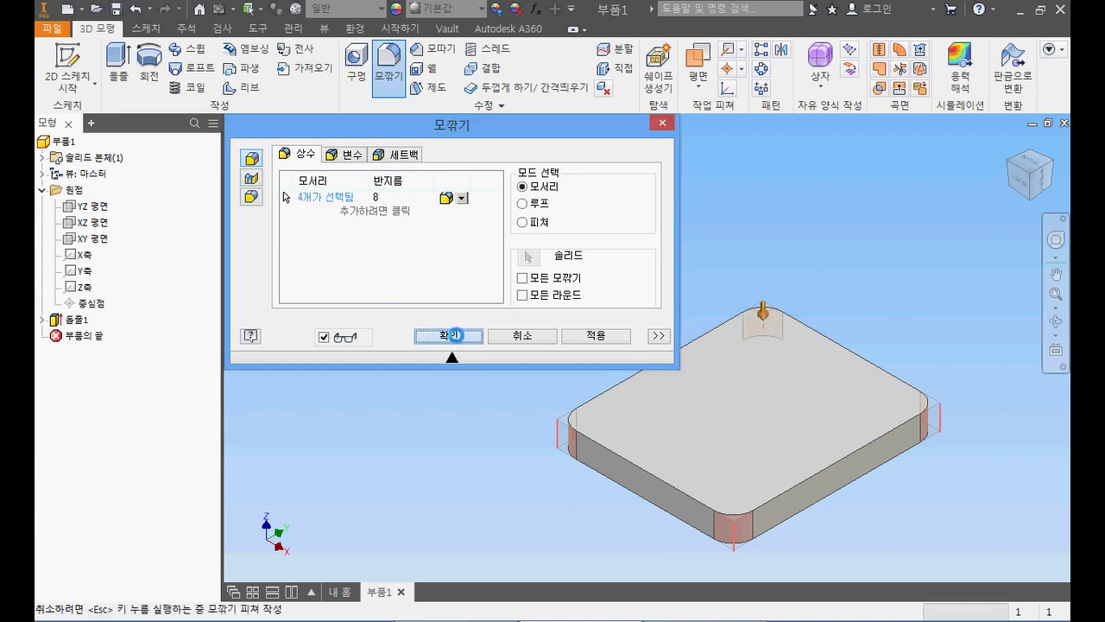
Switch to the AutoCAD drawing, examine the bearing housing's front sectional view above the base plate, and return to Inventor.
{"action": "middle_click_drag", "start_coordinate": [965, 357], "coordinate": [875, 318]}
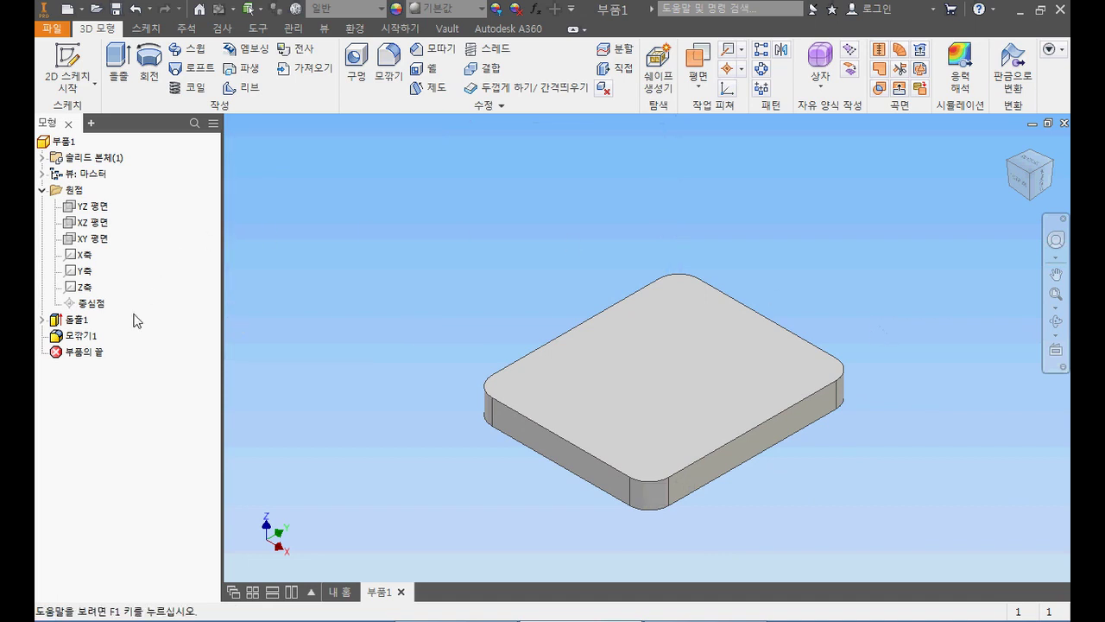
{"action": "key", "text": "alt+Tab"}
{"action": "scroll", "coordinate": [521, 368], "scroll_direction": "down", "scroll_amount": 5}
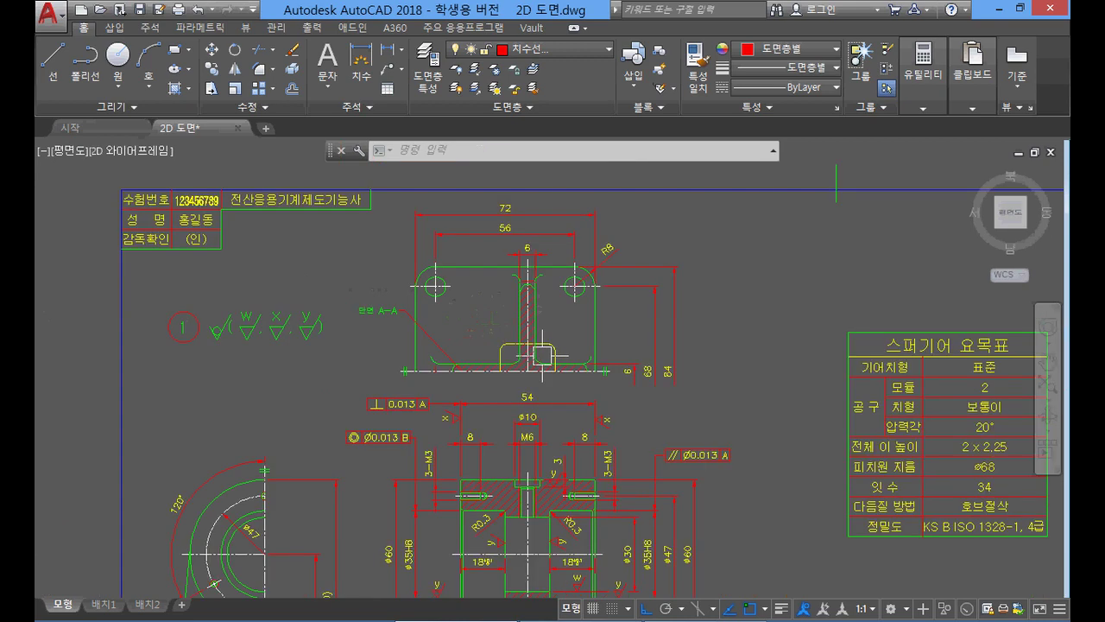
{"action": "scroll", "coordinate": [565, 380], "scroll_direction": "up", "scroll_amount": 3}
{"action": "scroll", "coordinate": [549, 341], "scroll_direction": "up", "scroll_amount": 4}
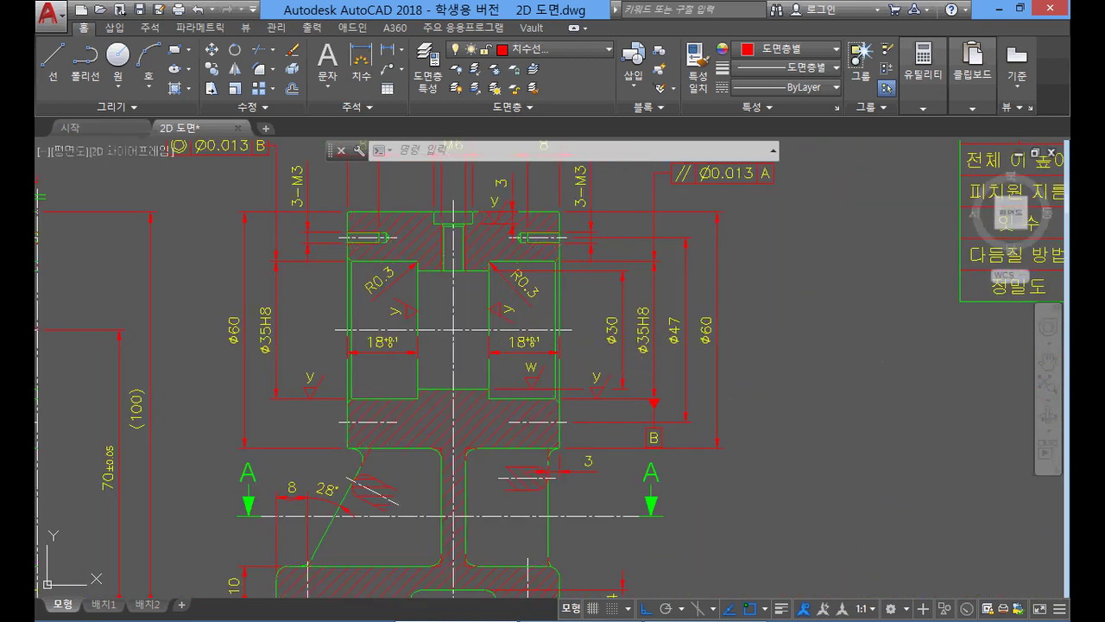
{"action": "middle_click_drag", "start_coordinate": [715, 382], "coordinate": [896, 316]}
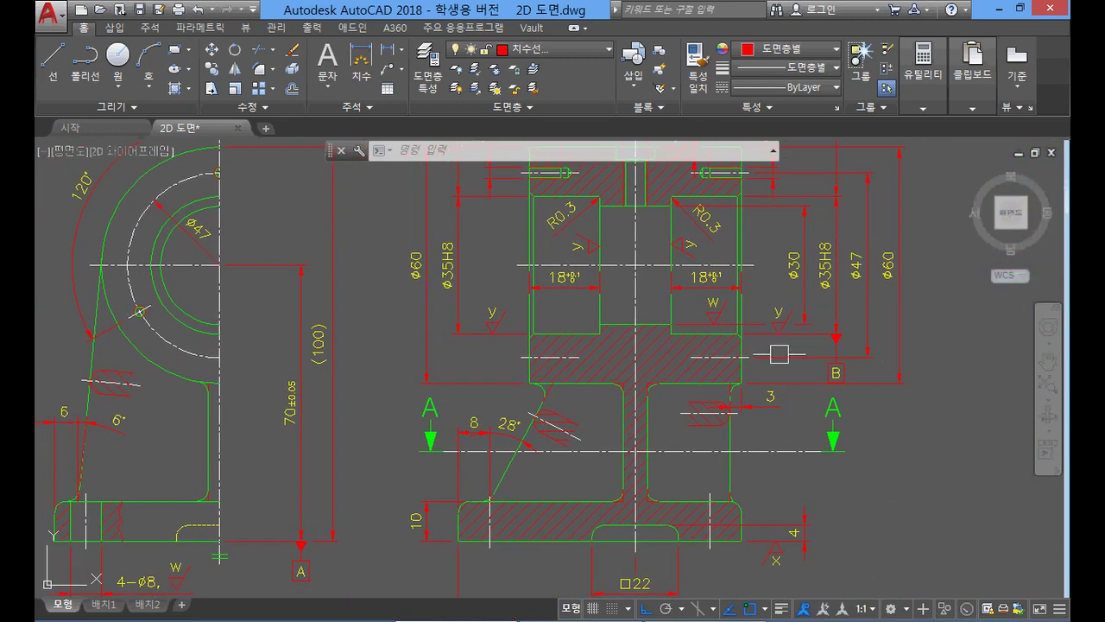
{"action": "left_click", "coordinate": [172, 265]}
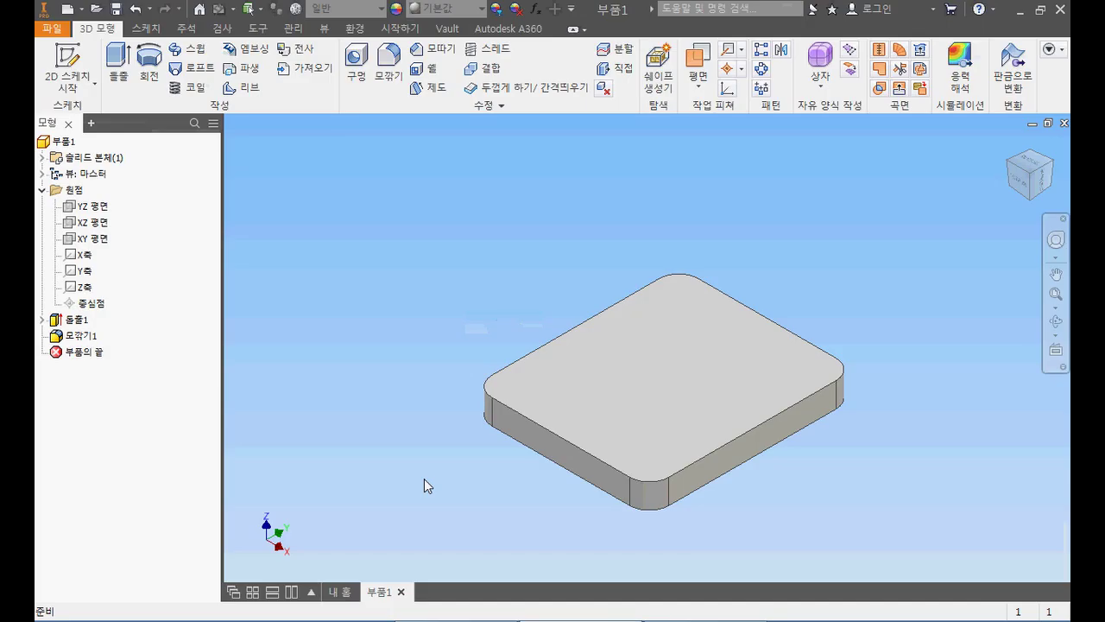
Start a new 2D sketch on the XZ origin plane through the middle of the base plate.
{"action": "left_click", "coordinate": [93, 223]}
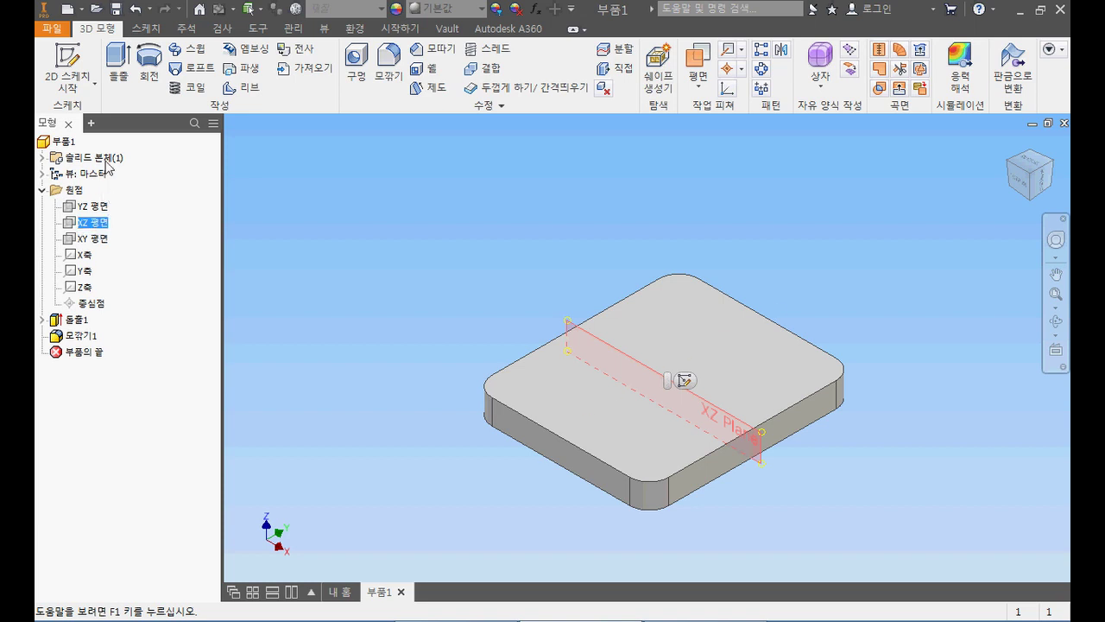
{"action": "left_click", "coordinate": [78, 62]}
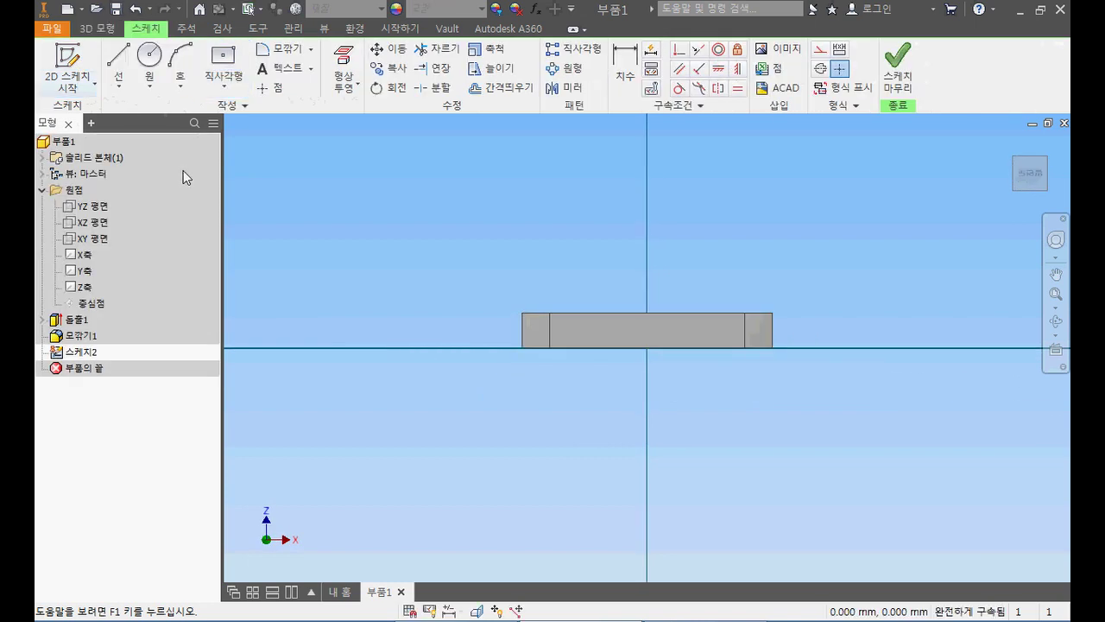
{"action": "mouse_move", "coordinate": [723, 367]}
{"action": "middle_mouse_down"}
{"action": "mouse_move", "coordinate": [747, 434]}
{"action": "mouse_move", "coordinate": [723, 427]}
{"action": "middle_mouse_up"}
{"action": "scroll", "coordinate": [748, 431], "scroll_direction": "up", "scroll_amount": 3}
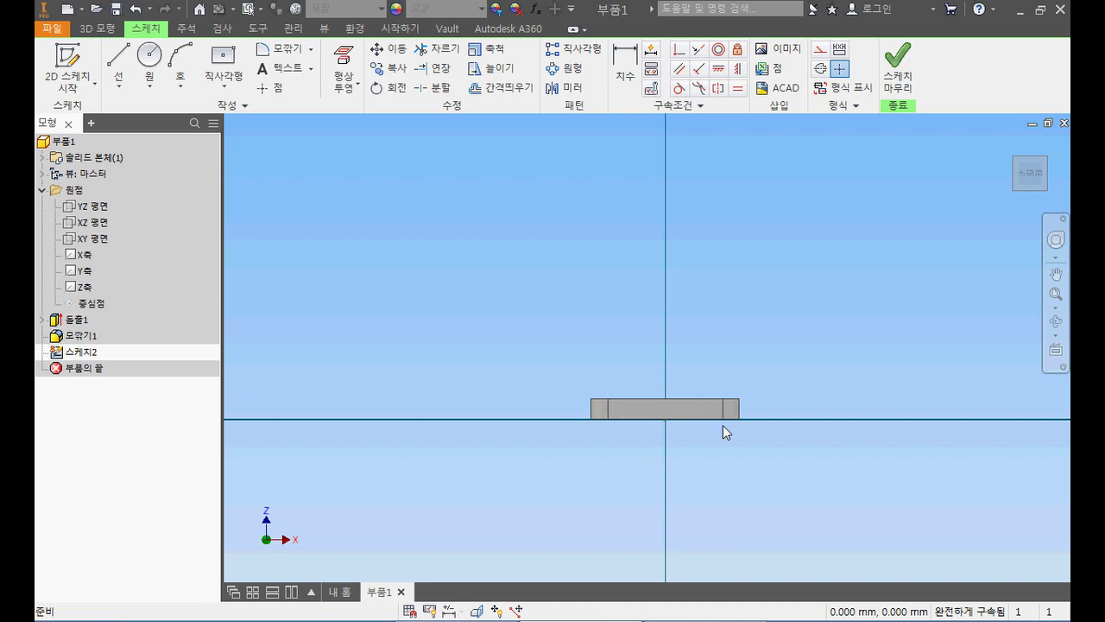
Slice the displayed base plate at the XZ sketch plane, and return to a face-on view of the sketch.
{"action": "key", "text": "F6"}
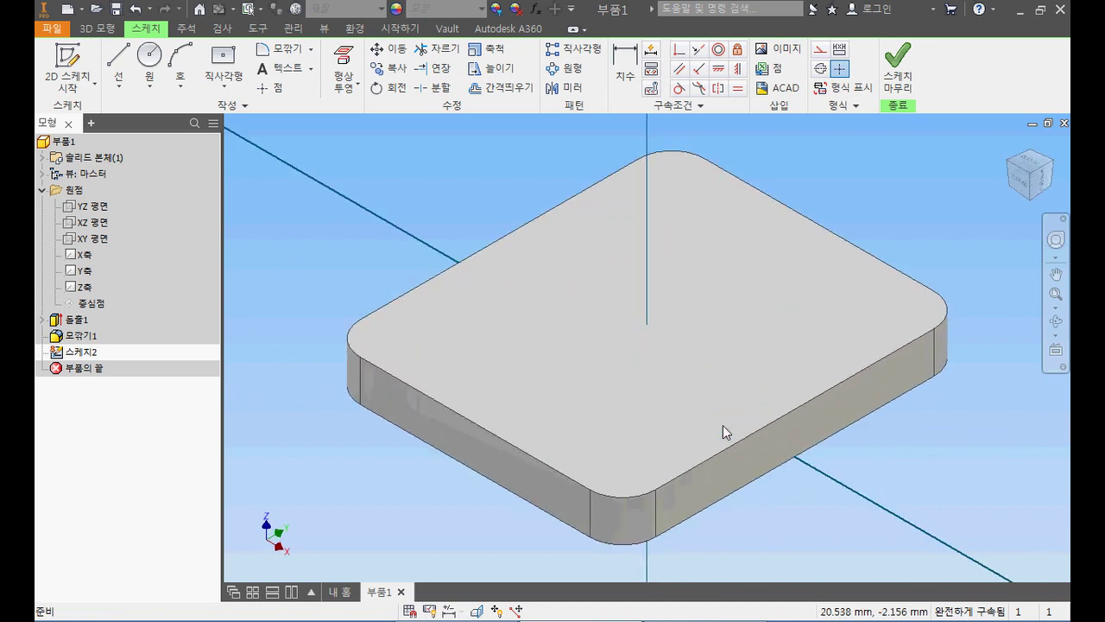
{"action": "key", "text": "F7"}
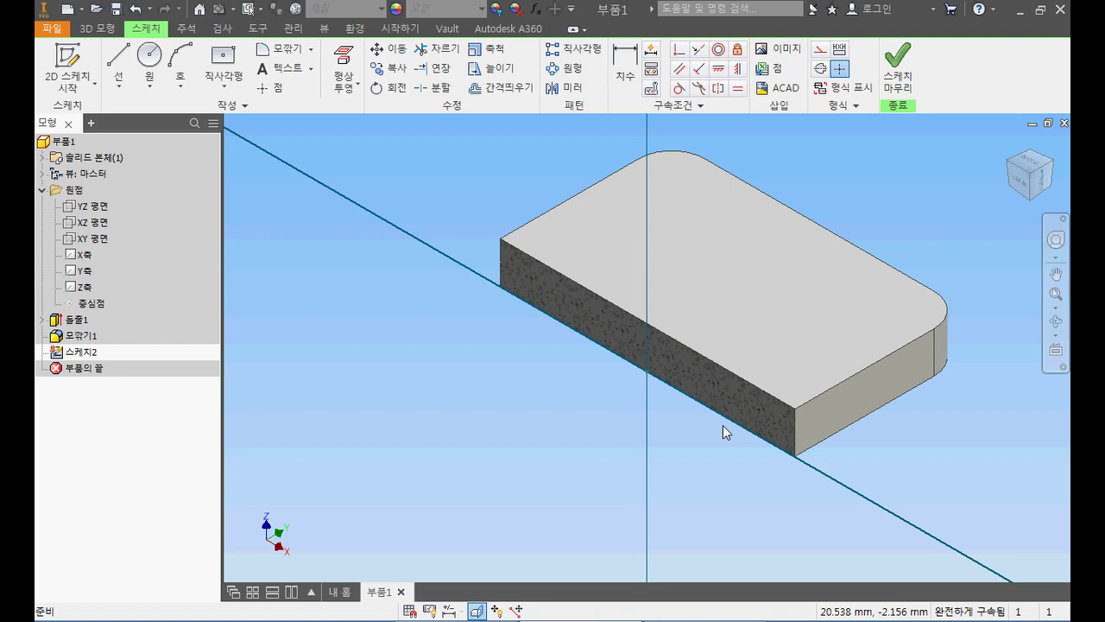
{"action": "key", "text": "F7"}
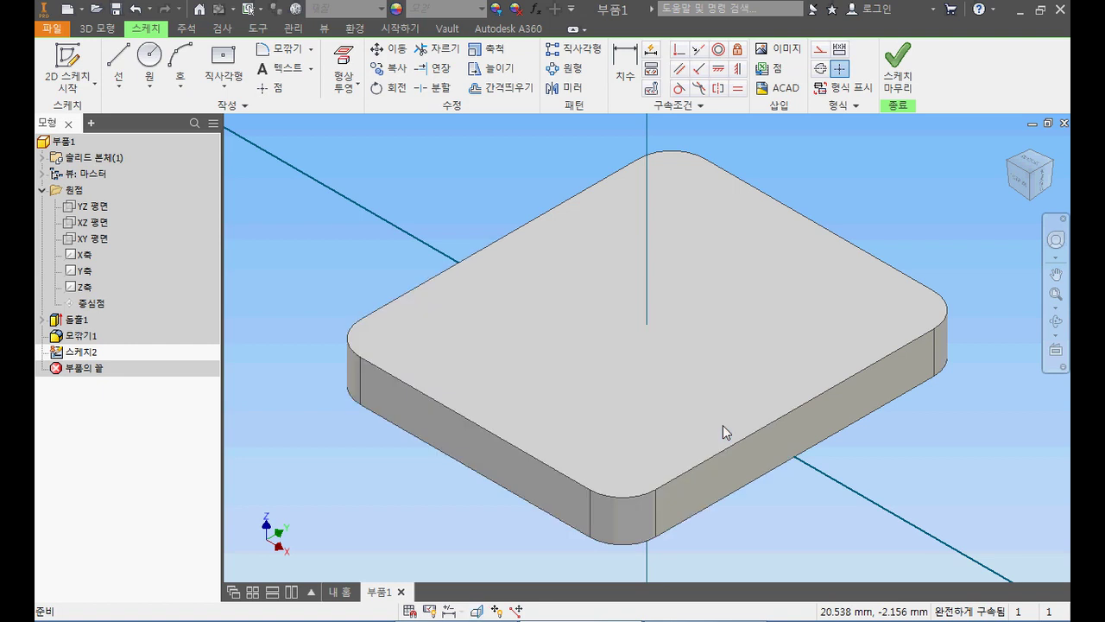
{"action": "key", "text": "F7"}
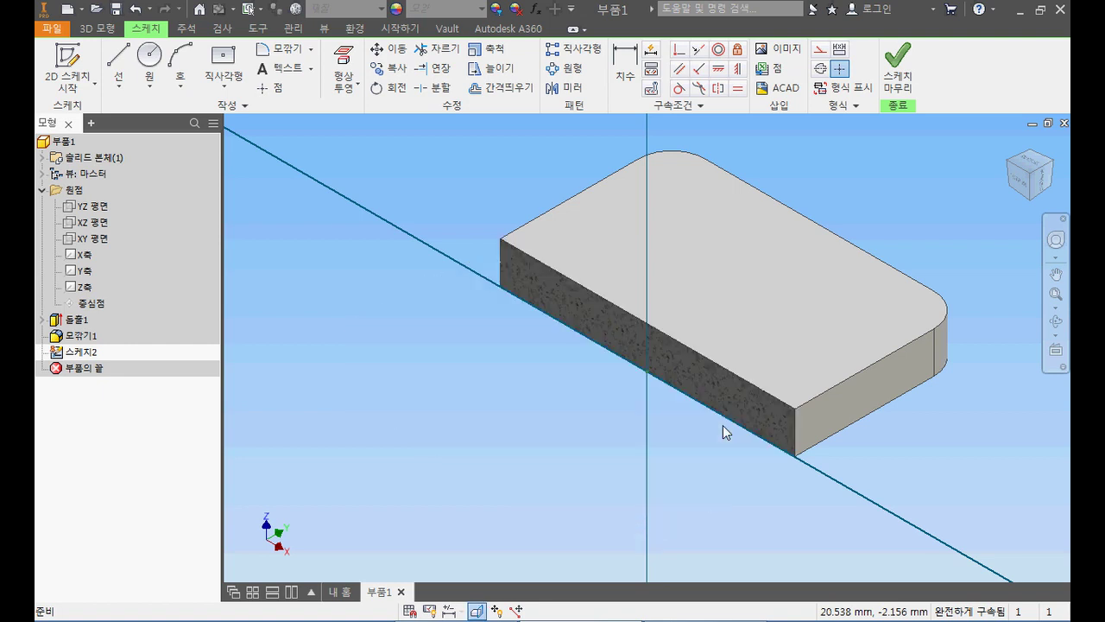
{"action": "key", "text": "F7"}
{"action": "key", "text": "F7"}
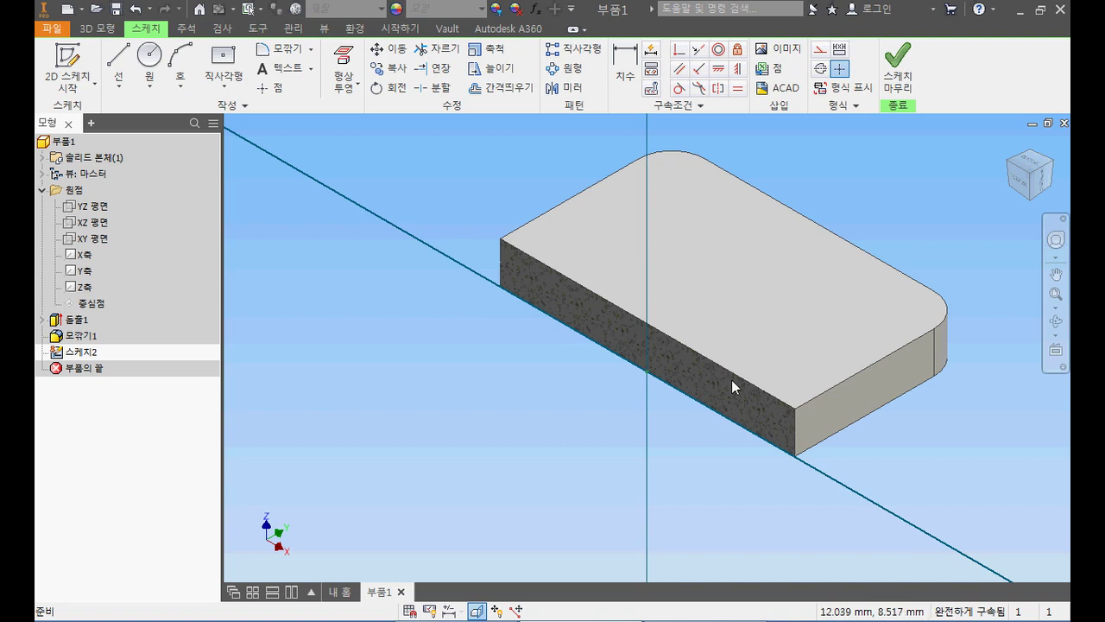
{"action": "key", "text": "Page_Up"}
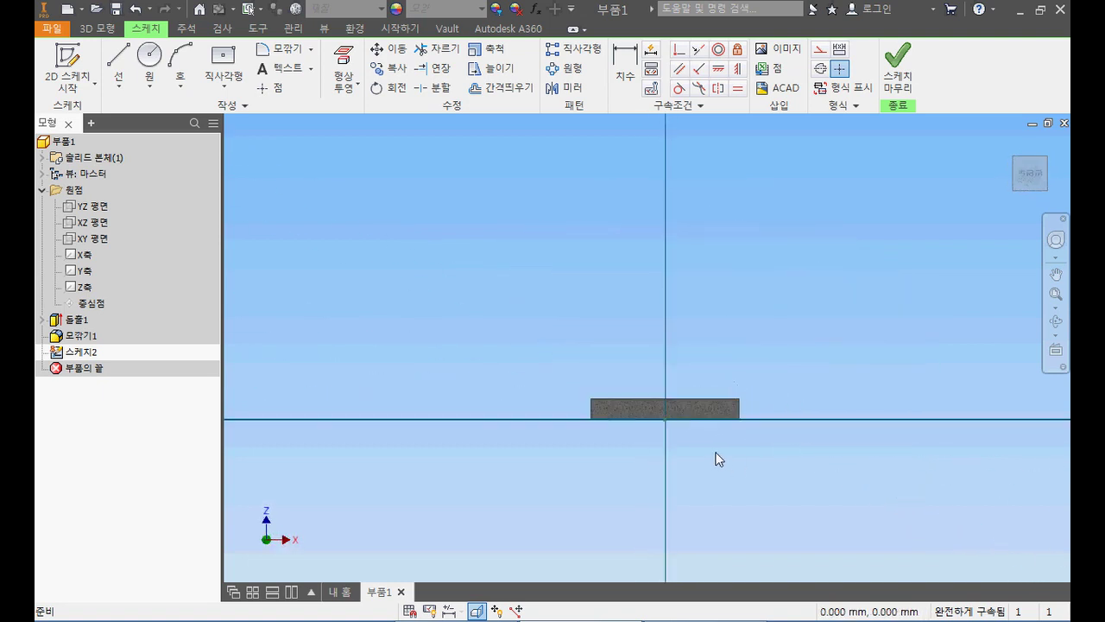
{"action": "scroll", "coordinate": [719, 457], "scroll_direction": "up", "scroll_amount": 3}
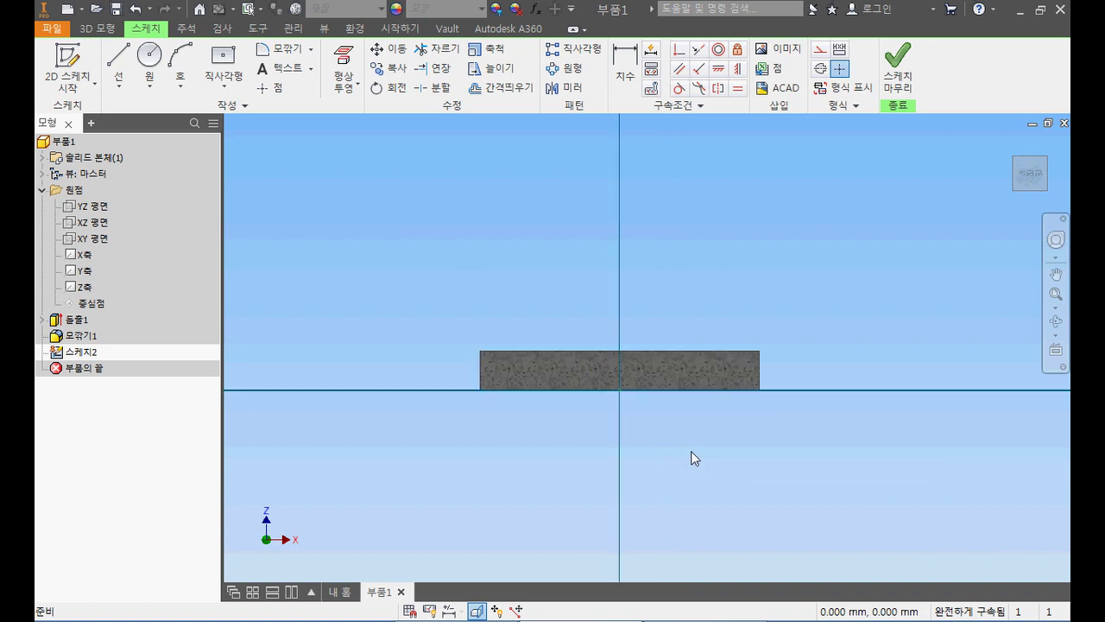
{"action": "key", "text": "F2"}
{"action": "left_click_drag", "start_coordinate": [702, 496], "coordinate": [706, 506]}
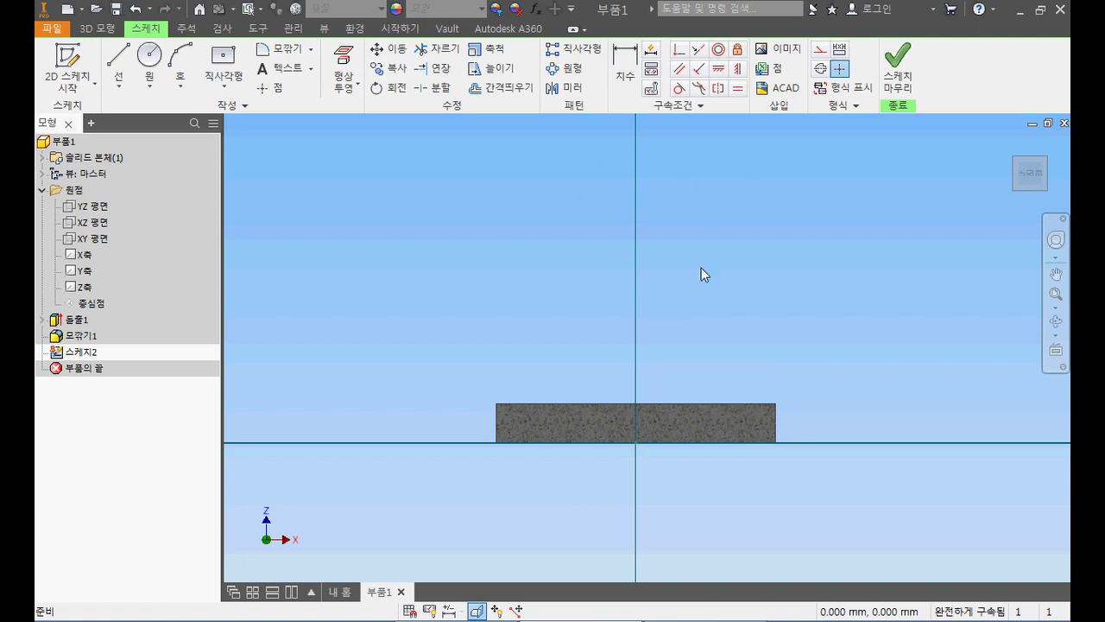
Switch to the AutoCAD drawing, make 외형선 the current layer and turn off the 치수선해칭선 and 문자 layers.
{"action": "key", "text": "alt+Tab"}
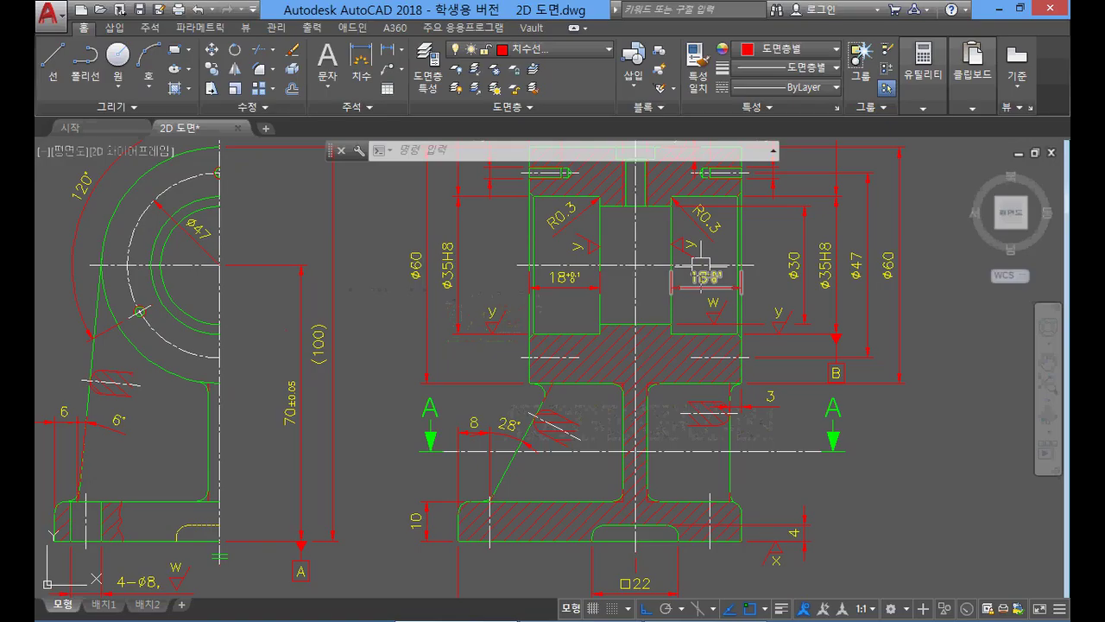
{"action": "scroll", "coordinate": [720, 353], "scroll_direction": "down", "scroll_amount": 3}
{"action": "mouse_move", "coordinate": [716, 346]}
{"action": "middle_mouse_down"}
{"action": "mouse_move", "coordinate": [705, 323]}
{"action": "mouse_move", "coordinate": [688, 323]}
{"action": "mouse_move", "coordinate": [679, 366]}
{"action": "middle_mouse_up"}
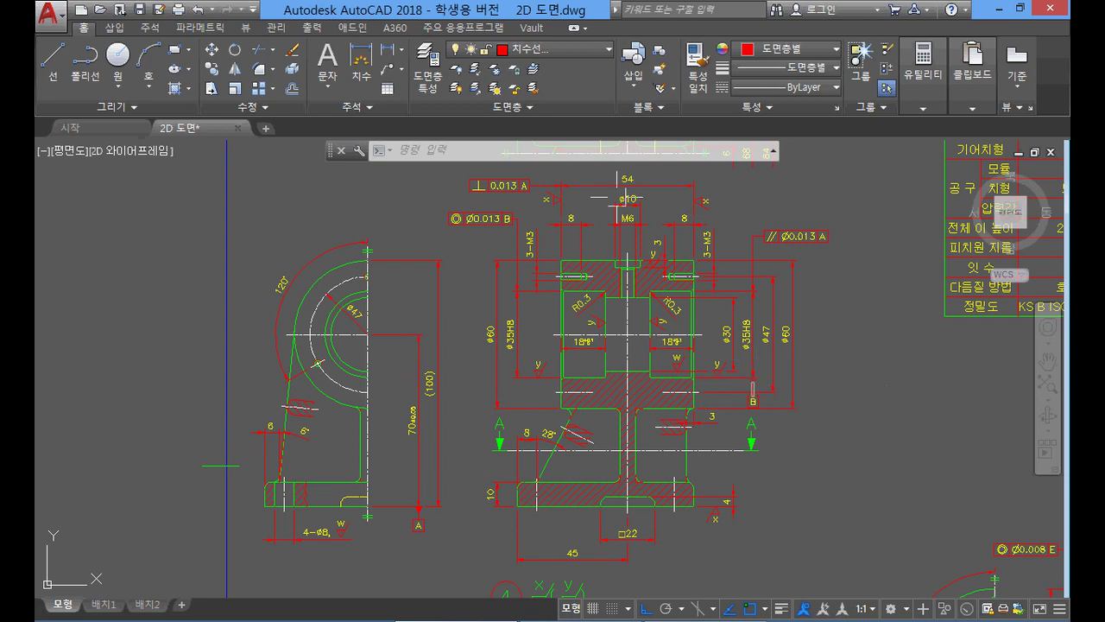
{"action": "left_click", "coordinate": [560, 52]}
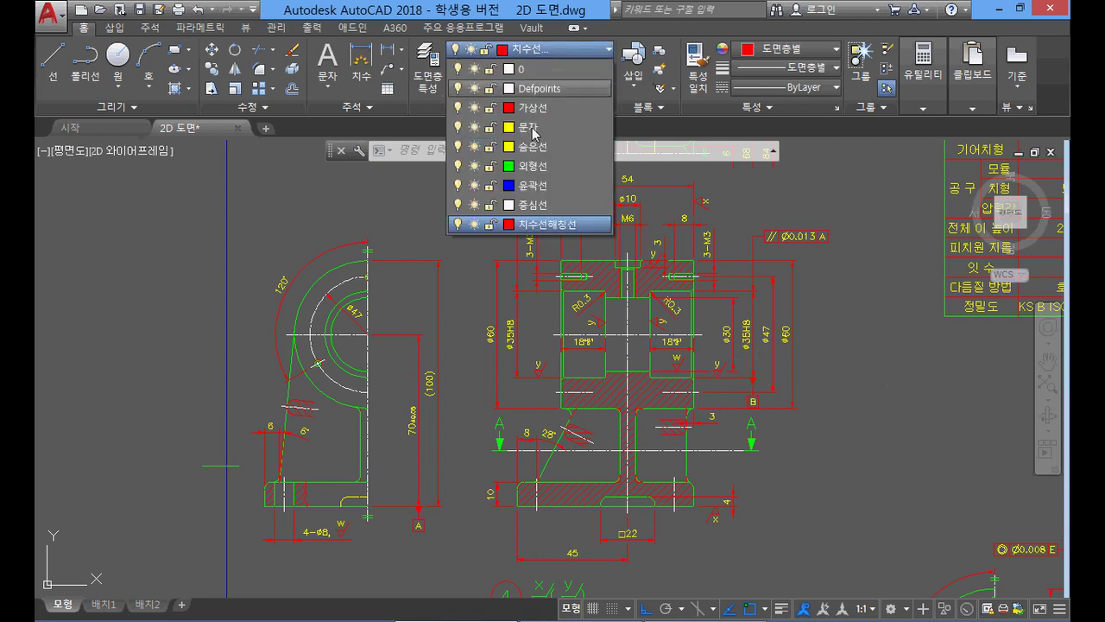
{"action": "left_click", "coordinate": [531, 166]}
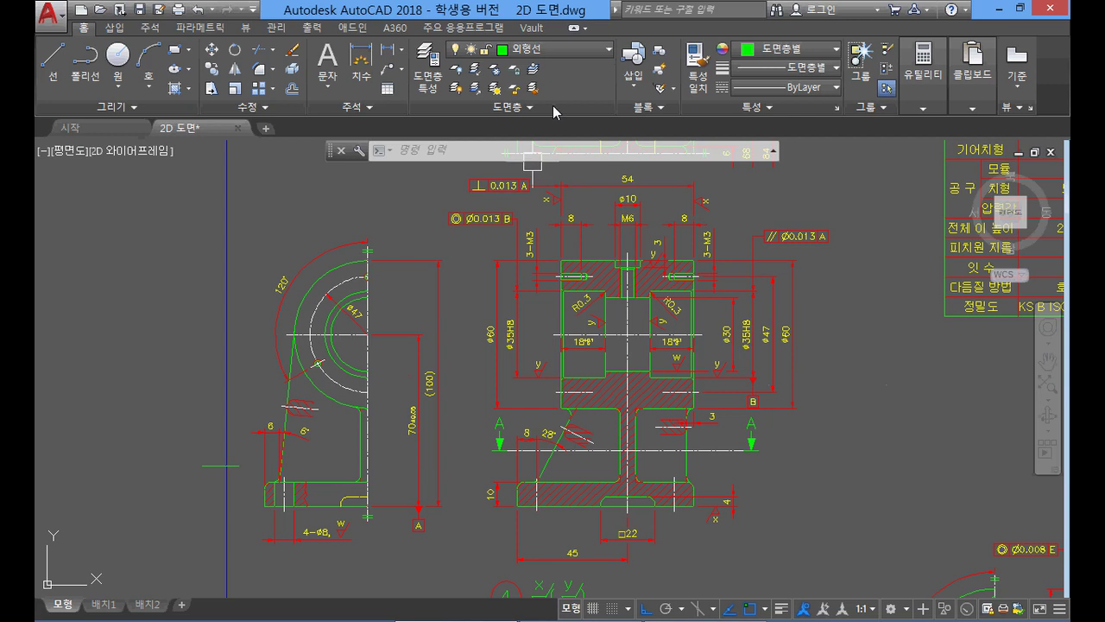
{"action": "left_click", "coordinate": [573, 52]}
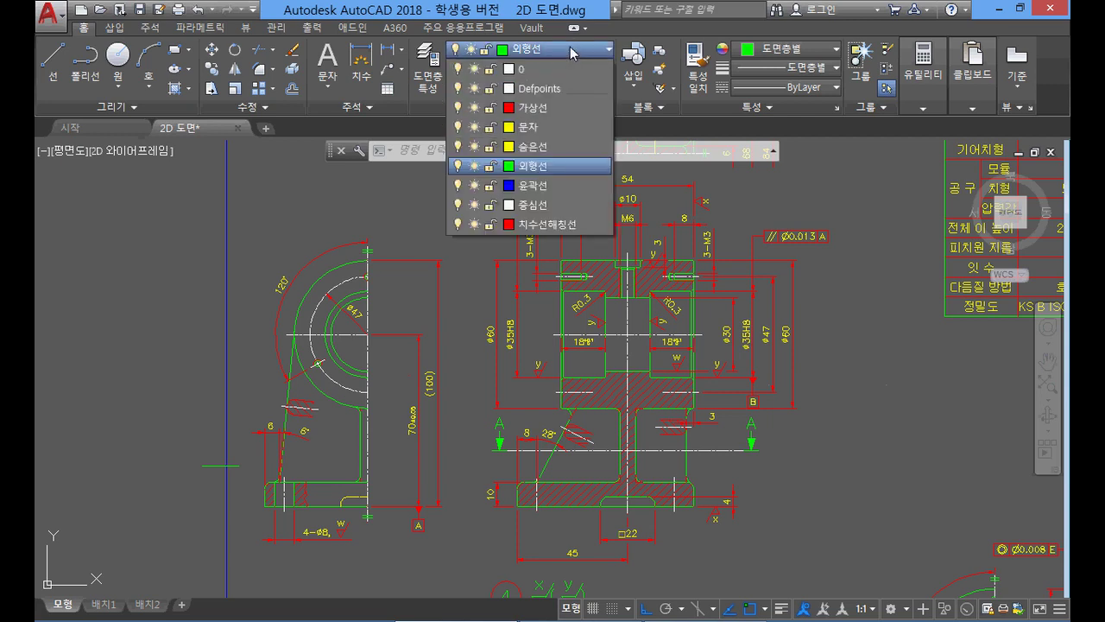
{"action": "left_click", "coordinate": [459, 223]}
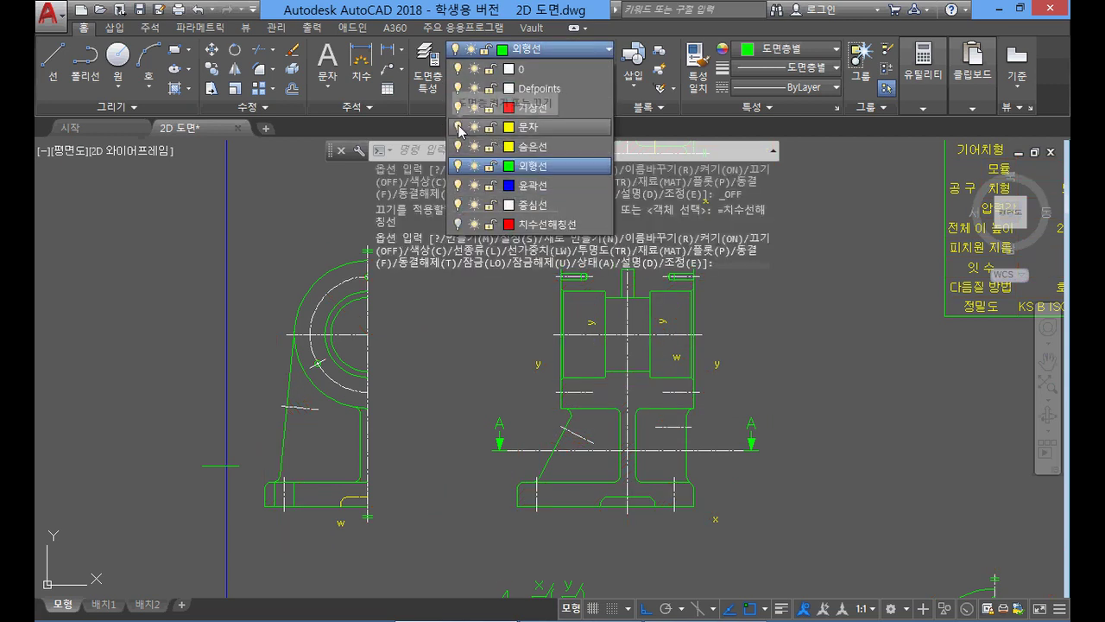
{"action": "left_click", "coordinate": [460, 129]}
{"action": "left_click", "coordinate": [521, 335]}
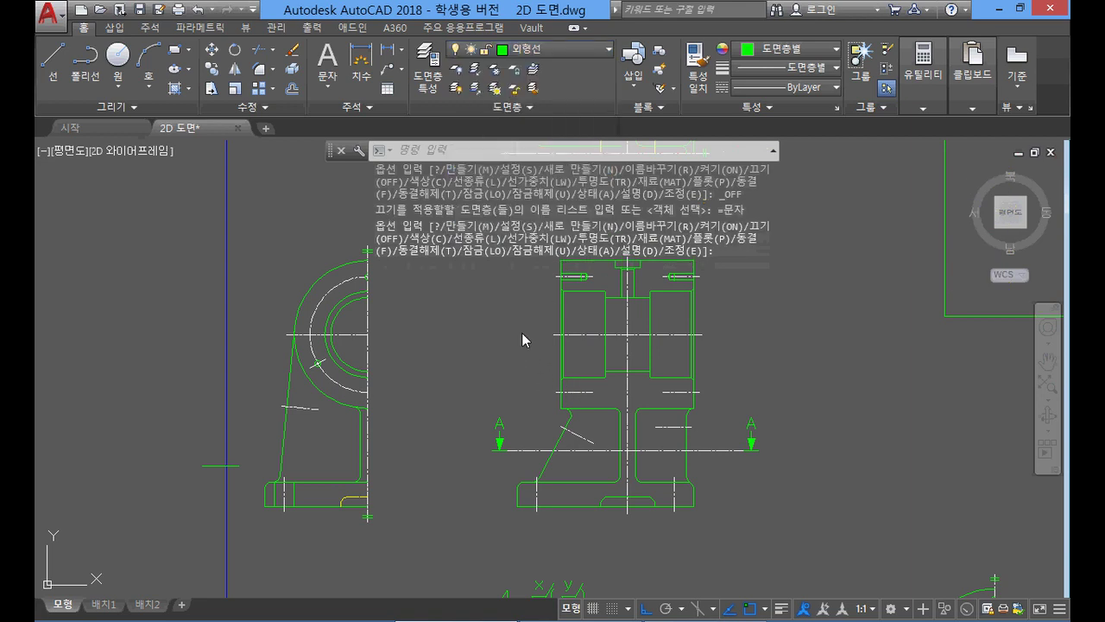
Copy the upper half of the bearing section in the front view, including its centerlines, to the clipboard.
{"action": "middle_click_drag", "start_coordinate": [756, 320], "coordinate": [739, 364]}
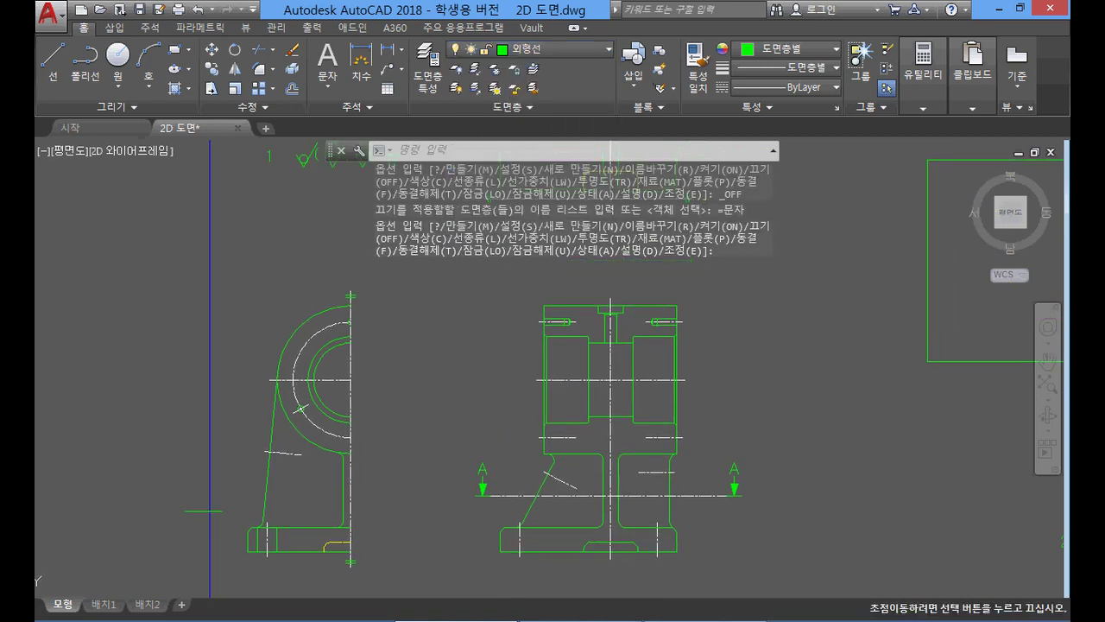
{"action": "scroll", "coordinate": [636, 363], "scroll_direction": "up", "scroll_amount": 2}
{"action": "middle_click_drag", "start_coordinate": [636, 363], "coordinate": [645, 383]}
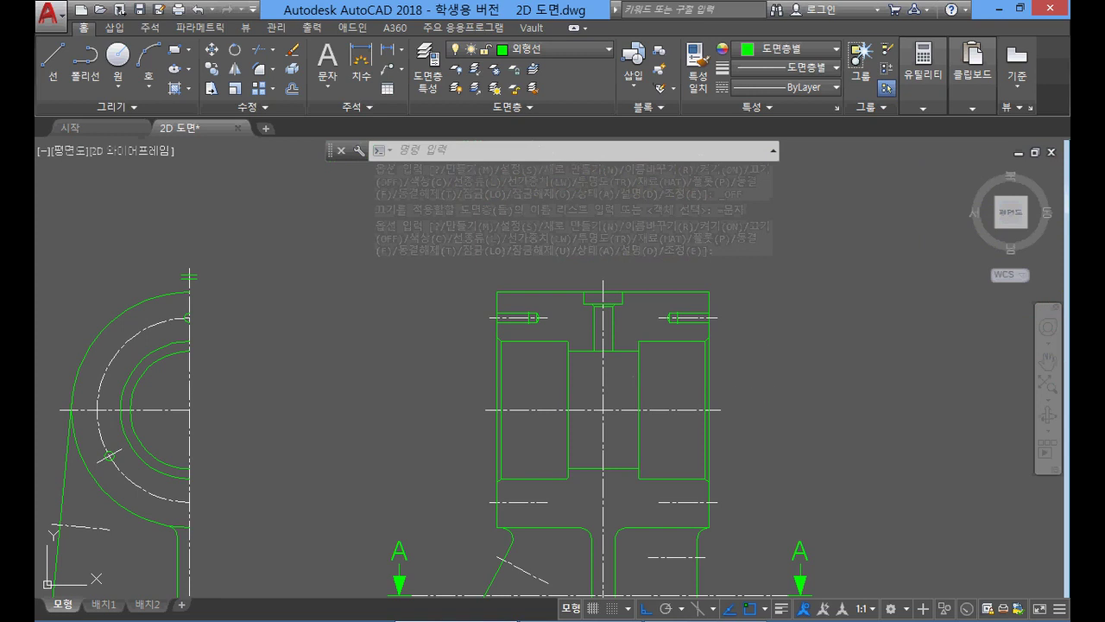
{"action": "left_click", "coordinate": [792, 423]}
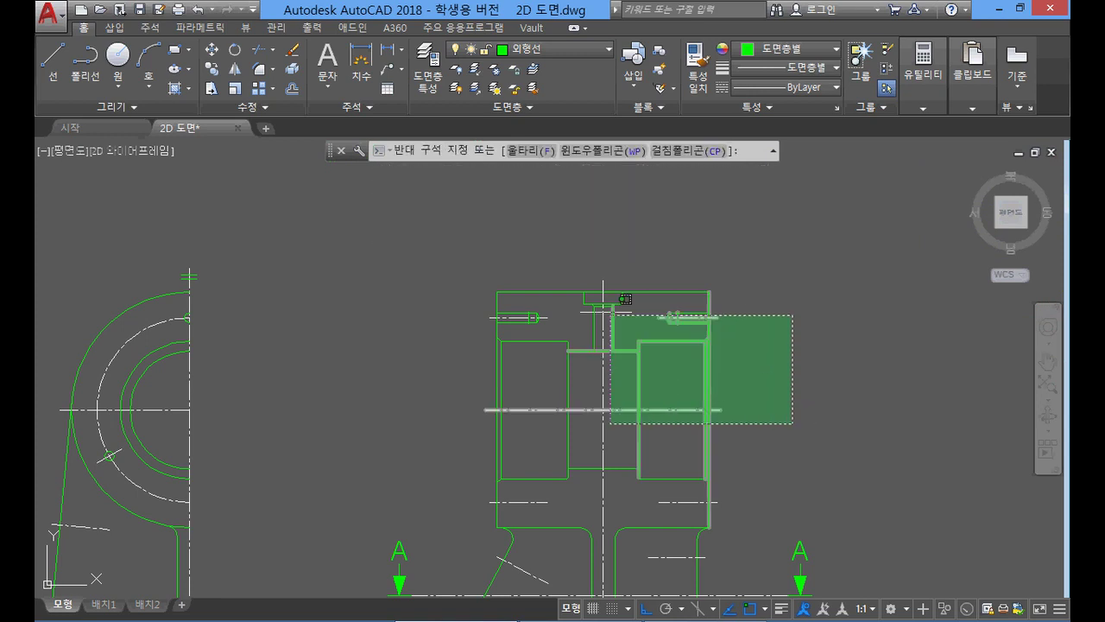
{"action": "left_click", "coordinate": [433, 257]}
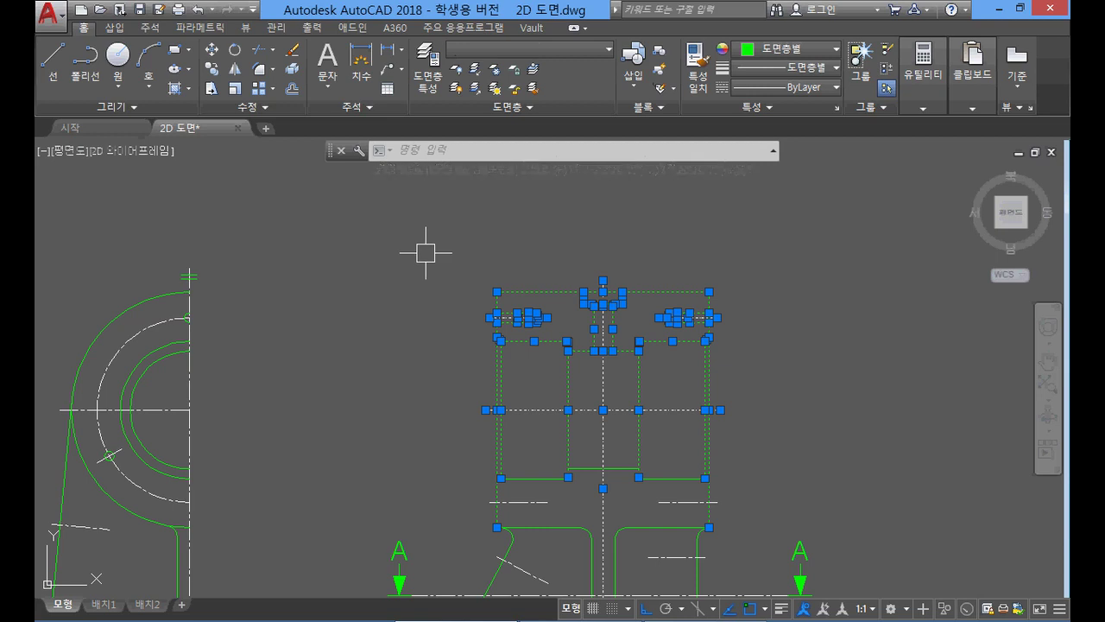
{"action": "key", "text": "ctrl+c"}
{"action": "key", "text": "Escape"}
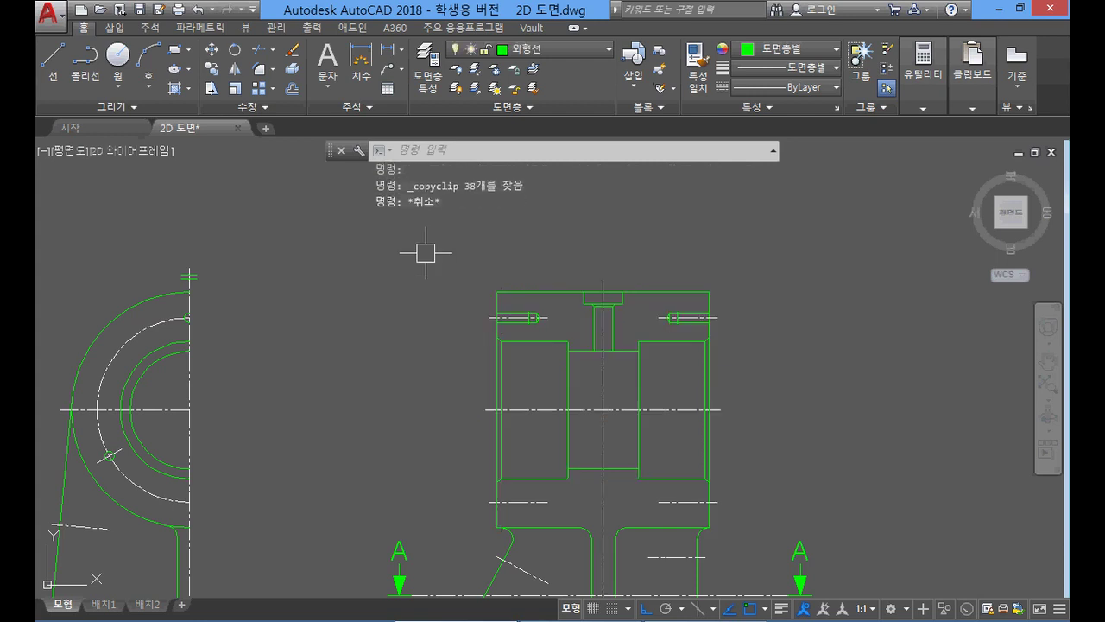
Switch to Inventor and paste the copied bearing section into the XZ plane sketch above the base plate.
{"action": "key", "text": "alt+Tab"}
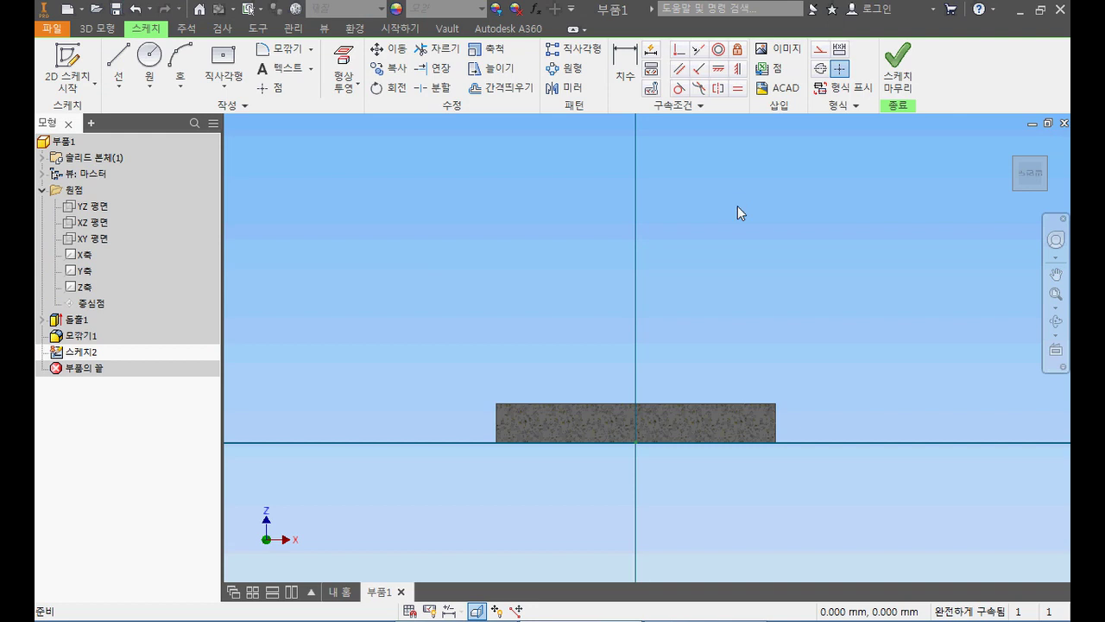
{"action": "key", "text": "ctrl+v"}
{"action": "scroll", "coordinate": [735, 249], "scroll_direction": "down", "scroll_amount": 5}
{"action": "middle_click_drag", "start_coordinate": [733, 274], "coordinate": [698, 328]}
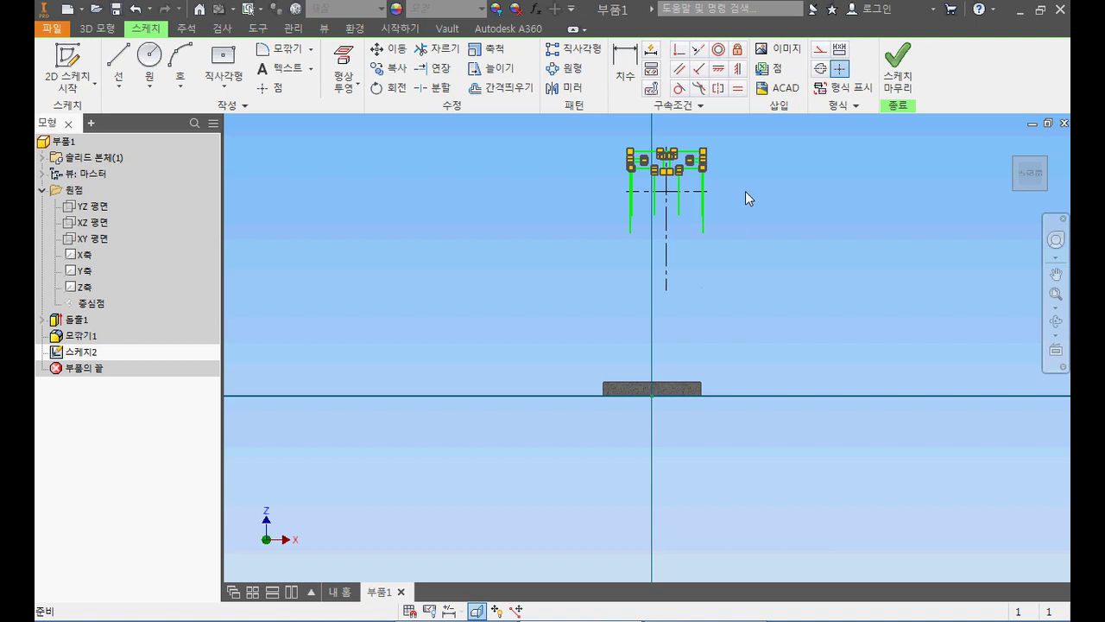
{"action": "scroll", "coordinate": [740, 223], "scroll_direction": "up", "scroll_amount": 5}
{"action": "scroll", "coordinate": [702, 216], "scroll_direction": "up", "scroll_amount": 3}
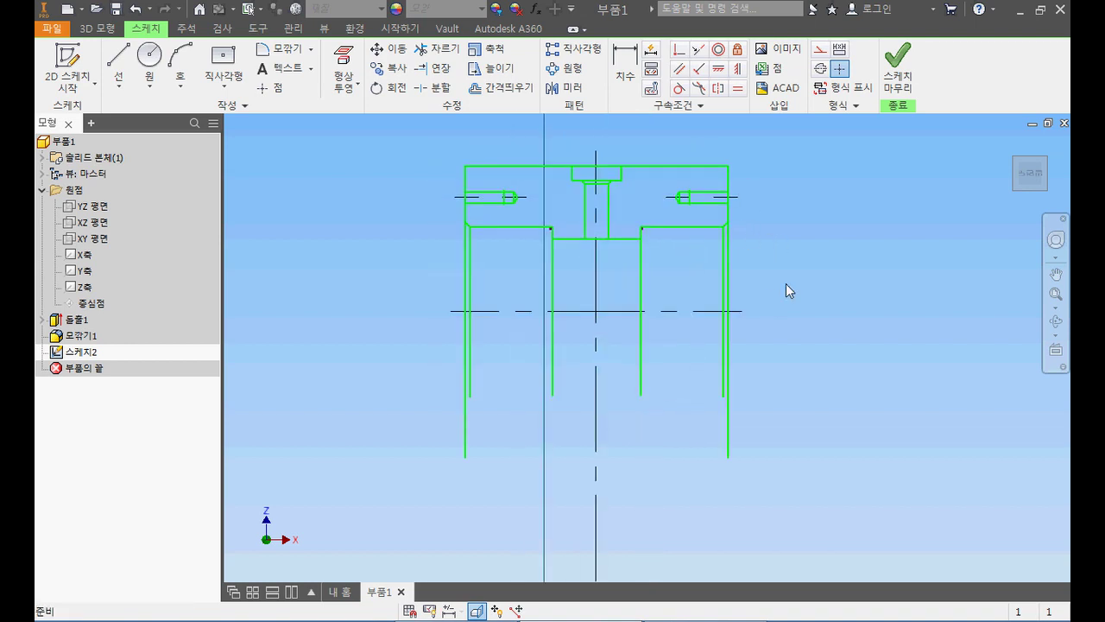
Toggle Show Format (형식 표시) so the pasted sketch lines display without their AutoCAD colours and linetypes.
{"action": "scroll", "coordinate": [788, 285], "scroll_direction": "down", "scroll_amount": 4}
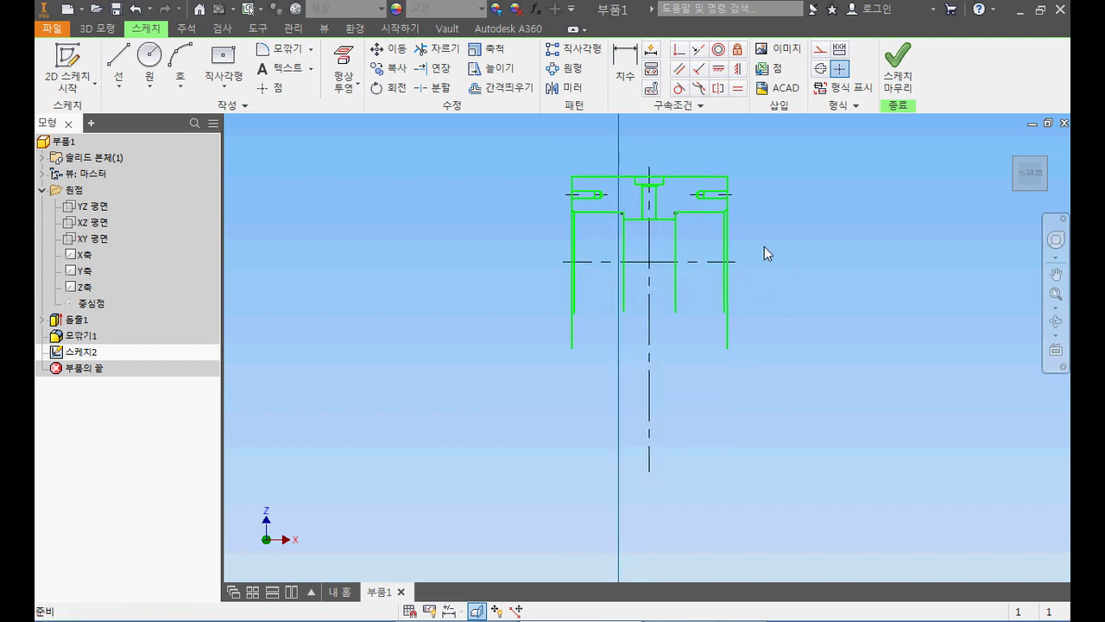
{"action": "scroll", "coordinate": [764, 251], "scroll_direction": "down", "scroll_amount": 2}
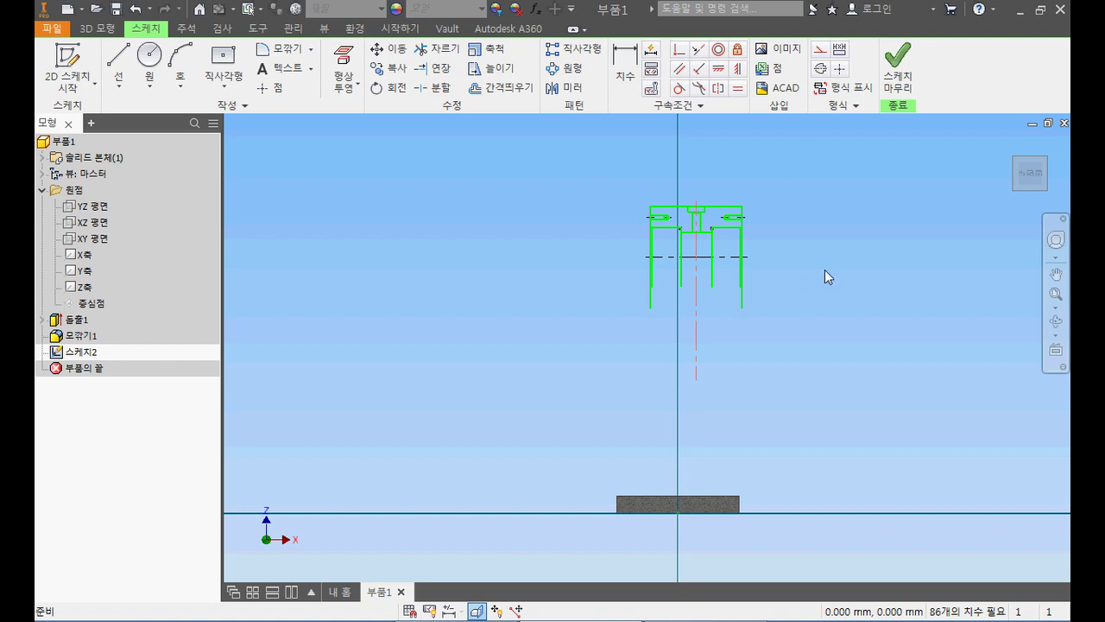
{"action": "left_click", "coordinate": [848, 108]}
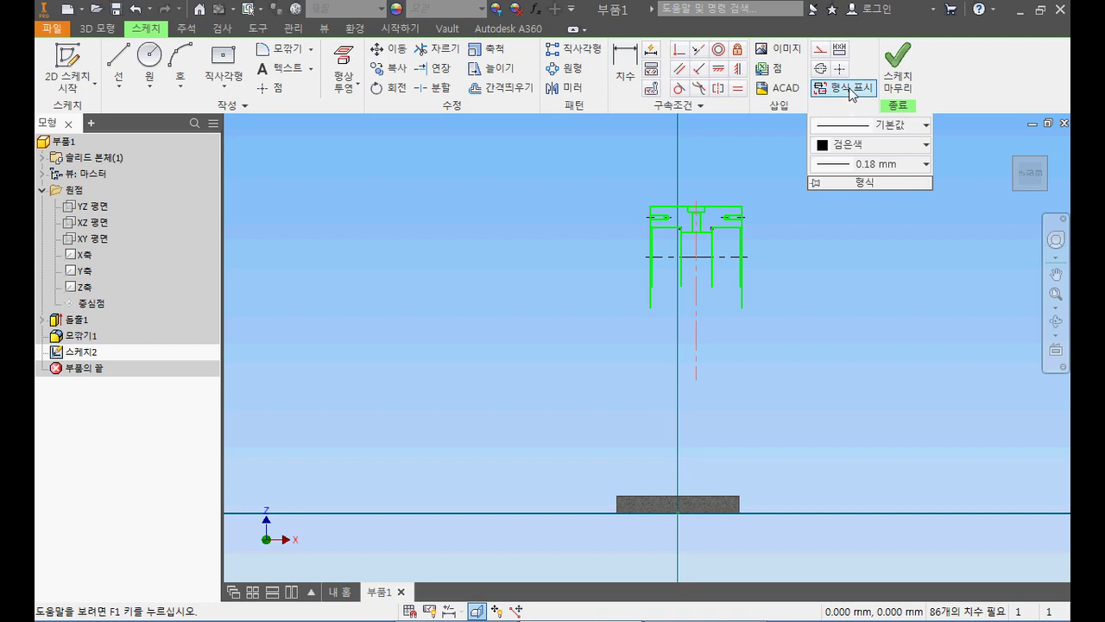
{"action": "left_click", "coordinate": [849, 87]}
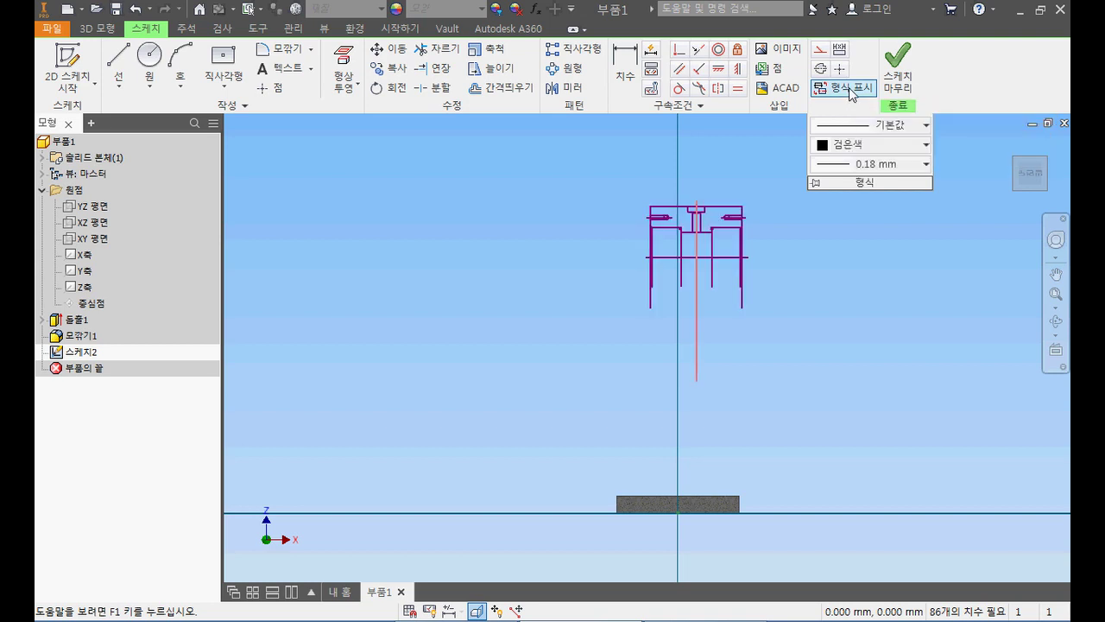
Delete the vertical centerline running through the middle of the pasted bearing section.
{"action": "left_click", "coordinate": [787, 264]}
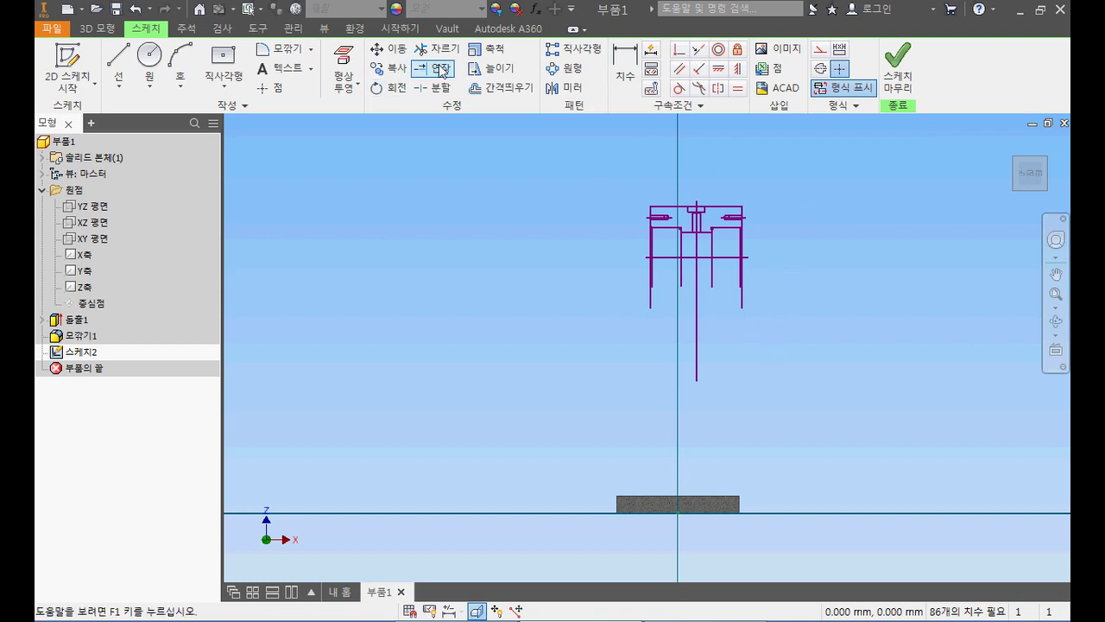
{"action": "left_click", "coordinate": [701, 296]}
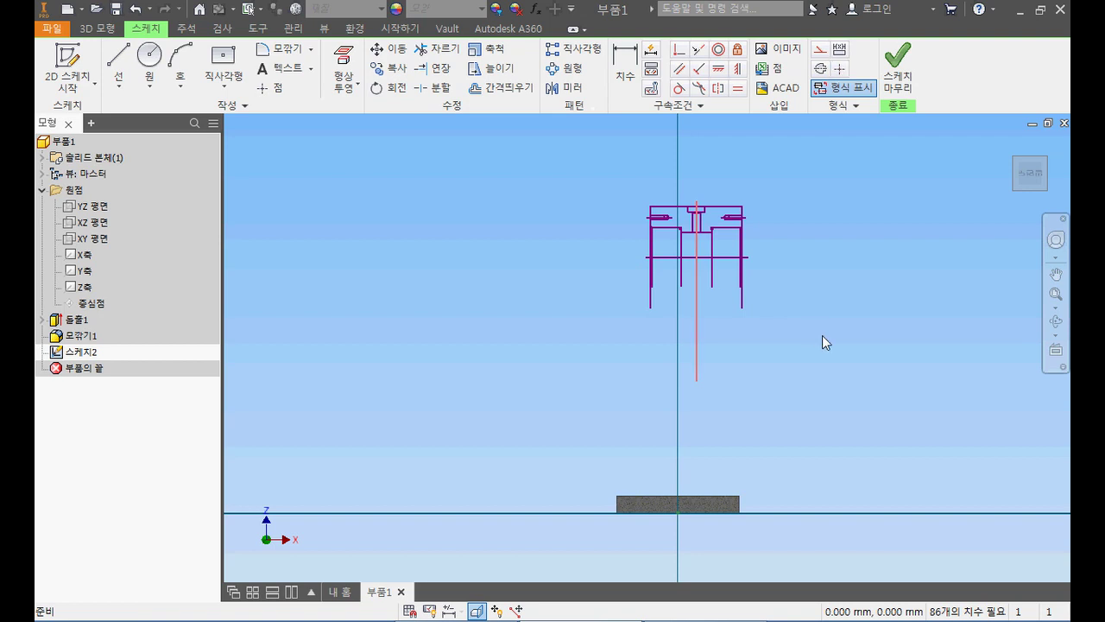
{"action": "key", "text": "Delete"}
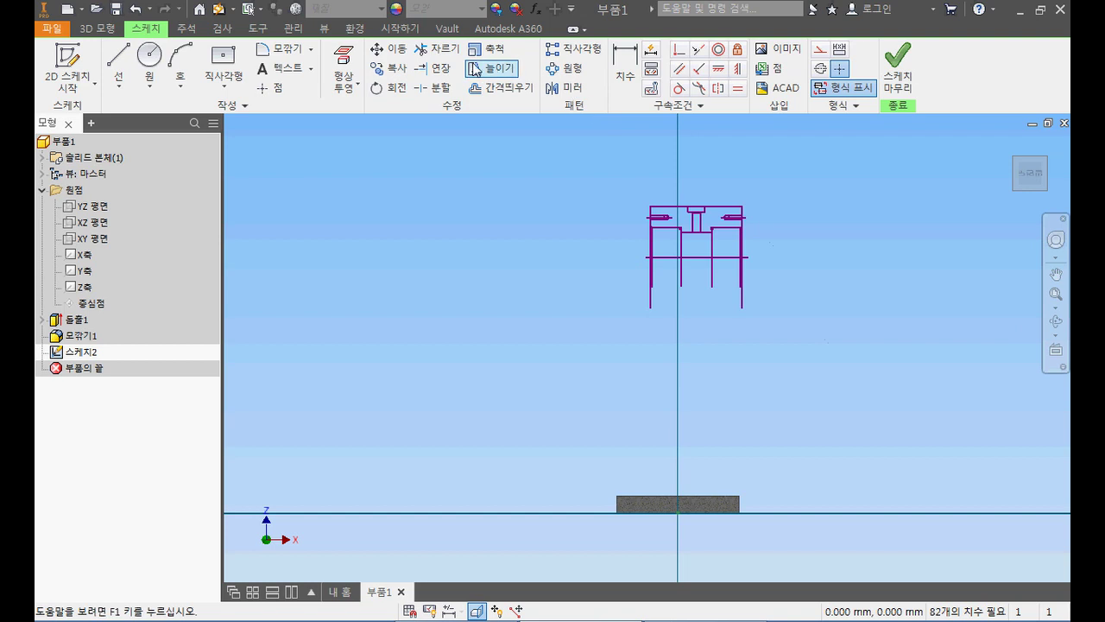
Trim the section lines below the horizontal centerline and the centerline's overhanging ends on both sides.
{"action": "left_click", "coordinate": [440, 48]}
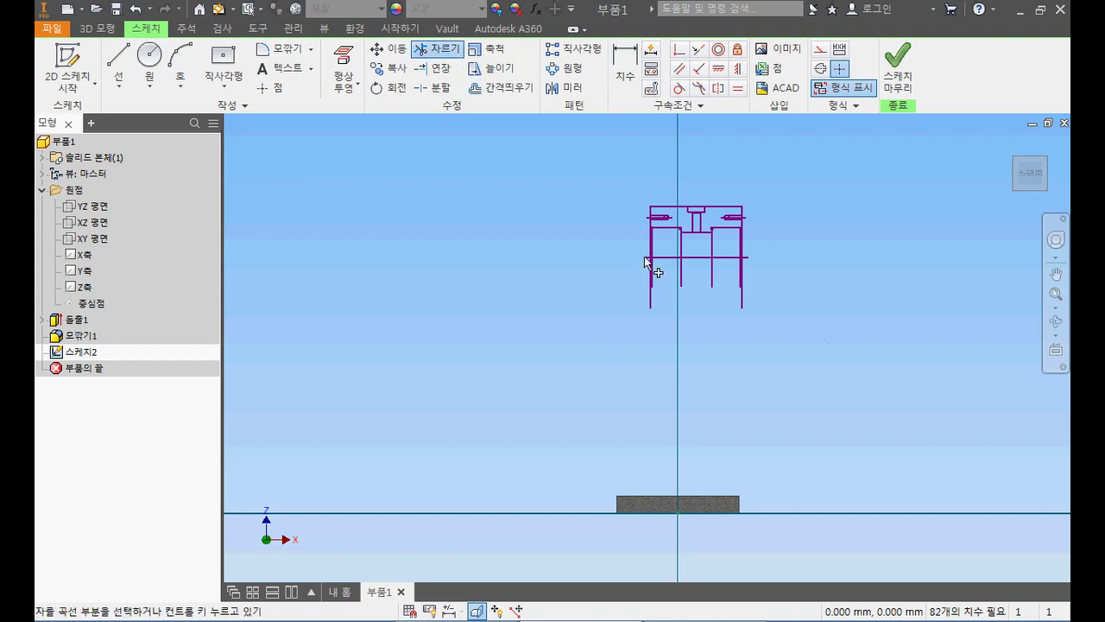
{"action": "scroll", "coordinate": [688, 260], "scroll_direction": "up", "scroll_amount": 3}
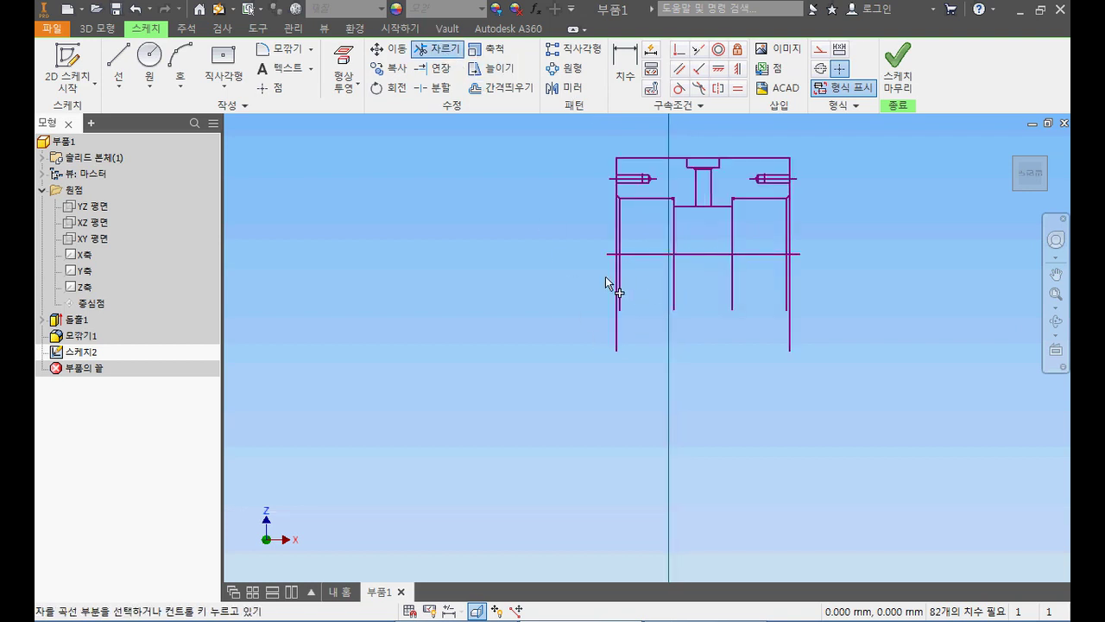
{"action": "left_click_drag", "start_coordinate": [602, 280], "coordinate": [823, 269]}
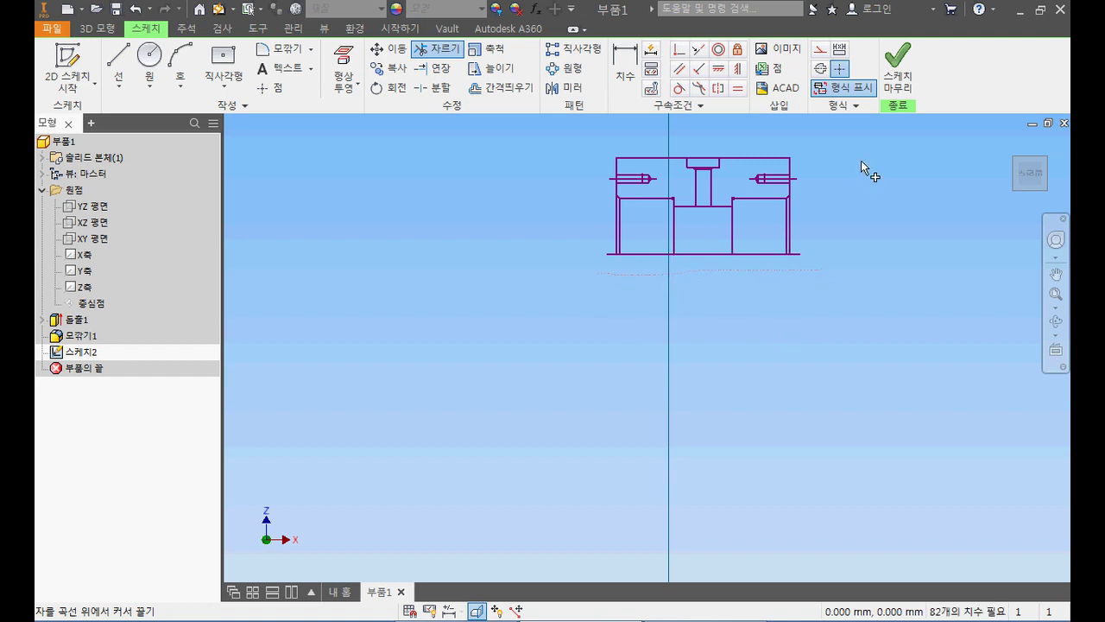
{"action": "left_click", "coordinate": [796, 255]}
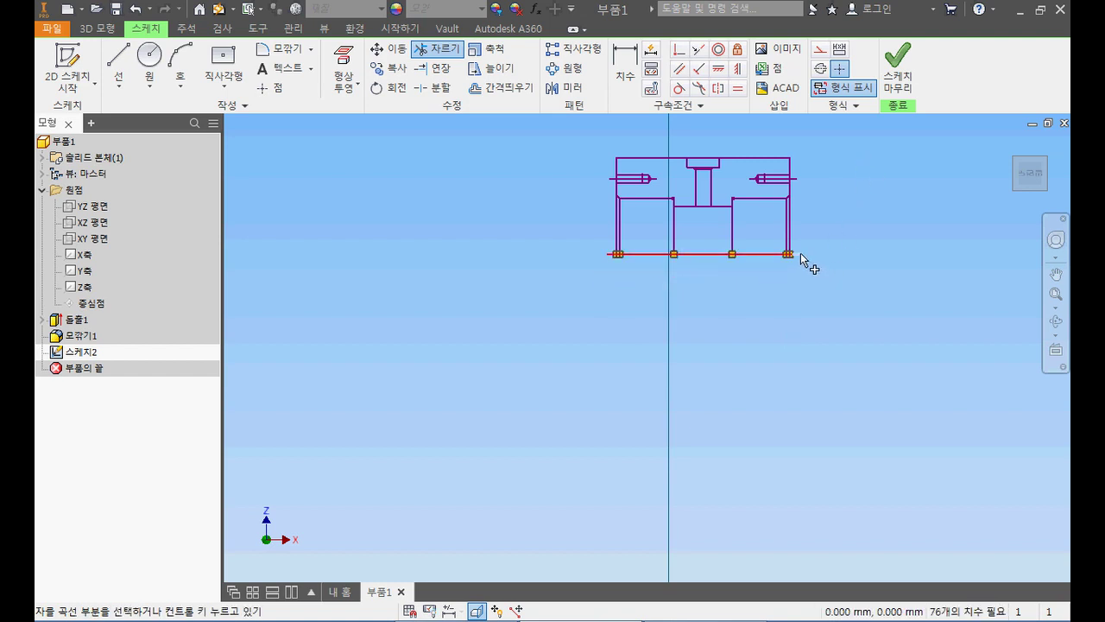
{"action": "left_click", "coordinate": [608, 254]}
{"action": "key", "text": "Escape"}
Delete the two side tapped-hole profiles with their centerlines and the stepped hole profile at the section's top centre.
{"action": "scroll", "coordinate": [728, 175], "scroll_direction": "up", "scroll_amount": 3}
{"action": "middle_click_drag", "start_coordinate": [728, 175], "coordinate": [714, 236]}
{"action": "left_click_drag", "start_coordinate": [595, 267], "coordinate": [541, 226]}
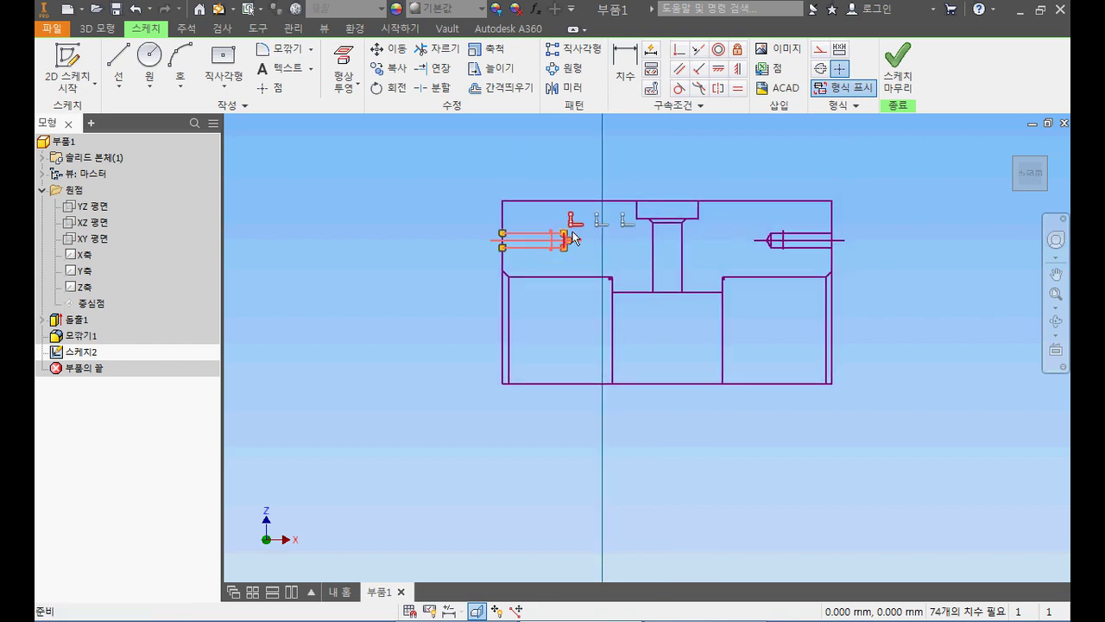
{"action": "left_click_drag", "start_coordinate": [808, 254], "coordinate": [748, 216]}
{"action": "left_click_drag", "start_coordinate": [718, 264], "coordinate": [628, 207]}
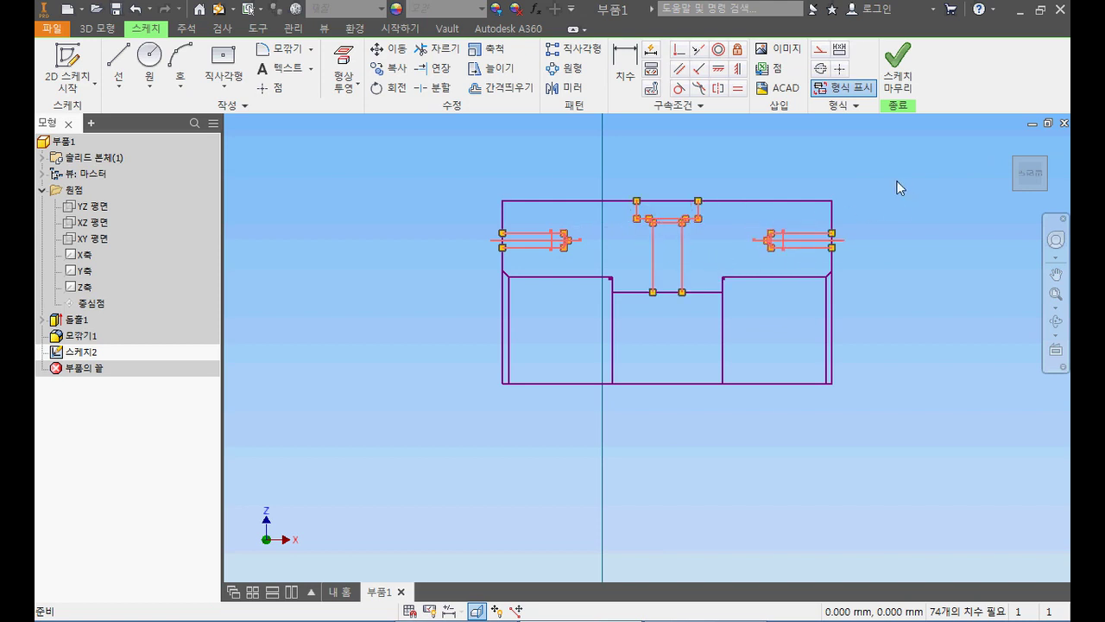
{"action": "key", "text": "Delete"}
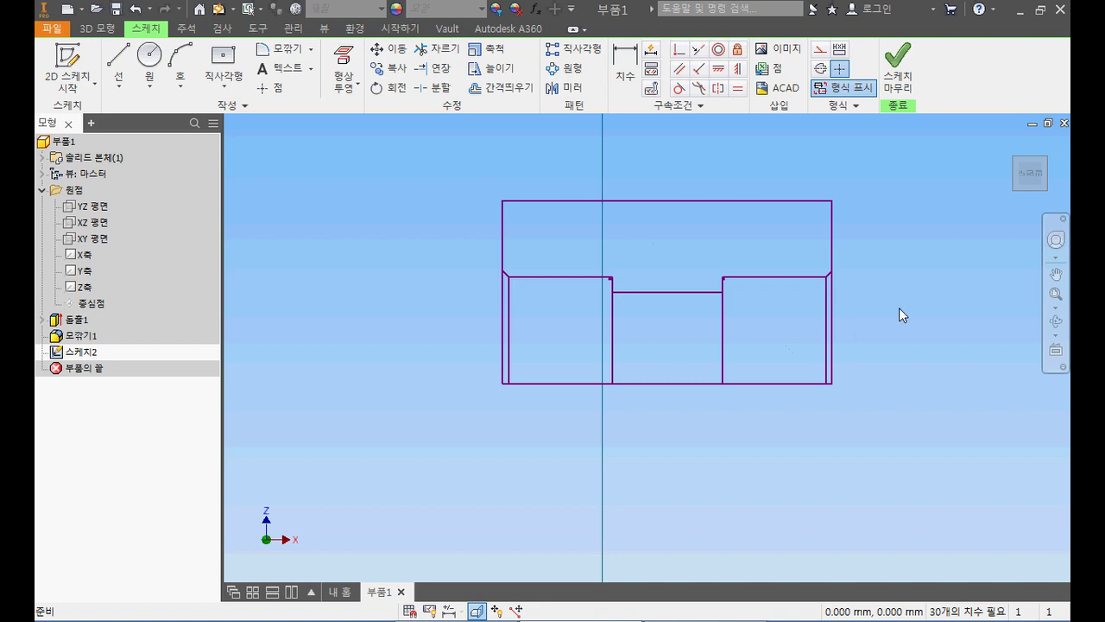
Switch to the AutoCAD drawing and turn the 문자 and 치수선해칭선 layers back on to check the part's dimensions.
{"action": "scroll", "coordinate": [899, 307], "scroll_direction": "down", "scroll_amount": 3}
{"action": "middle_click_drag", "start_coordinate": [904, 304], "coordinate": [819, 209]}
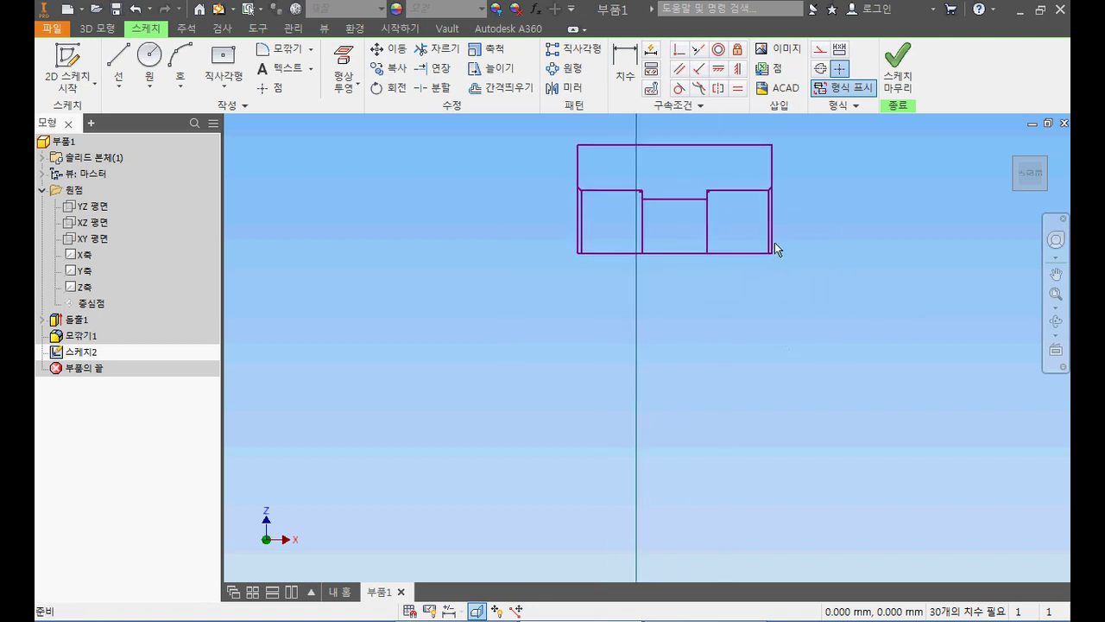
{"action": "scroll", "coordinate": [751, 233], "scroll_direction": "down", "scroll_amount": 3}
{"action": "middle_click_drag", "start_coordinate": [766, 234], "coordinate": [690, 251]}
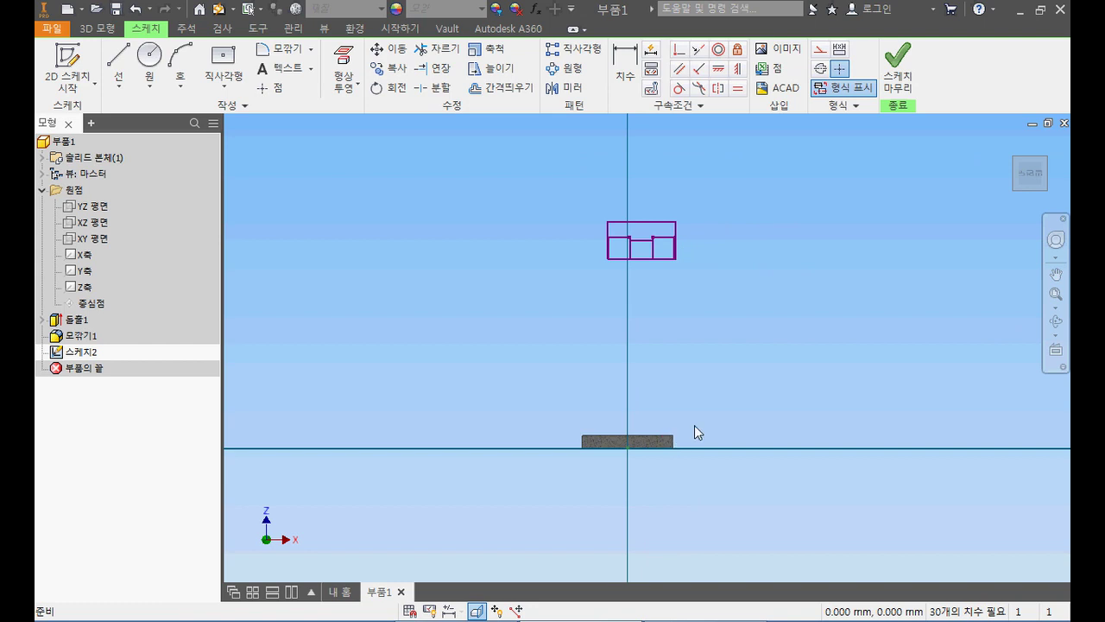
{"action": "key", "text": "alt+Tab"}
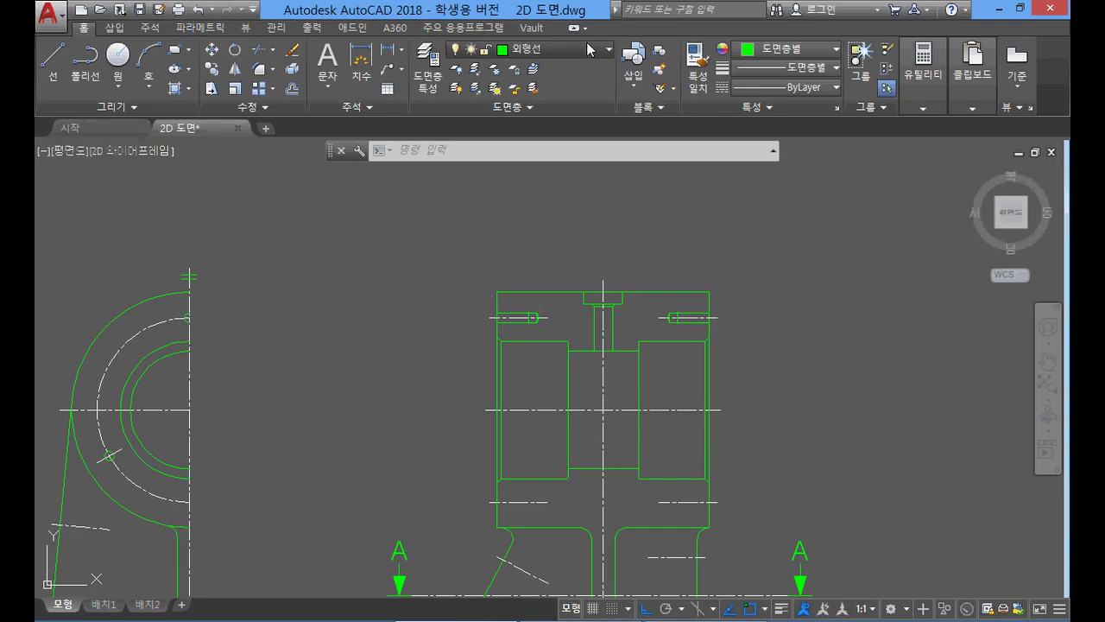
{"action": "left_click", "coordinate": [535, 50]}
{"action": "left_click", "coordinate": [458, 126]}
{"action": "left_click", "coordinate": [460, 224]}
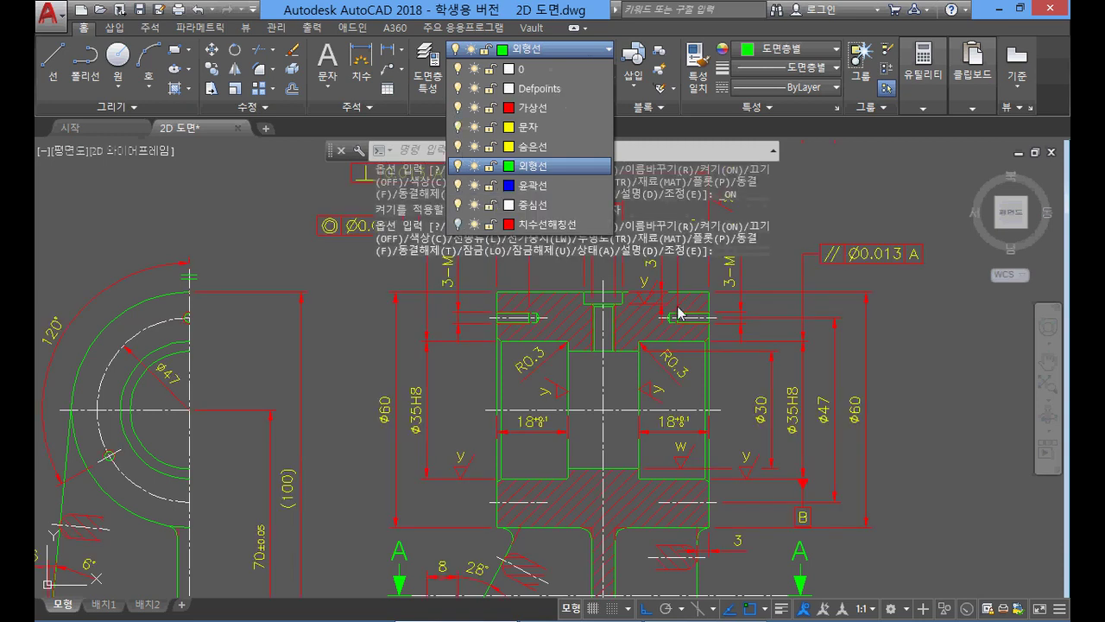
{"action": "scroll", "coordinate": [897, 315], "scroll_direction": "down", "scroll_amount": 3}
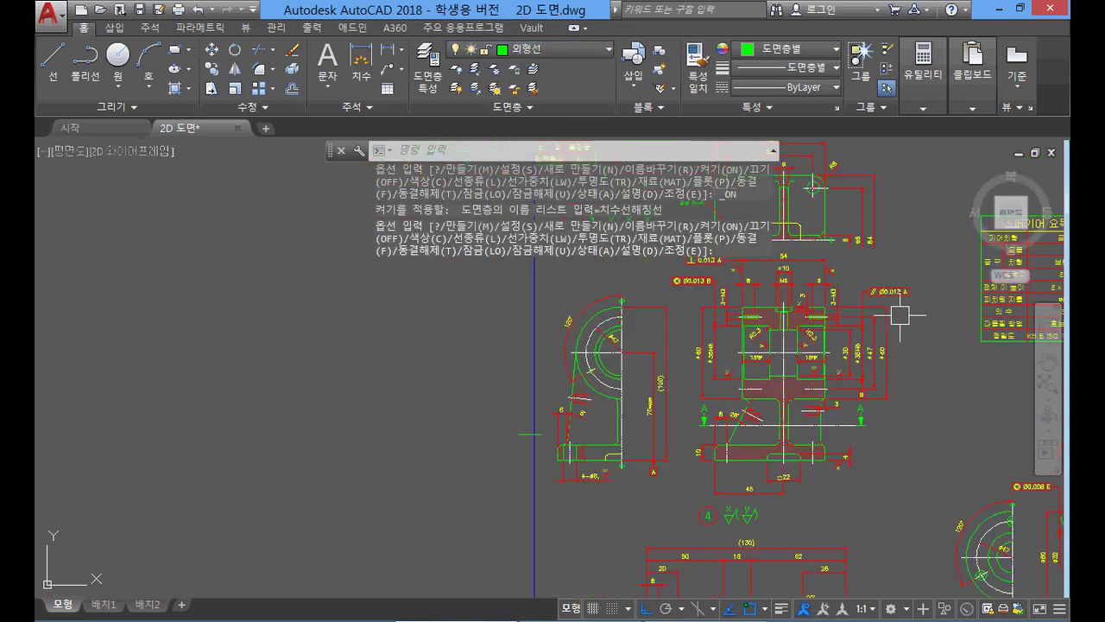
{"action": "scroll", "coordinate": [824, 345], "scroll_direction": "down", "scroll_amount": 1}
{"action": "scroll", "coordinate": [626, 413], "scroll_direction": "up", "scroll_amount": 2}
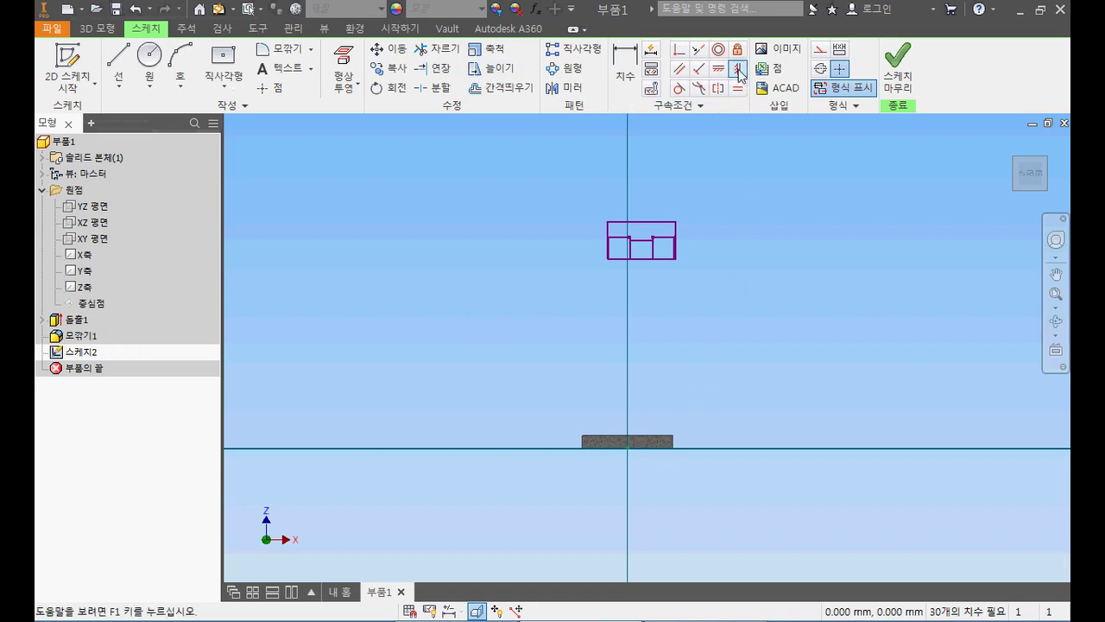
{"action": "left_click", "coordinate": [699, 49]}
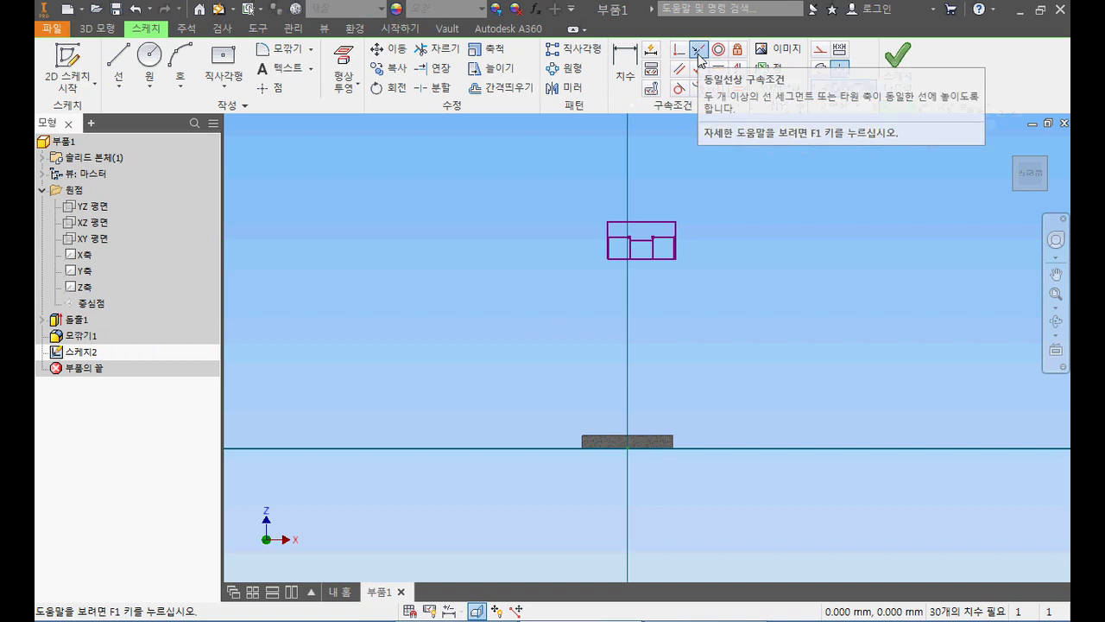
{"action": "left_click", "coordinate": [674, 442]}
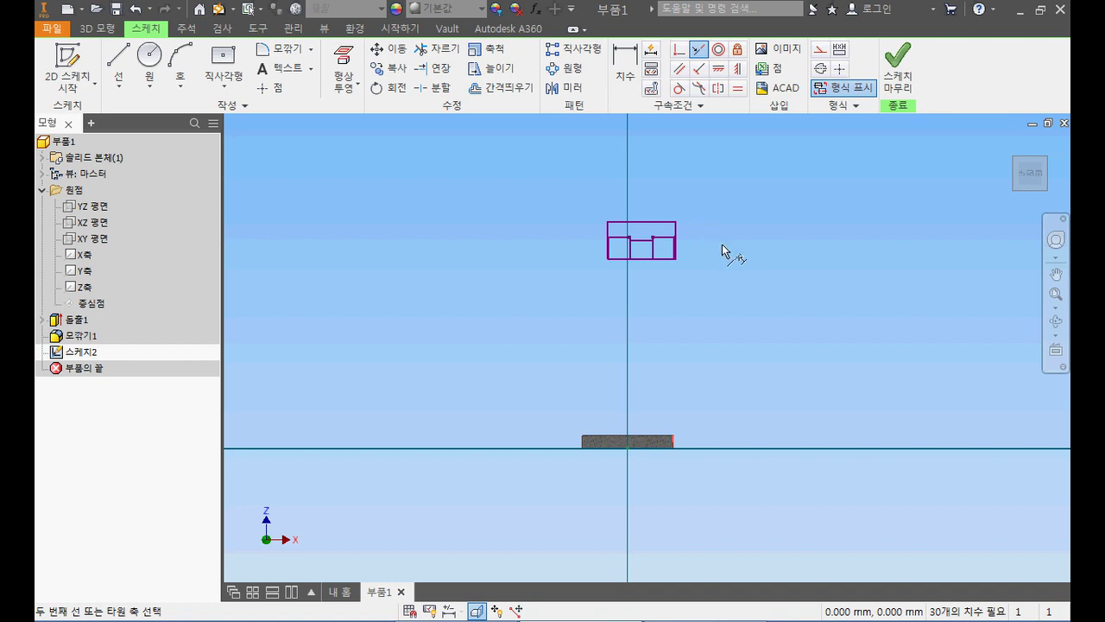
{"action": "key", "text": "Escape"}
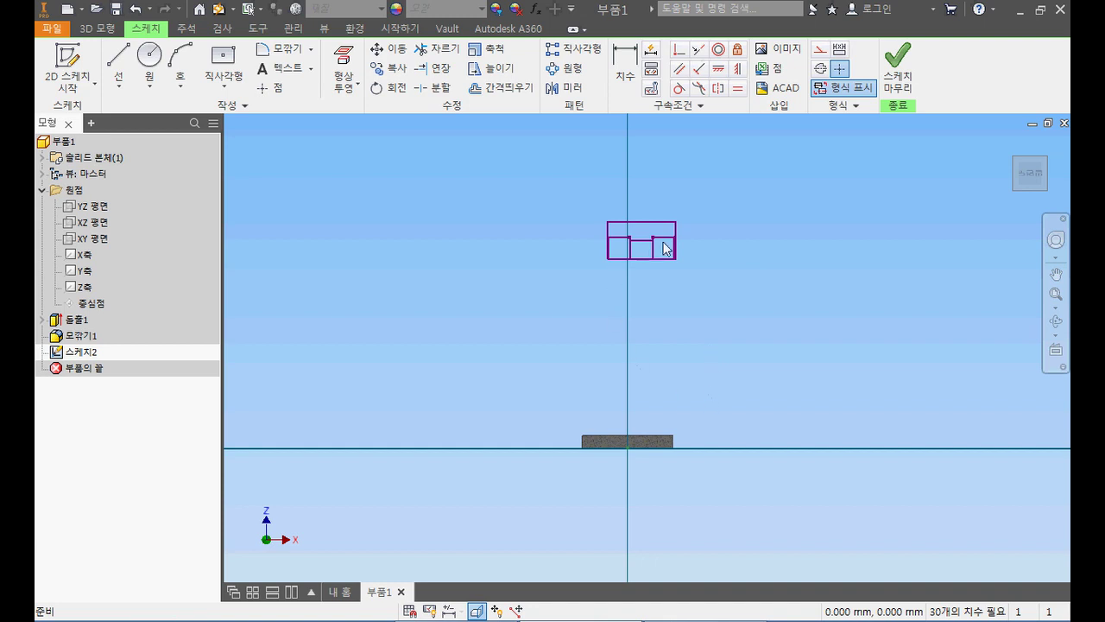
Project the base plate's lower-right corner point into the sketch with Project Geometry (형상 투영).
{"action": "scroll", "coordinate": [663, 242], "scroll_direction": "up", "scroll_amount": 5}
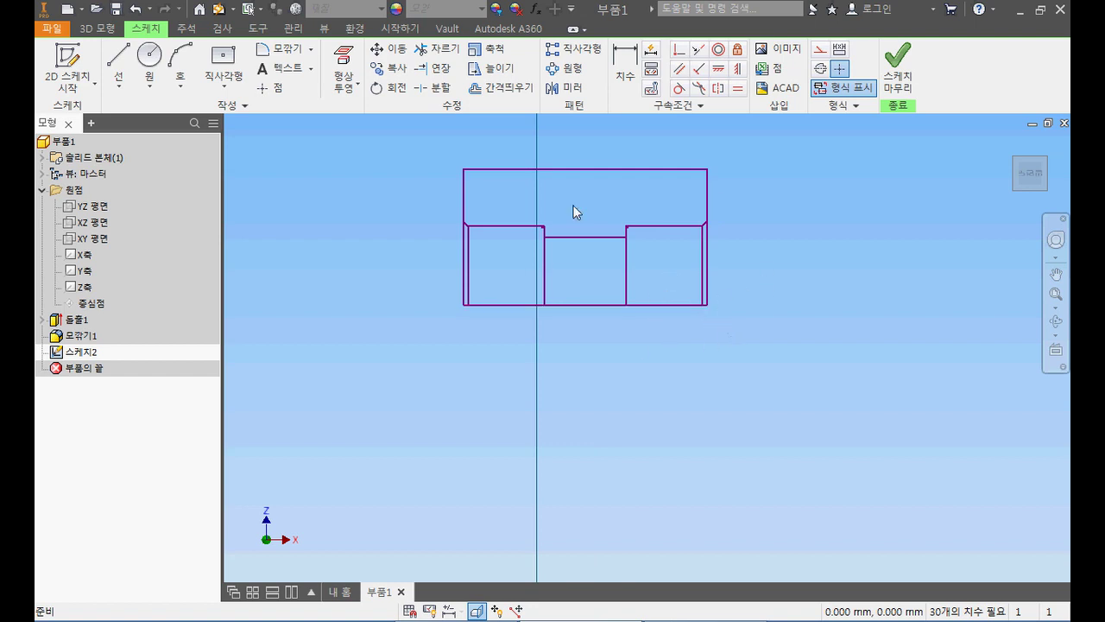
{"action": "scroll", "coordinate": [726, 328], "scroll_direction": "down", "scroll_amount": 5}
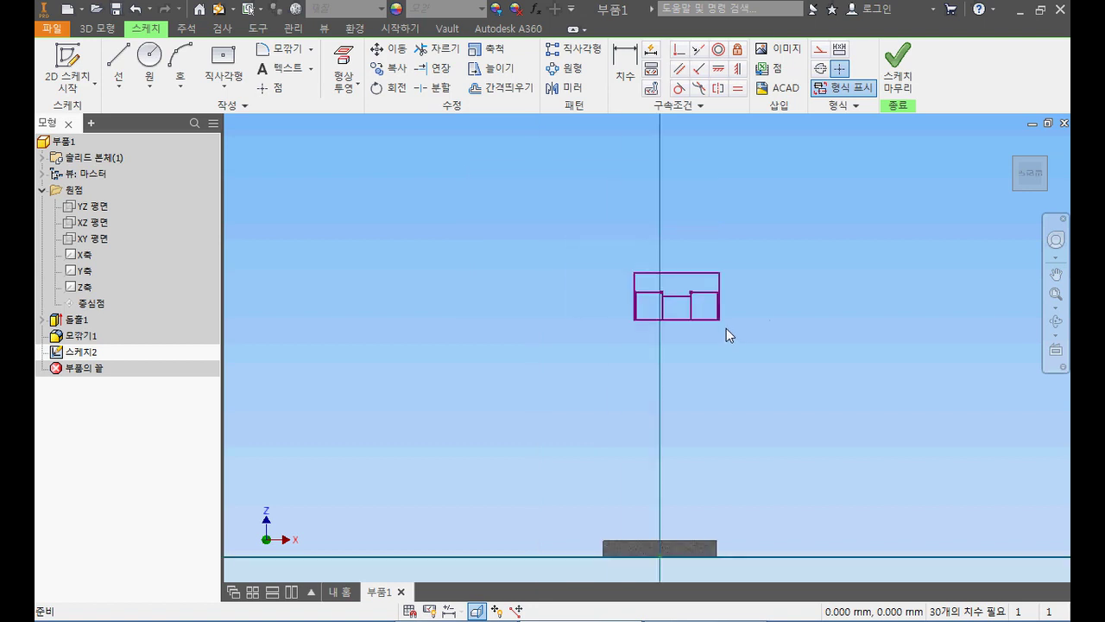
{"action": "middle_click_drag", "start_coordinate": [723, 325], "coordinate": [720, 306]}
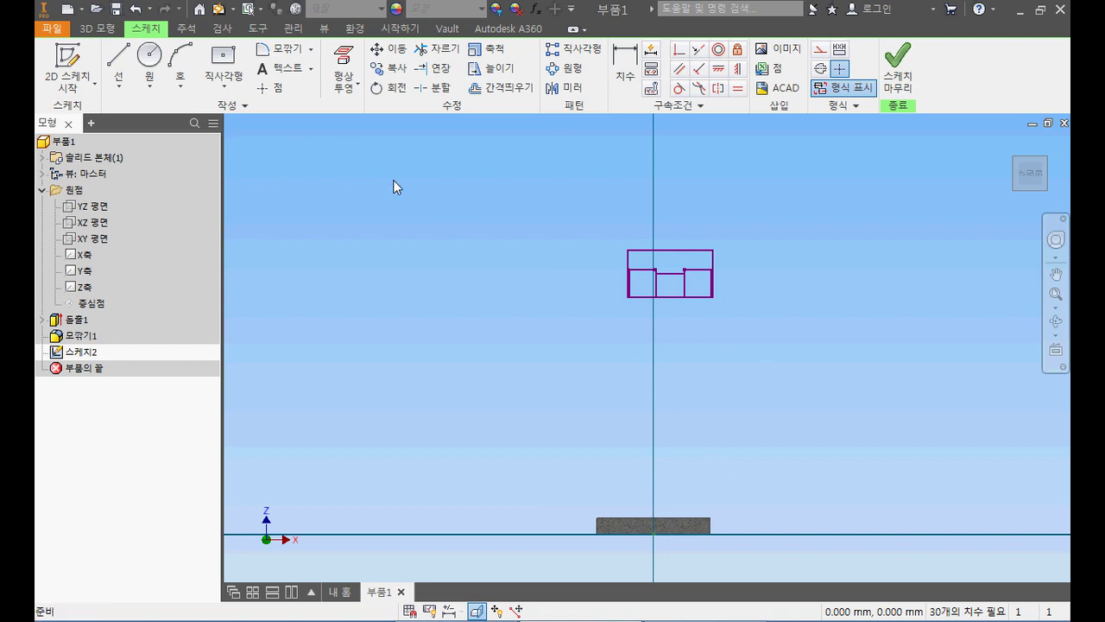
{"action": "left_click", "coordinate": [344, 69]}
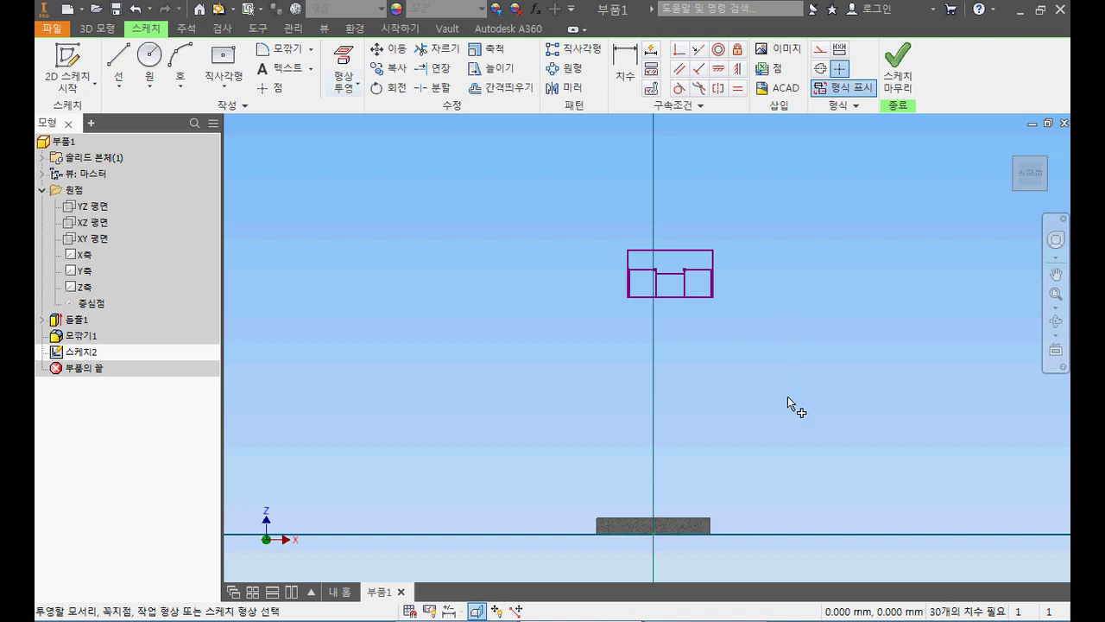
{"action": "scroll", "coordinate": [767, 503], "scroll_direction": "up", "scroll_amount": 3}
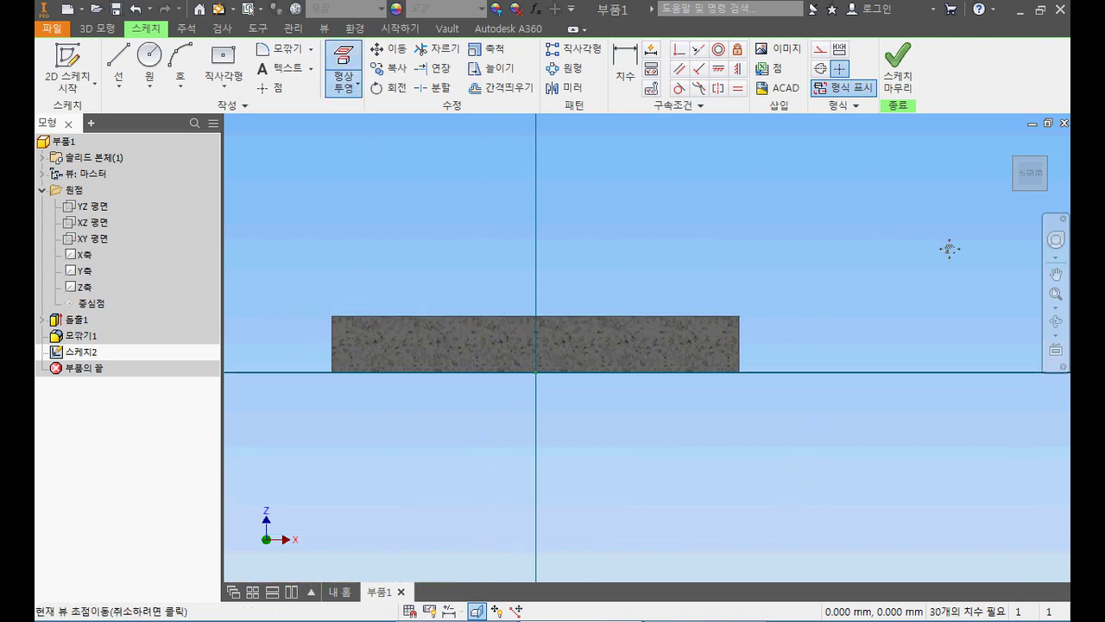
{"action": "left_click", "coordinate": [747, 382]}
Draw a vertical line 70 mm long upward from the projected lower-right corner of the base plate.
{"action": "left_click", "coordinate": [118, 59]}
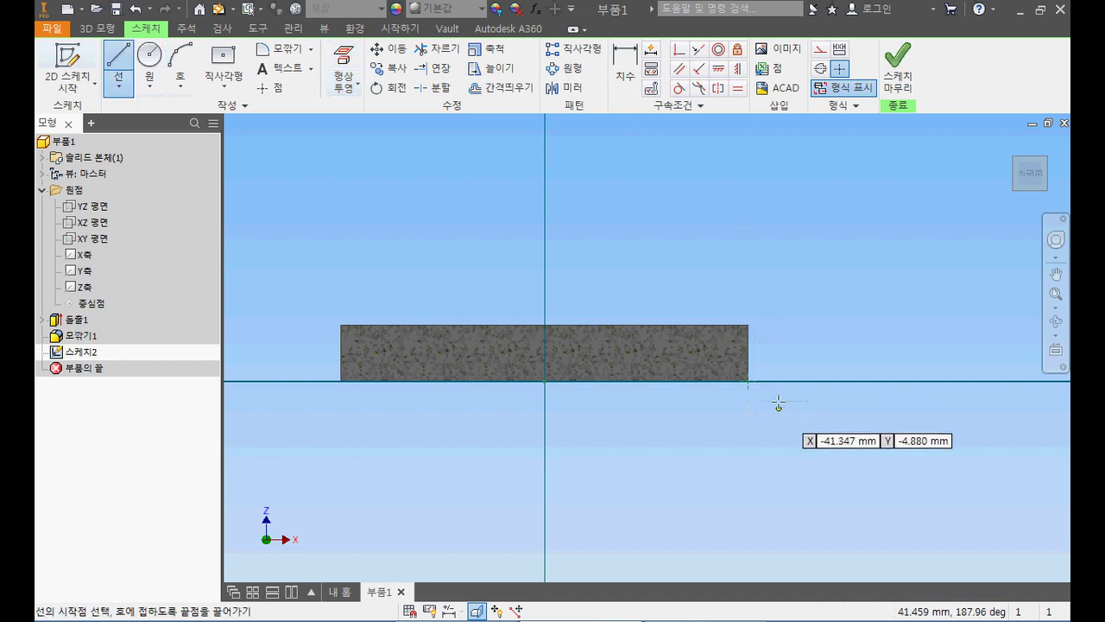
{"action": "left_click", "coordinate": [747, 381]}
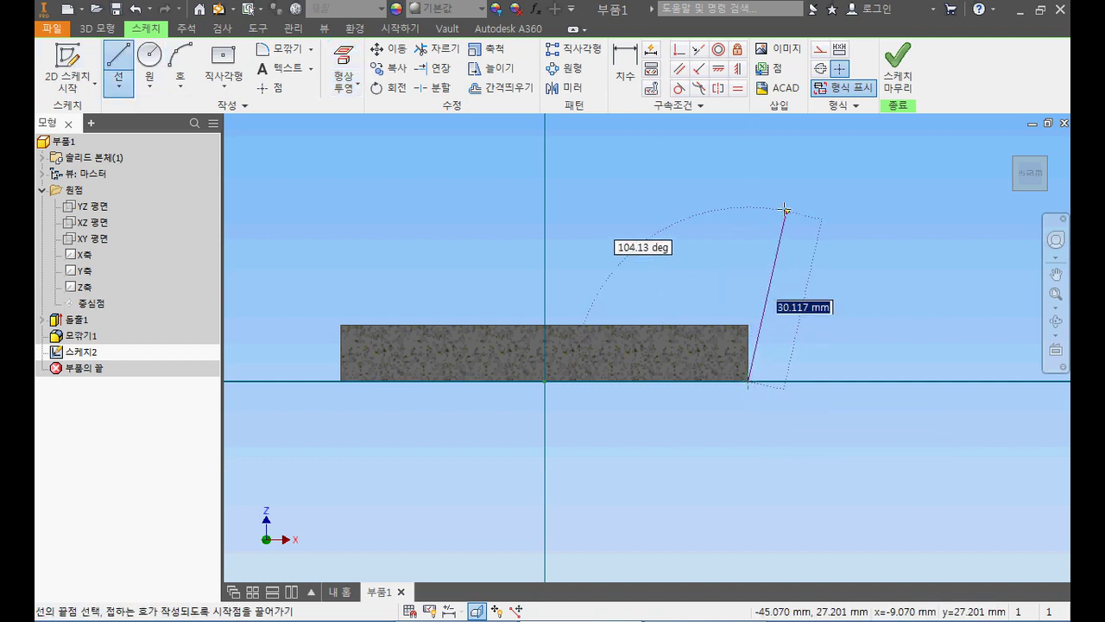
{"action": "scroll", "coordinate": [782, 207], "scroll_direction": "down", "scroll_amount": 3}
{"action": "middle_click_drag", "start_coordinate": [782, 204], "coordinate": [738, 369]}
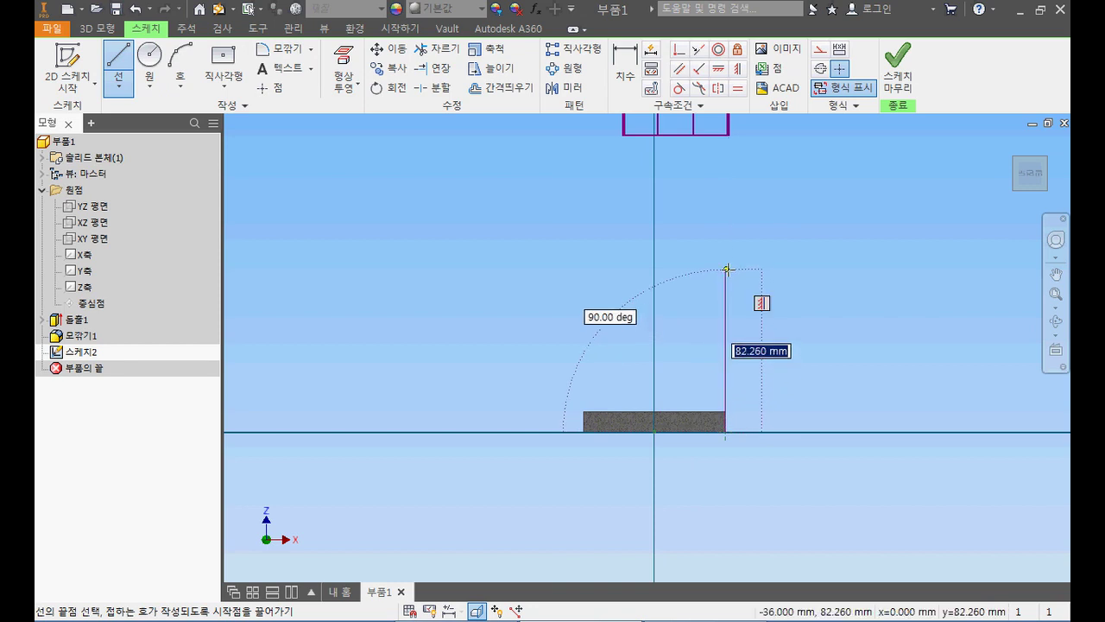
{"action": "type", "text": "70"}
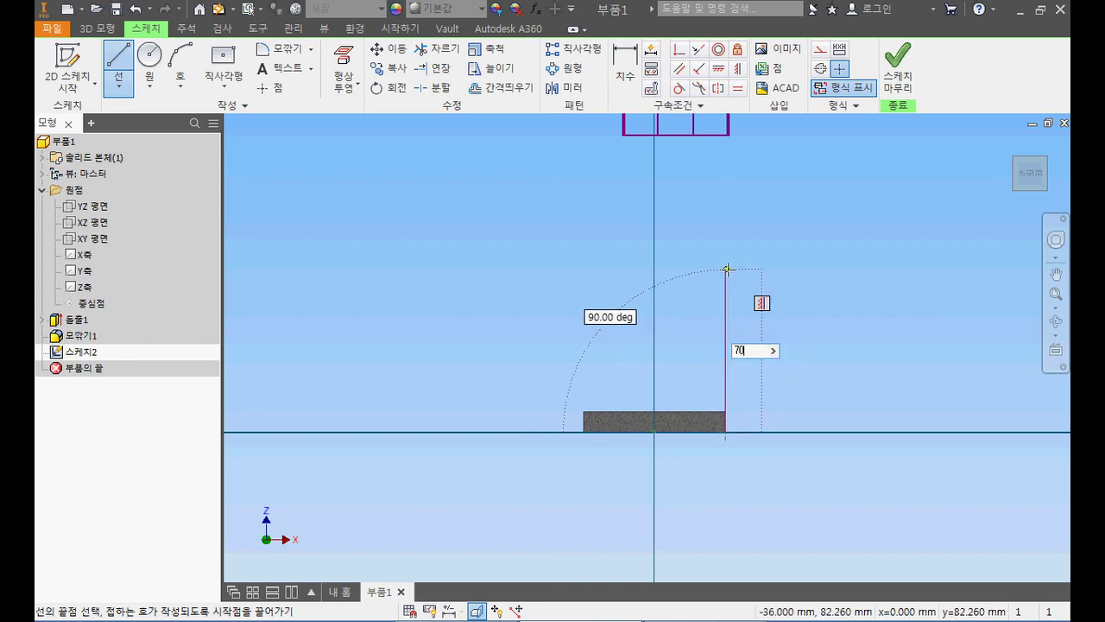
{"action": "key", "text": "Return"}
{"action": "key", "text": "Escape"}
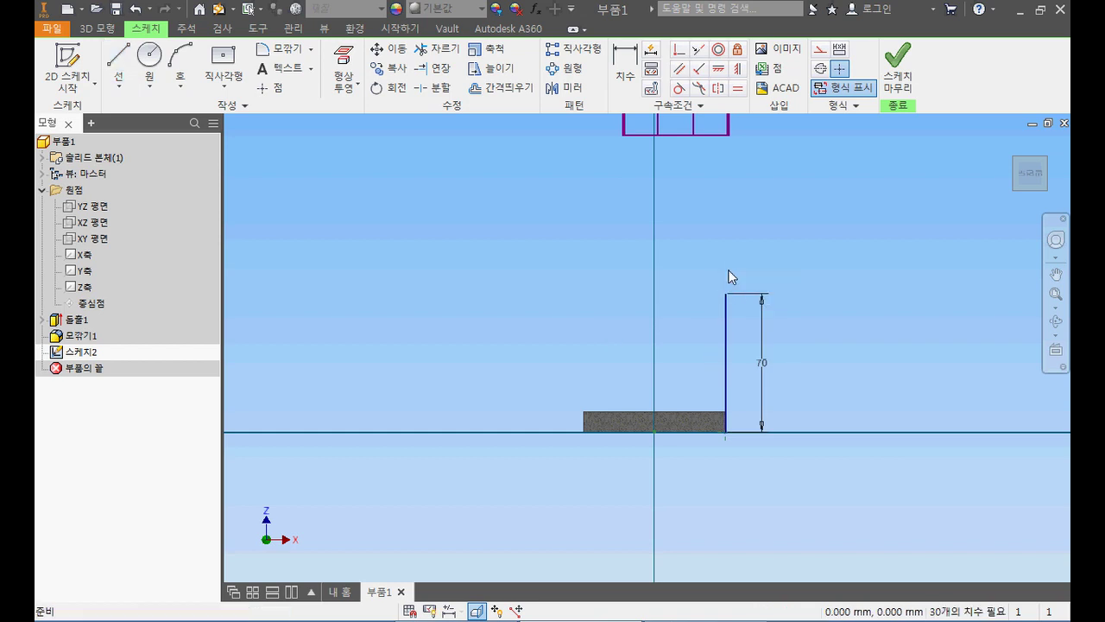
Move the whole bearing section so its lower-right corner lands on the upper end of the 70 mm vertical line.
{"action": "middle_click_drag", "start_coordinate": [799, 196], "coordinate": [791, 274]}
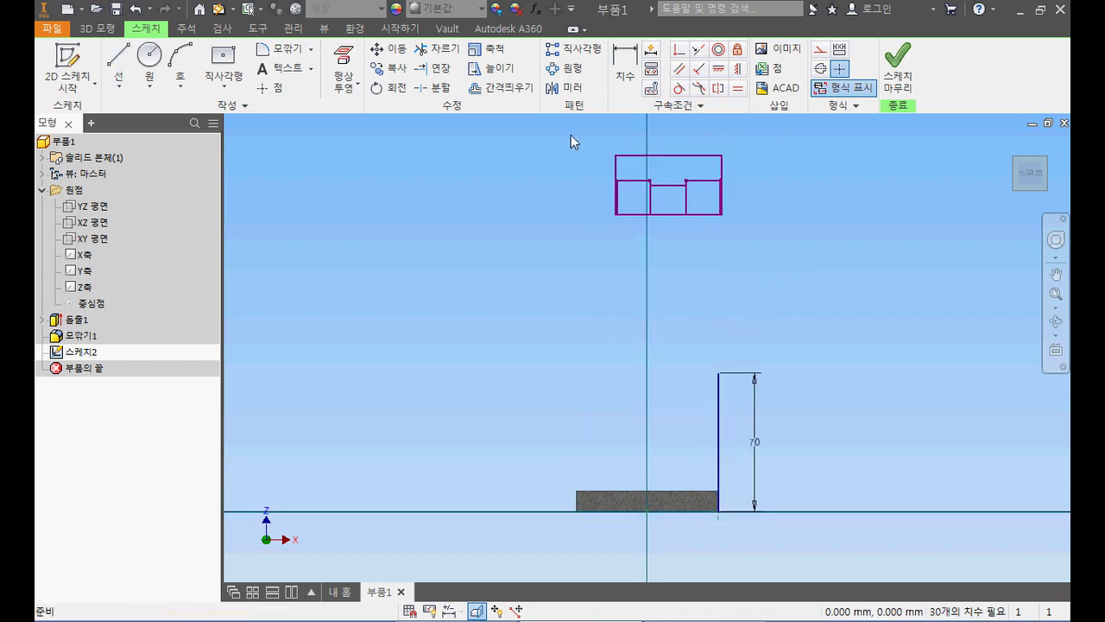
{"action": "left_click", "coordinate": [401, 58]}
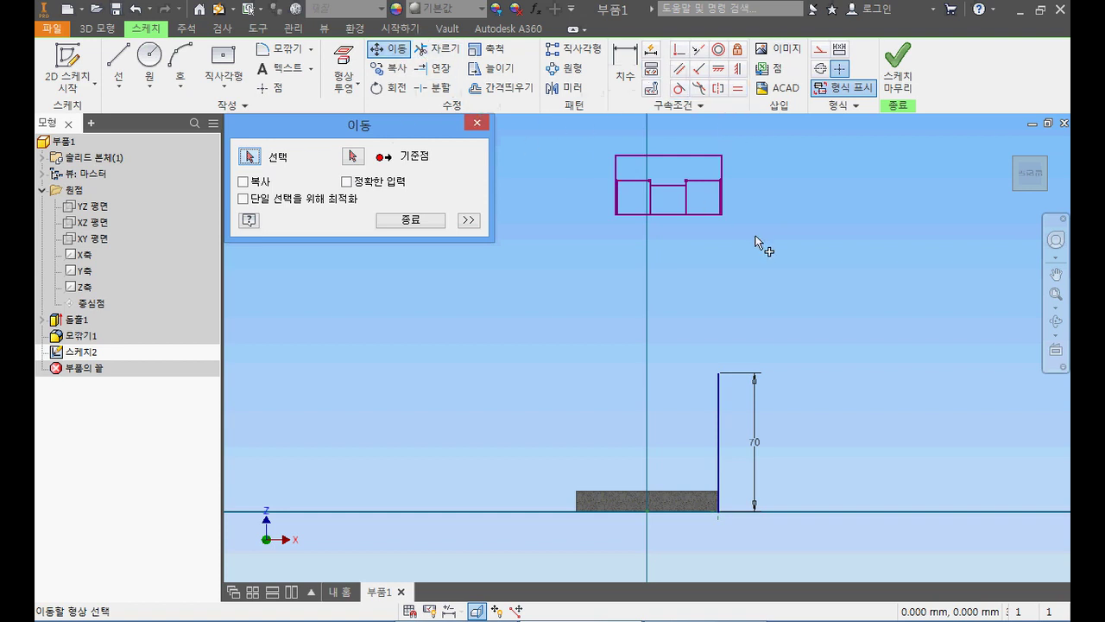
{"action": "left_click_drag", "start_coordinate": [587, 141], "coordinate": [781, 261]}
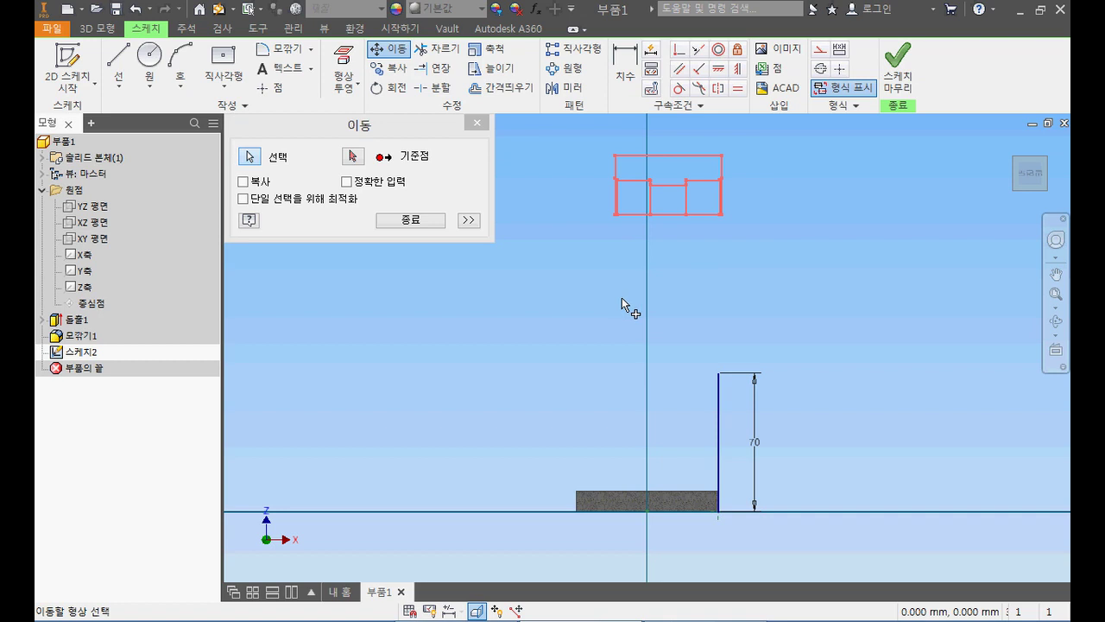
{"action": "left_click", "coordinate": [353, 157]}
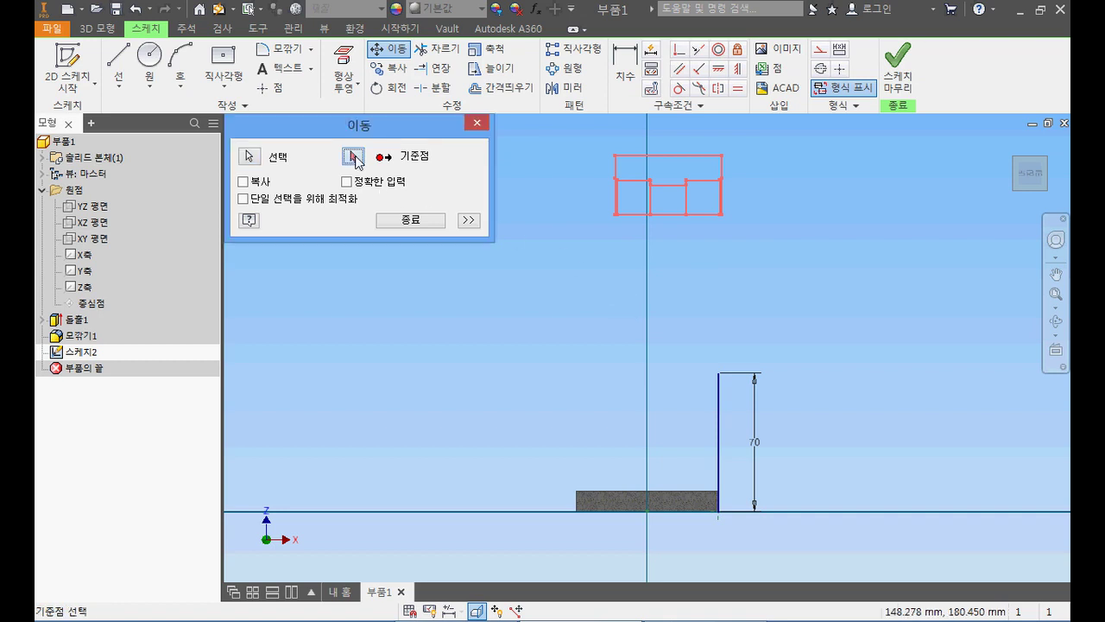
{"action": "scroll", "coordinate": [742, 210], "scroll_direction": "up", "scroll_amount": 5}
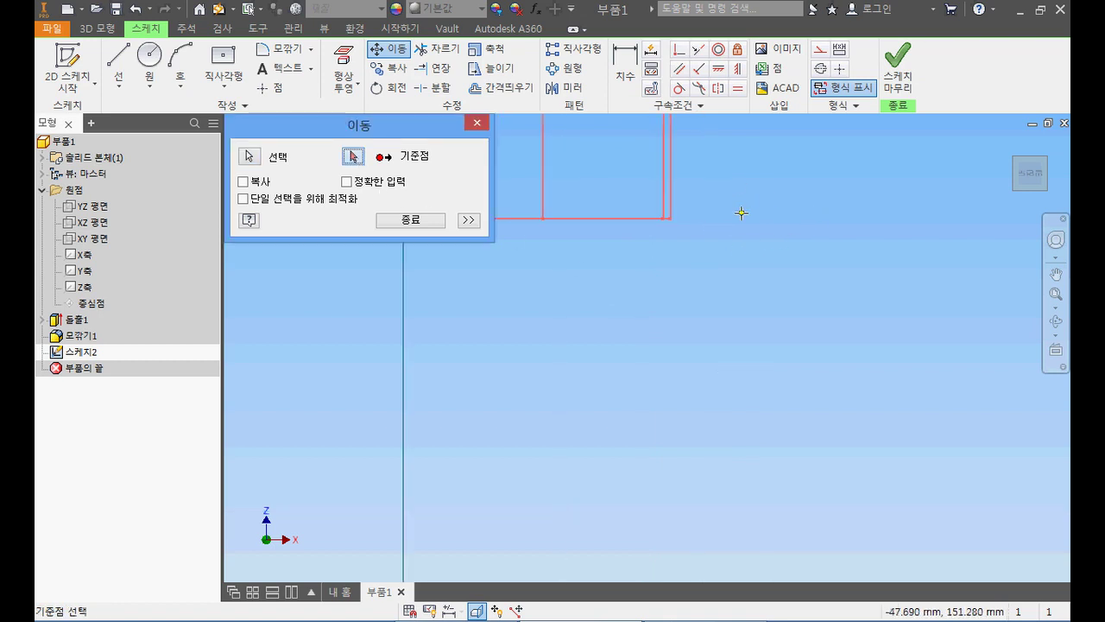
{"action": "left_click", "coordinate": [670, 217]}
{"action": "scroll", "coordinate": [647, 376], "scroll_direction": "down", "scroll_amount": 5}
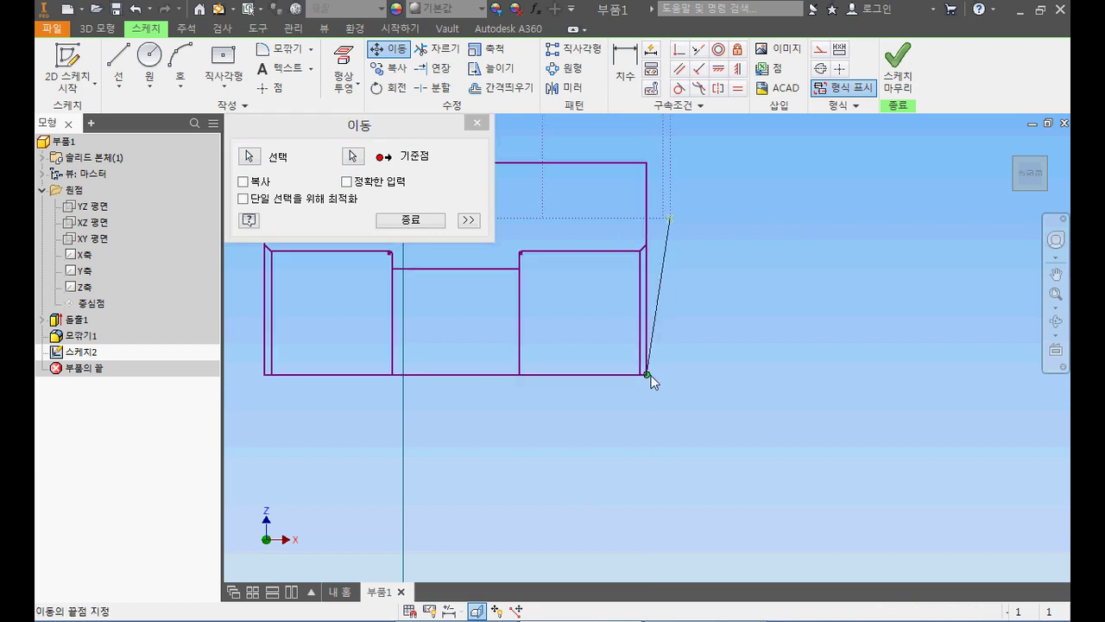
{"action": "scroll", "coordinate": [696, 233], "scroll_direction": "up", "scroll_amount": 5}
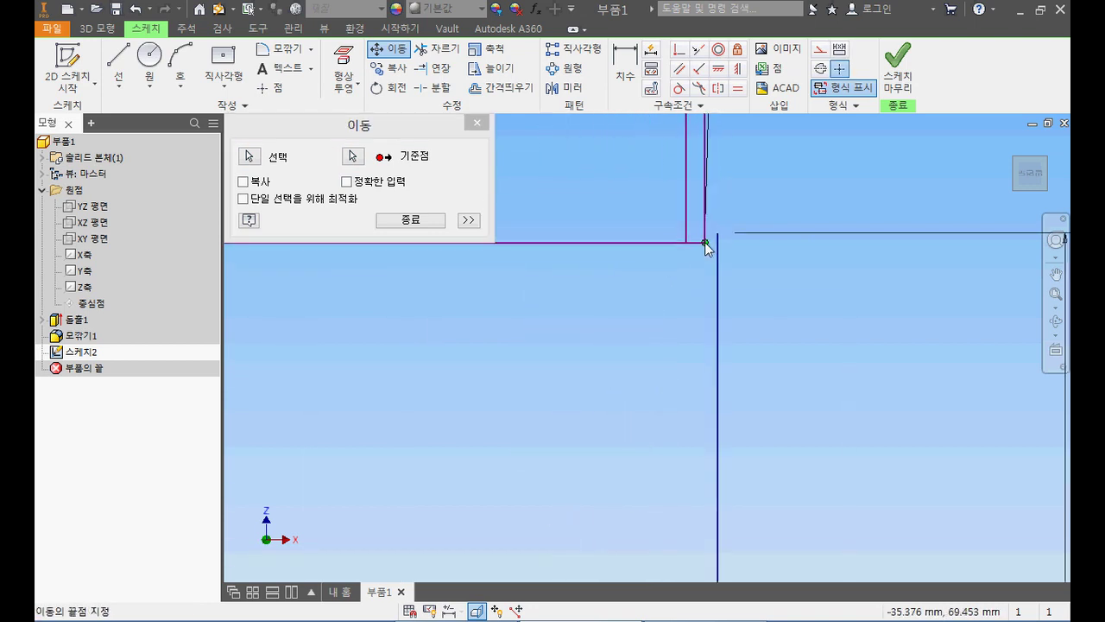
{"action": "left_click", "coordinate": [717, 234]}
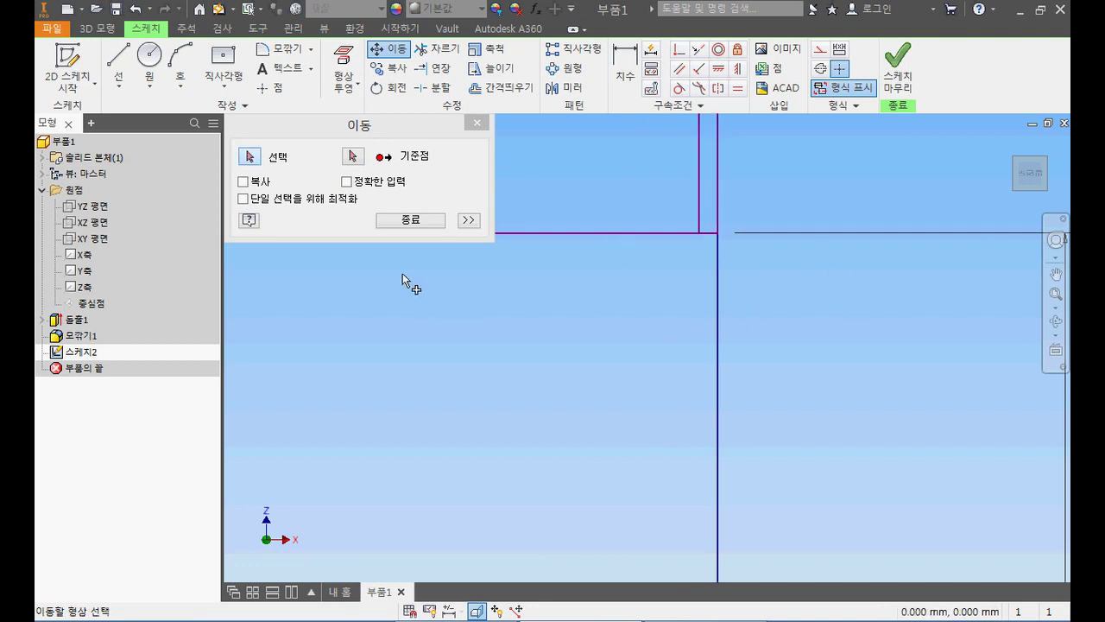
{"action": "left_click", "coordinate": [401, 221]}
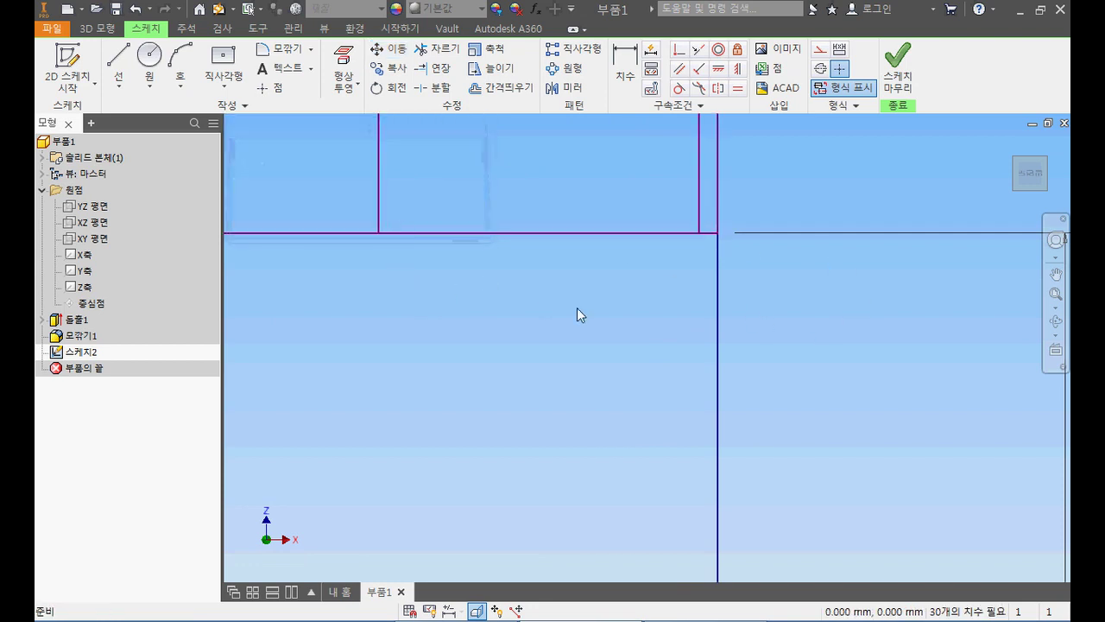
Convert the 70 mm vertical line between the base plate and the bearing section into a construction line.
{"action": "scroll", "coordinate": [621, 304], "scroll_direction": "down", "scroll_amount": 3}
{"action": "middle_click_drag", "start_coordinate": [656, 385], "coordinate": [661, 354]}
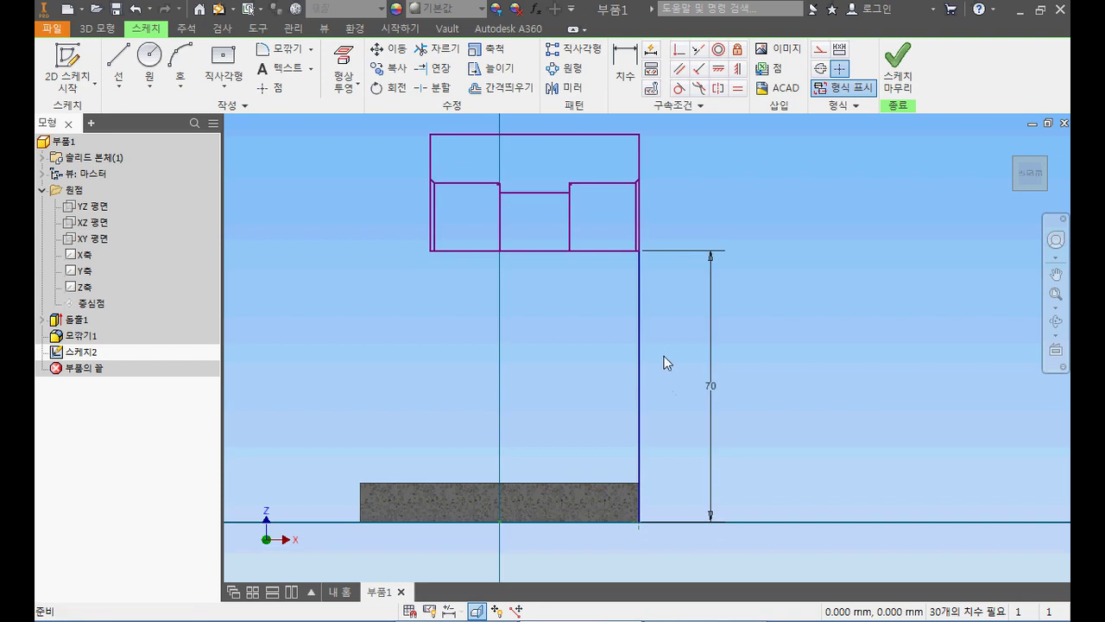
{"action": "left_click", "coordinate": [637, 345]}
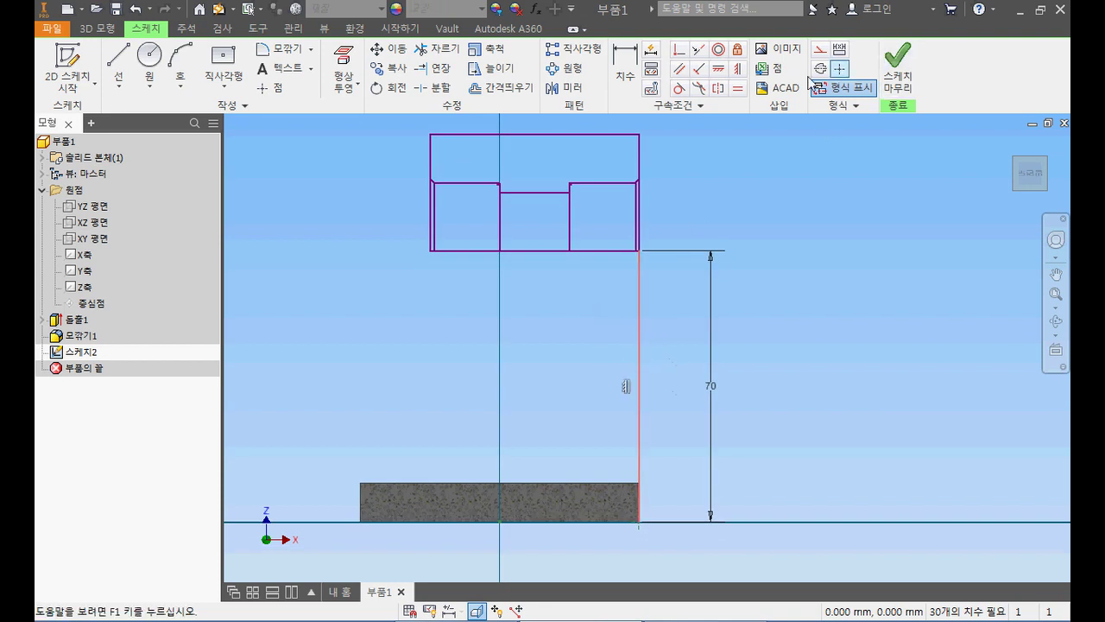
{"action": "left_click", "coordinate": [818, 50]}
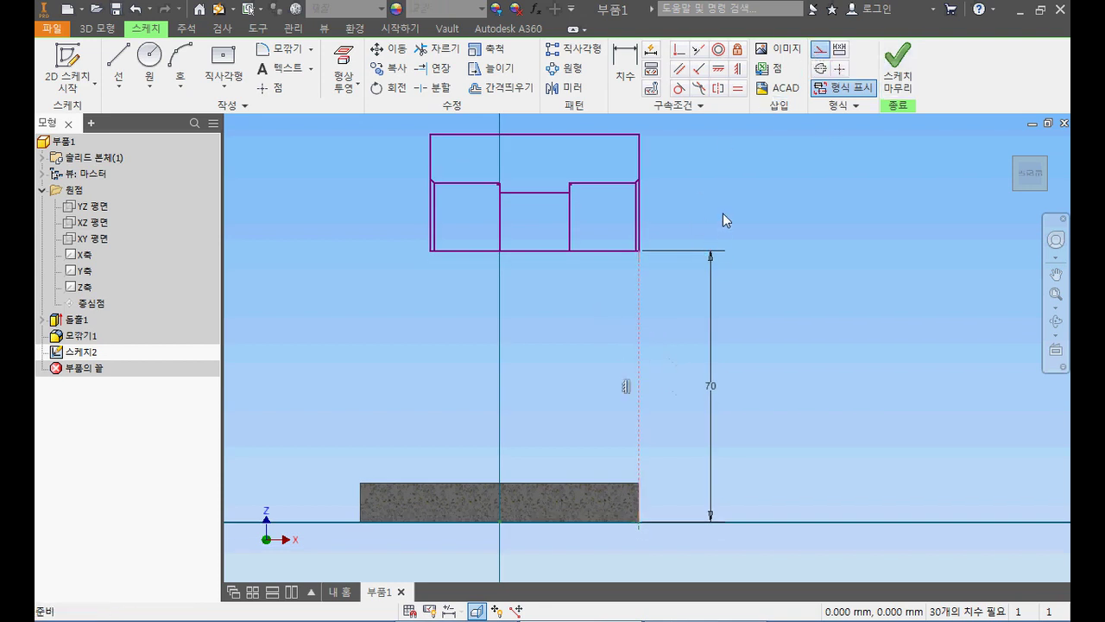
{"action": "scroll", "coordinate": [526, 185], "scroll_direction": "up", "scroll_amount": 3}
{"action": "mouse_move", "coordinate": [526, 185]}
{"action": "middle_mouse_down"}
{"action": "mouse_move", "coordinate": [539, 301]}
{"action": "mouse_move", "coordinate": [581, 271]}
{"action": "middle_mouse_up"}
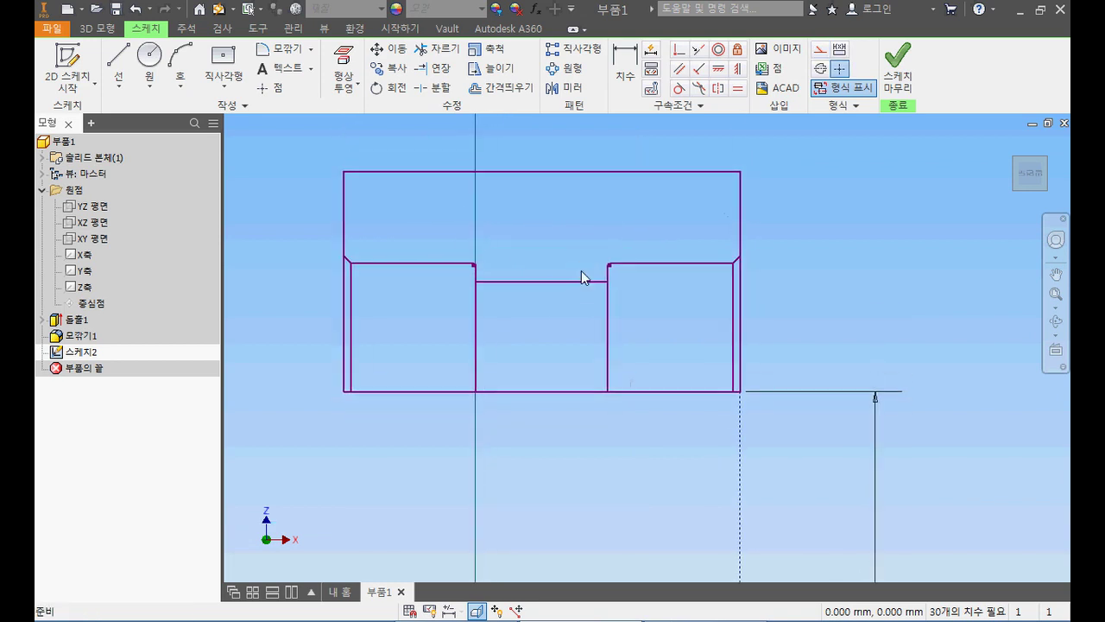
{"action": "mouse_move", "coordinate": [449, 179]}
{"action": "left_mouse_down"}
{"action": "mouse_move", "coordinate": [378, 225]}
{"action": "mouse_move", "coordinate": [419, 239]}
{"action": "left_mouse_up"}
{"action": "left_click_drag", "start_coordinate": [576, 173], "coordinate": [524, 239]}
{"action": "left_click_drag", "start_coordinate": [673, 180], "coordinate": [591, 245]}
{"action": "left_click_drag", "start_coordinate": [704, 185], "coordinate": [649, 239]}
{"action": "left_click_drag", "start_coordinate": [617, 205], "coordinate": [533, 262]}
{"action": "left_click_drag", "start_coordinate": [536, 201], "coordinate": [460, 257]}
{"action": "key", "text": "Escape"}
Trim the outer edges and inner bore verticals below the upper section profile, and delete the two remaining vertical lines beneath it.
{"action": "left_click", "coordinate": [445, 53]}
{"action": "left_click", "coordinate": [345, 329]}
{"action": "left_click", "coordinate": [477, 343]}
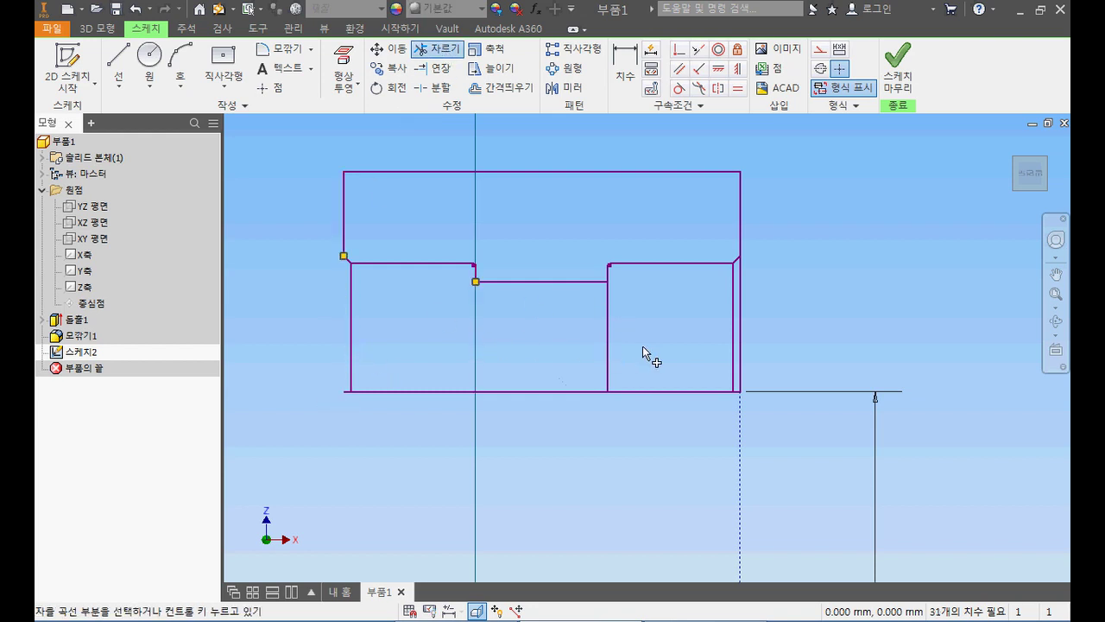
{"action": "left_click", "coordinate": [609, 333]}
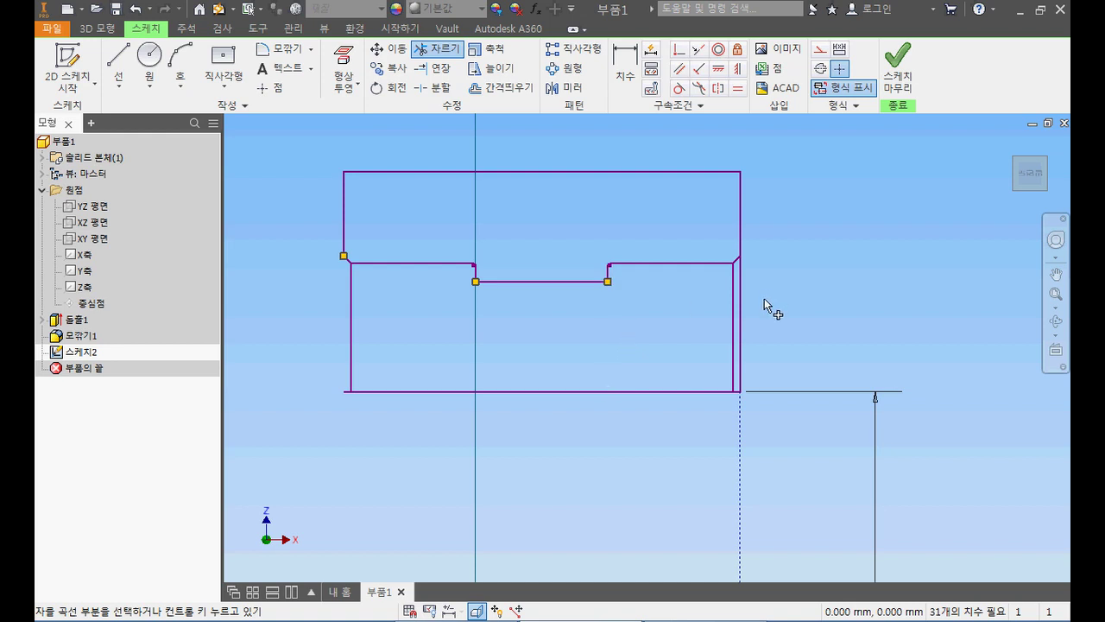
{"action": "left_click", "coordinate": [740, 321]}
{"action": "key", "text": "Escape"}
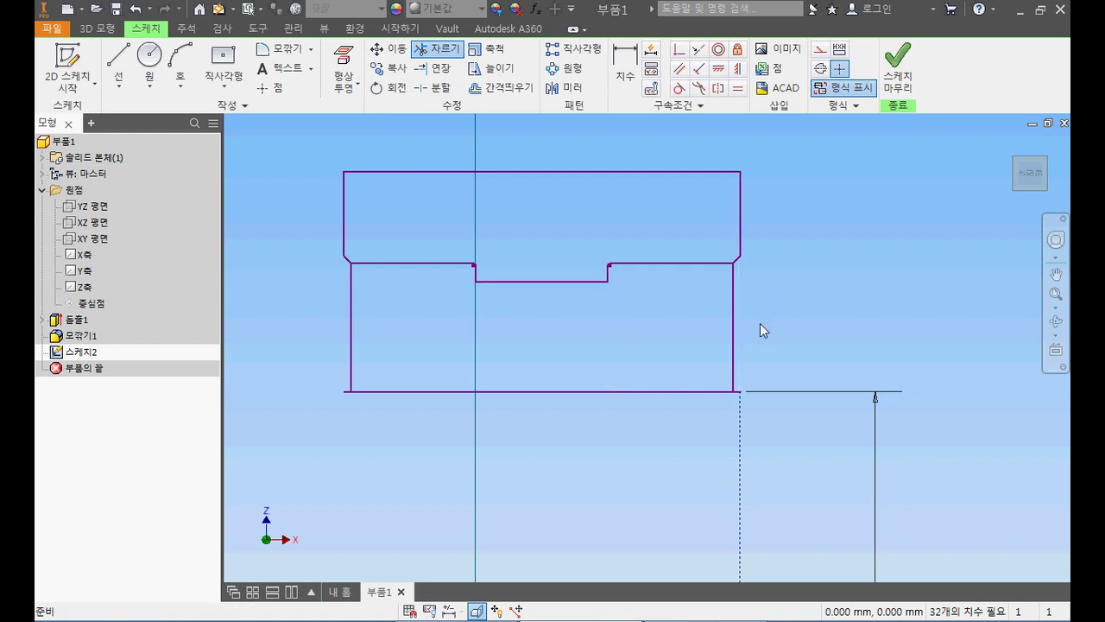
{"action": "left_click_drag", "start_coordinate": [788, 335], "coordinate": [310, 330]}
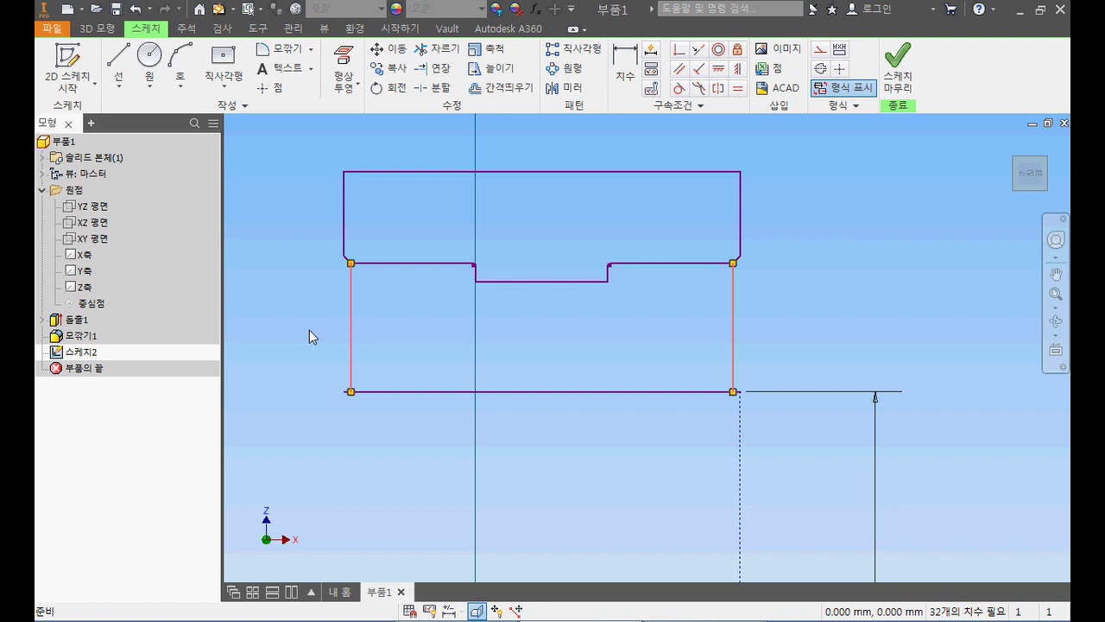
{"action": "key", "text": "Delete"}
Convert the horizontal line at the section's lower edge into a construction line and finish the sketch.
{"action": "left_click_drag", "start_coordinate": [691, 437], "coordinate": [604, 355]}
{"action": "left_click", "coordinate": [819, 49]}
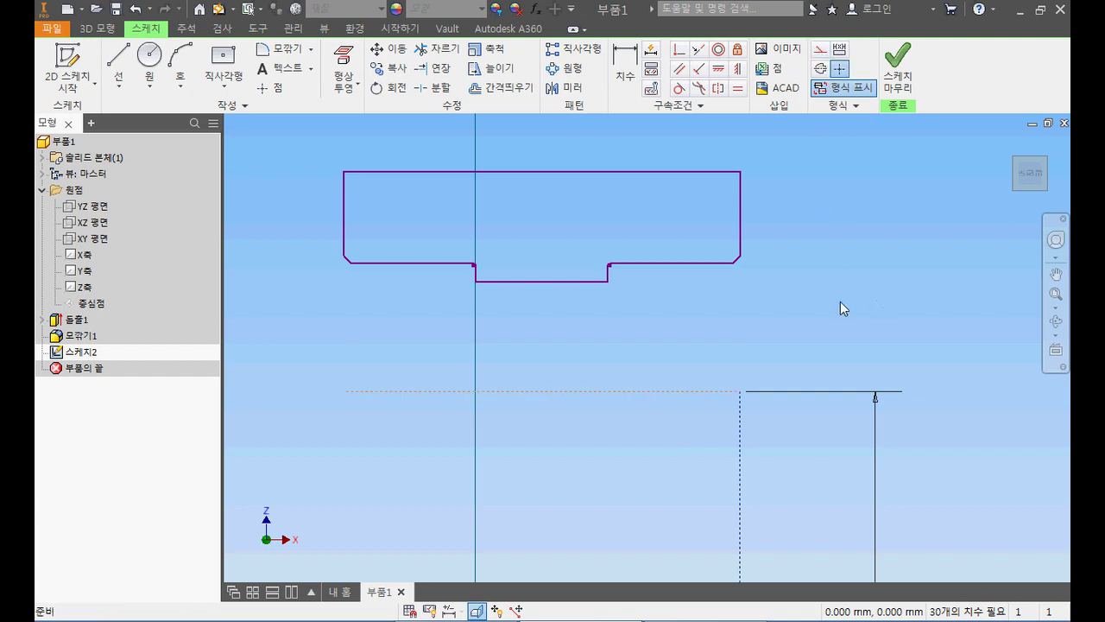
{"action": "scroll", "coordinate": [834, 296], "scroll_direction": "down", "scroll_amount": 2}
{"action": "scroll", "coordinate": [831, 297], "scroll_direction": "down", "scroll_amount": 2}
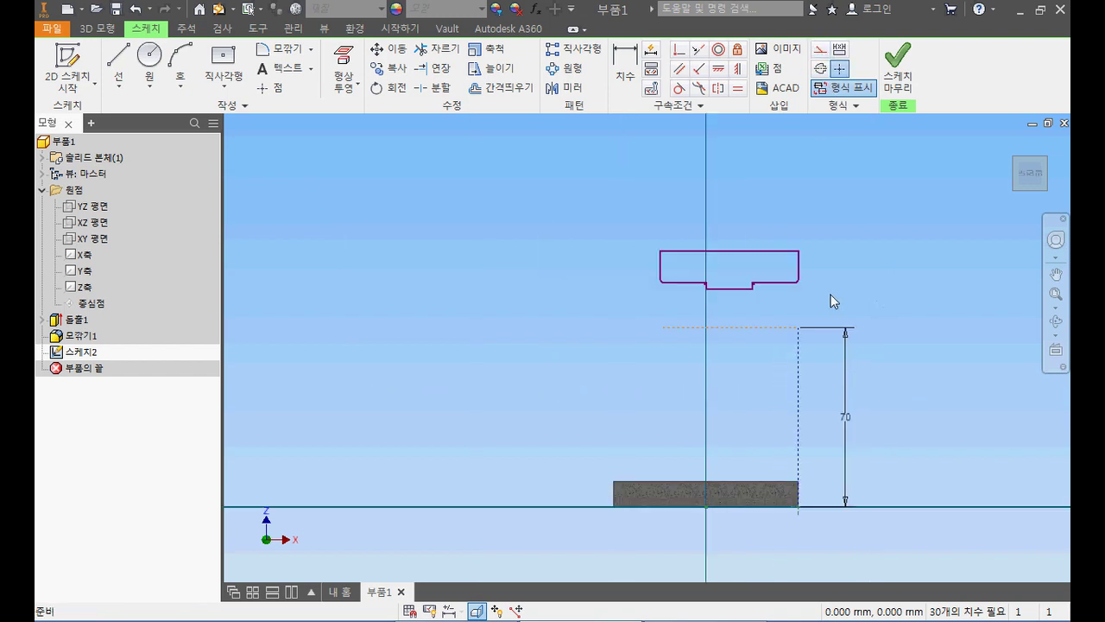
{"action": "left_click", "coordinate": [896, 82]}
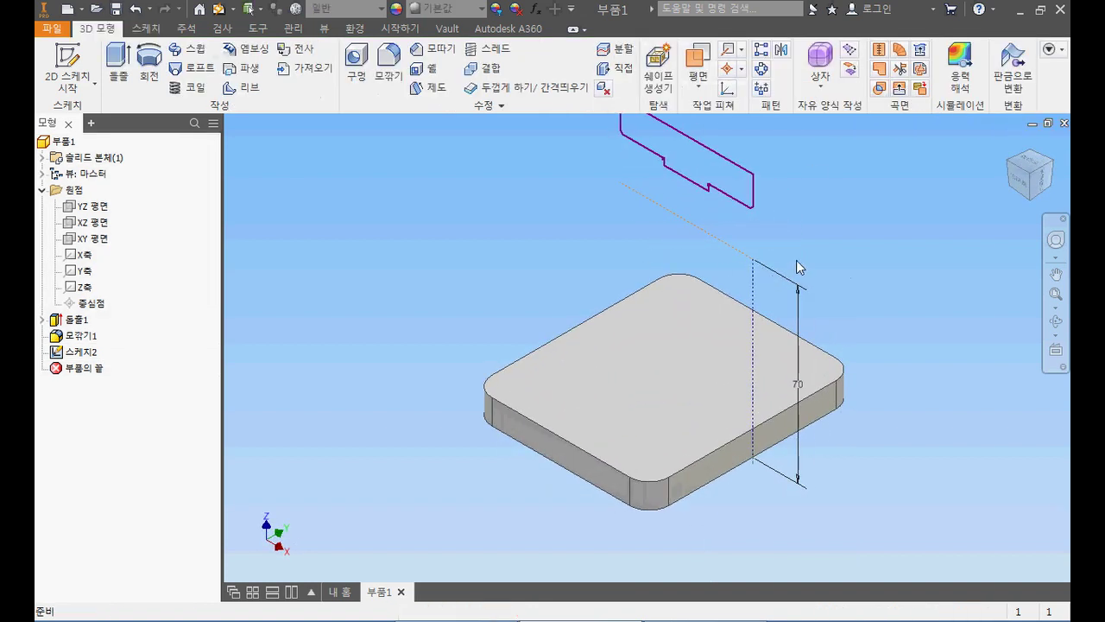
Revolve the section profile around the horizontal construction line with the extents set to full (전체).
{"action": "scroll", "coordinate": [812, 255], "scroll_direction": "down", "scroll_amount": 2}
{"action": "middle_click_drag", "start_coordinate": [821, 244], "coordinate": [627, 266]}
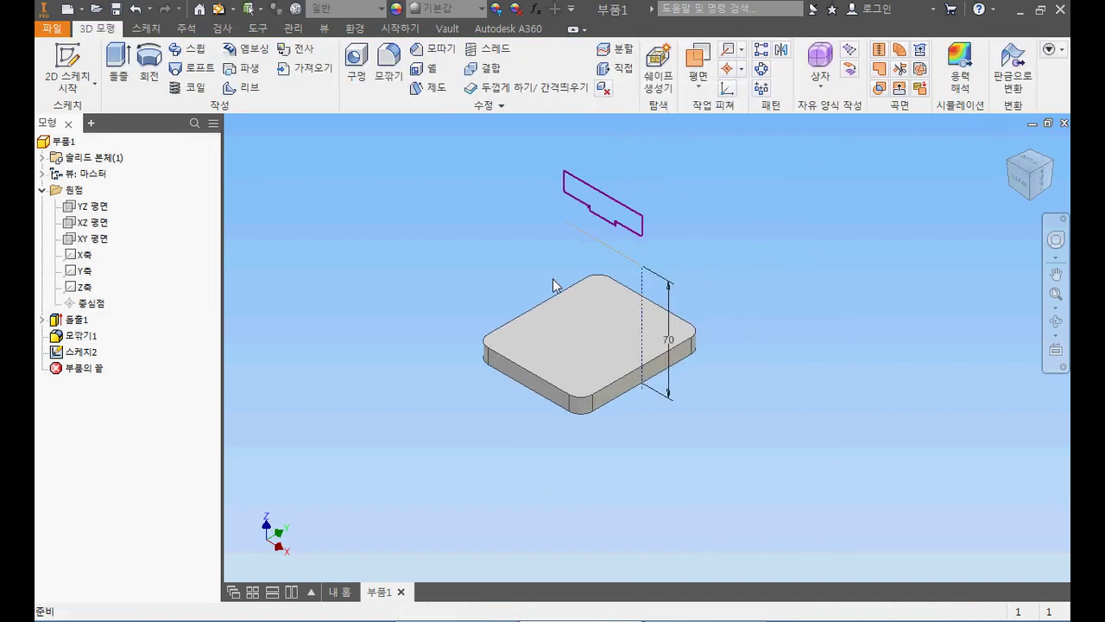
{"action": "left_click", "coordinate": [149, 74]}
{"action": "scroll", "coordinate": [650, 207], "scroll_direction": "up", "scroll_amount": 2}
{"action": "middle_click_drag", "start_coordinate": [649, 201], "coordinate": [780, 197]}
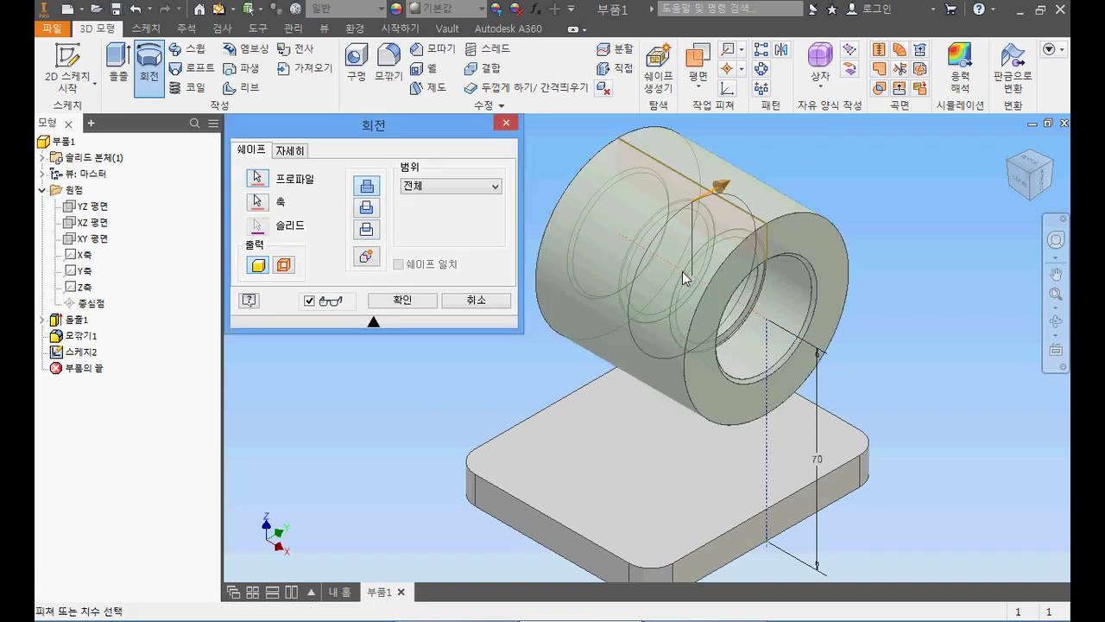
{"action": "left_click", "coordinate": [420, 187]}
{"action": "left_click", "coordinate": [423, 198]}
{"action": "left_click", "coordinate": [403, 301]}
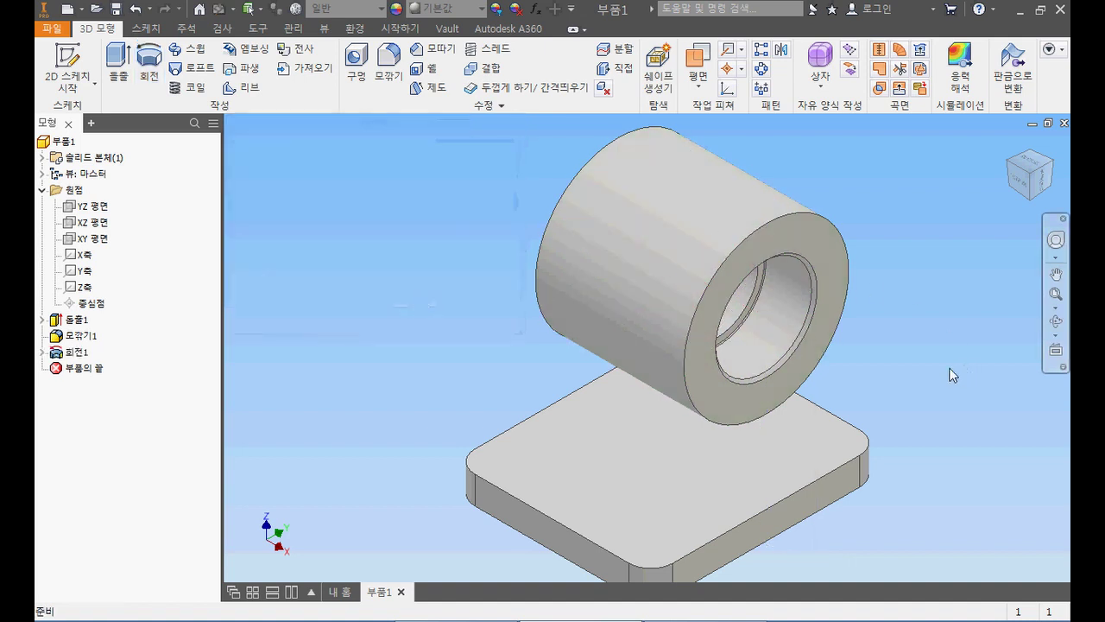
Inspect the revolved cylinder in 3D and switch to the AutoCAD drawing to check the bearing housing's front and side view dimensions.
{"action": "key", "text": "F4"}
{"action": "left_click_drag", "start_coordinate": [903, 308], "coordinate": [952, 308]}
{"action": "key", "text": "Escape"}
{"action": "key", "text": "F6"}
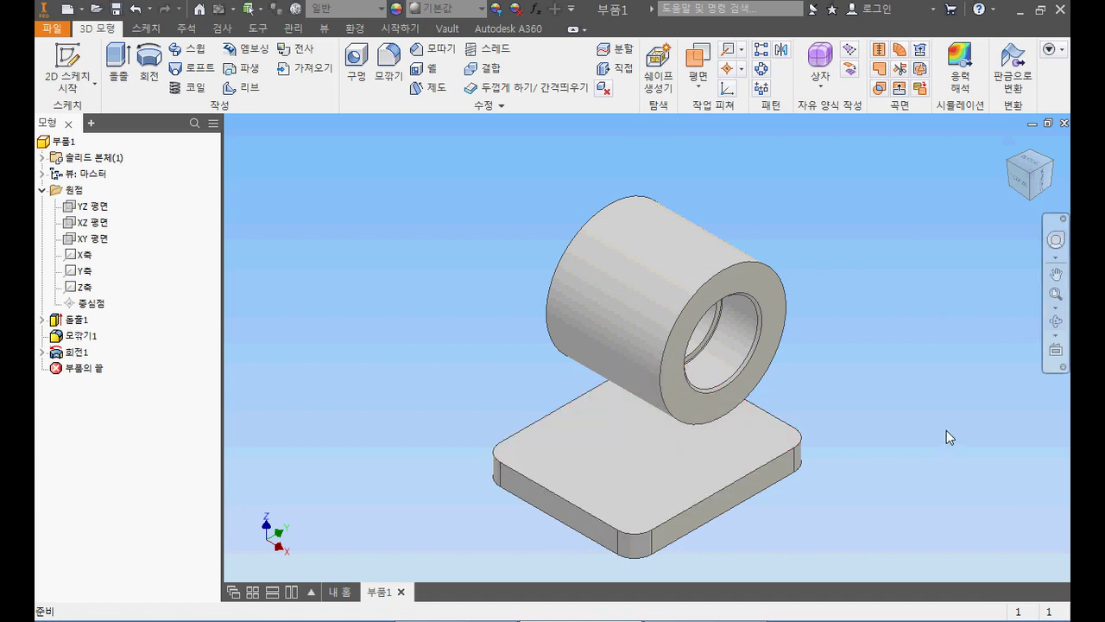
{"action": "key", "text": "alt+Tab"}
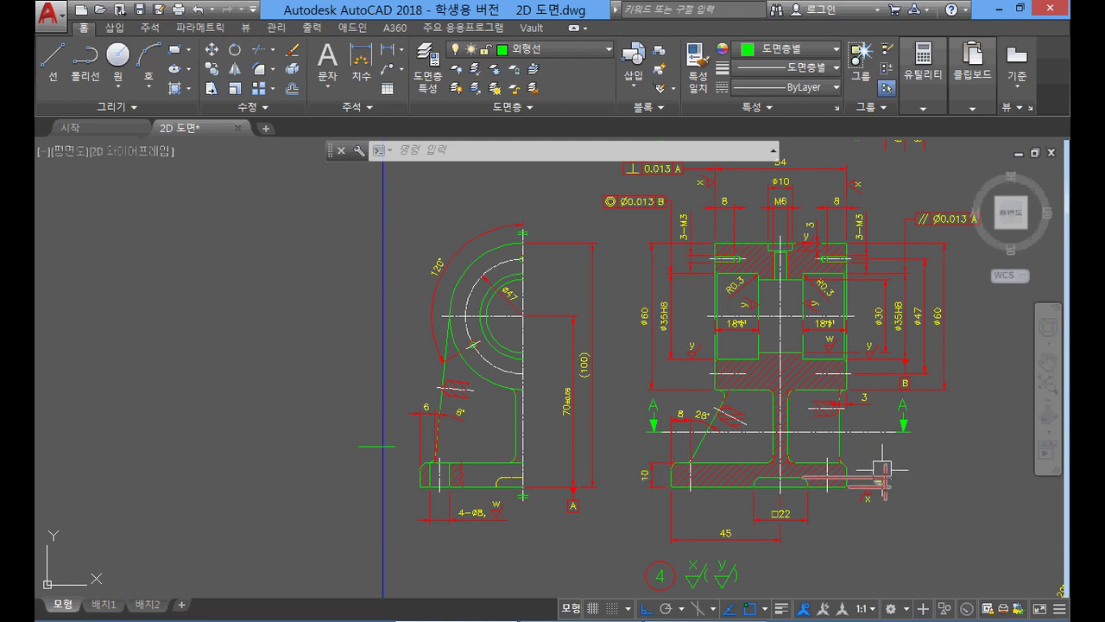
{"action": "middle_click_drag", "start_coordinate": [902, 388], "coordinate": [900, 369]}
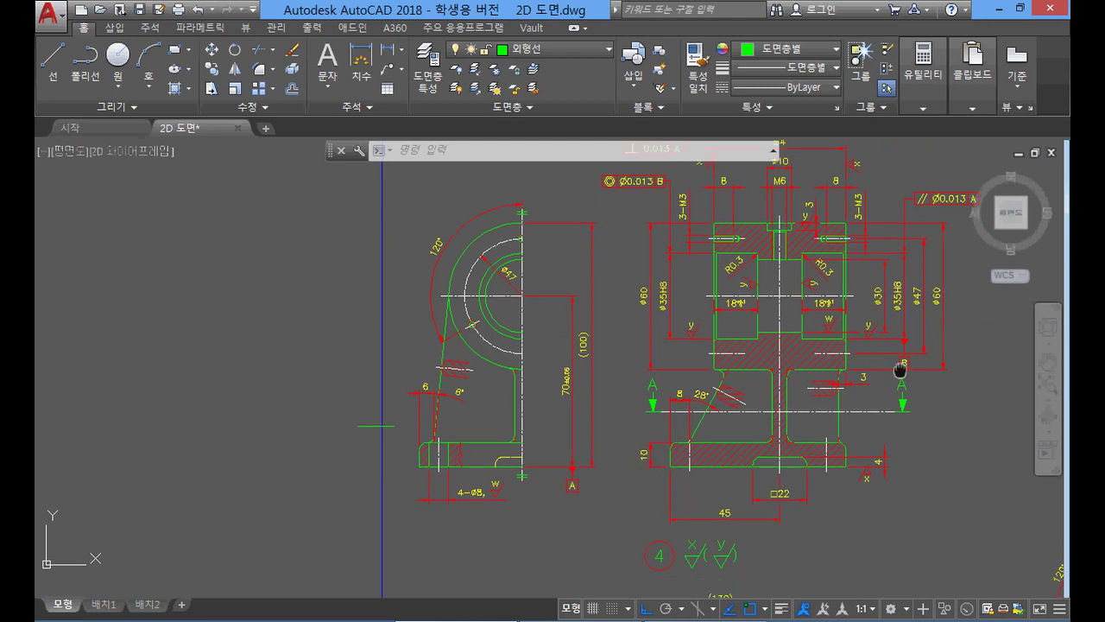
{"action": "scroll", "coordinate": [780, 463], "scroll_direction": "up", "scroll_amount": 2}
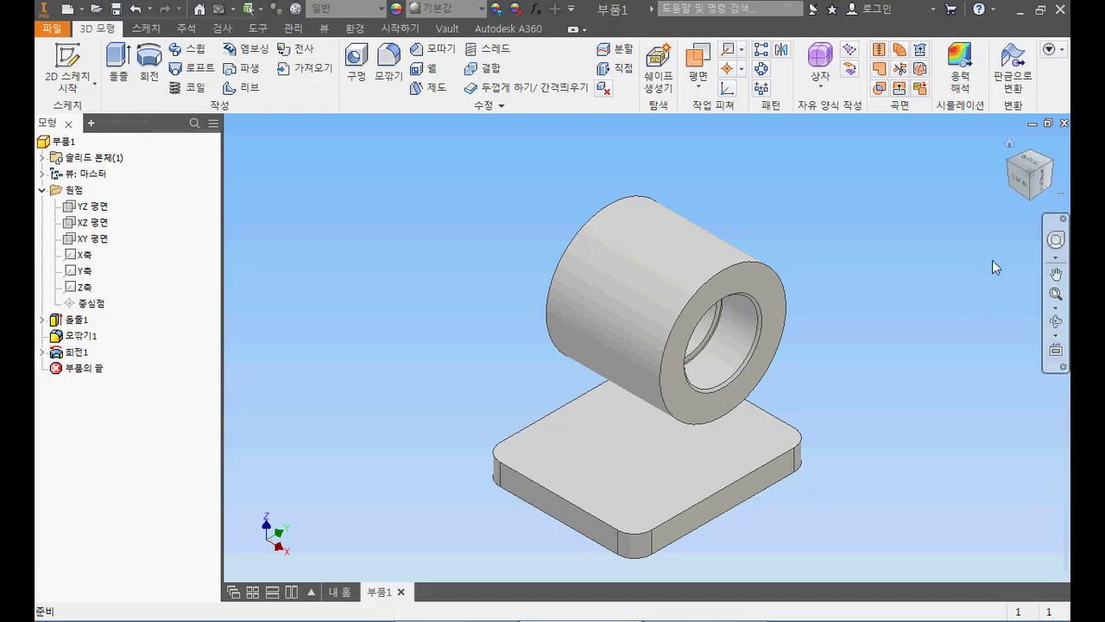
Back in Inventor, create a work plane offset -45 mm from the base plate's side face below the bore opening.
{"action": "left_click", "coordinate": [1014, 165]}
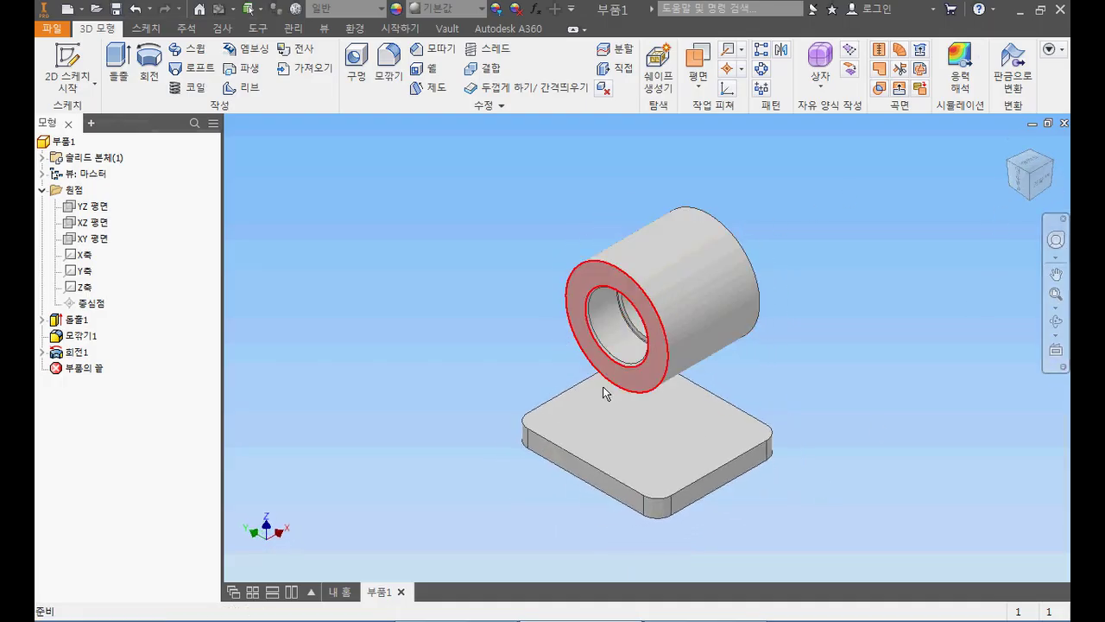
{"action": "left_click", "coordinate": [585, 477]}
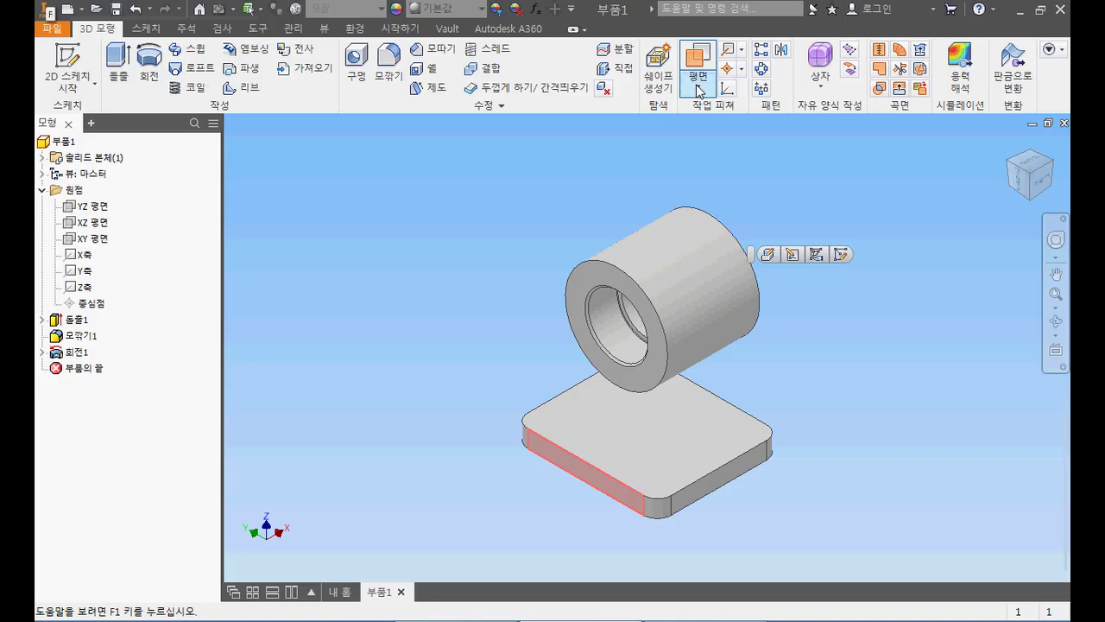
{"action": "left_click", "coordinate": [697, 86]}
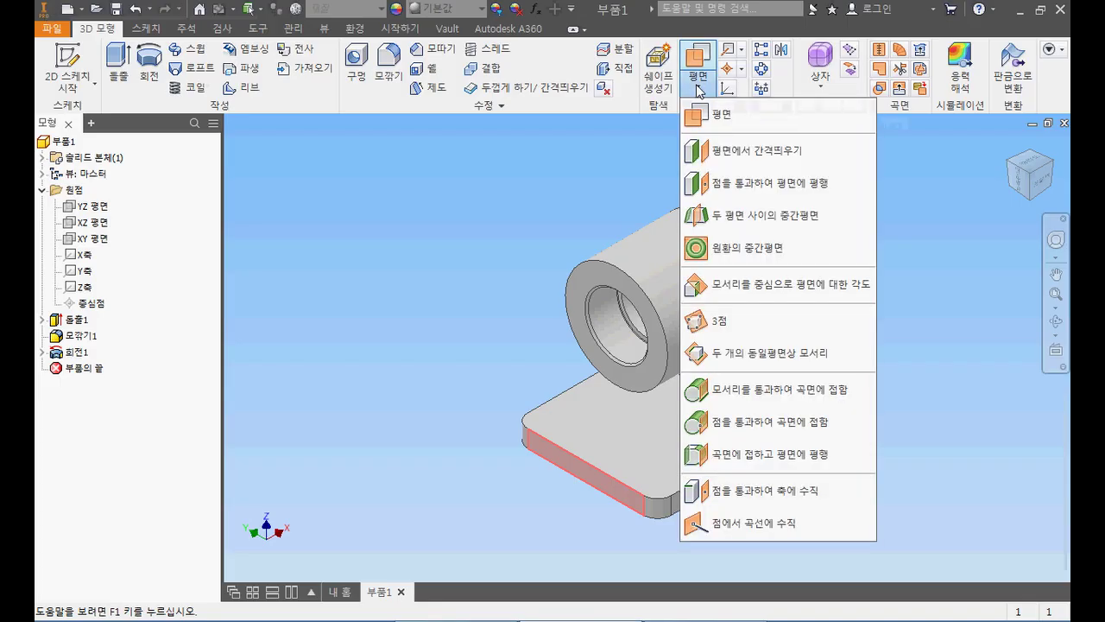
{"action": "left_click", "coordinate": [756, 157]}
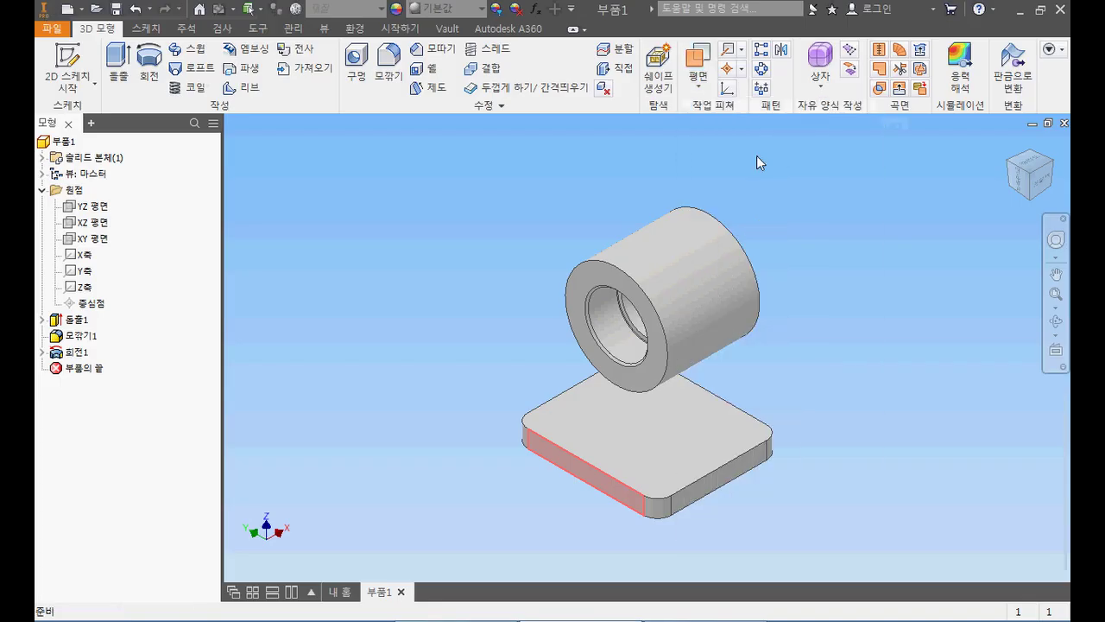
{"action": "left_click", "coordinate": [641, 513]}
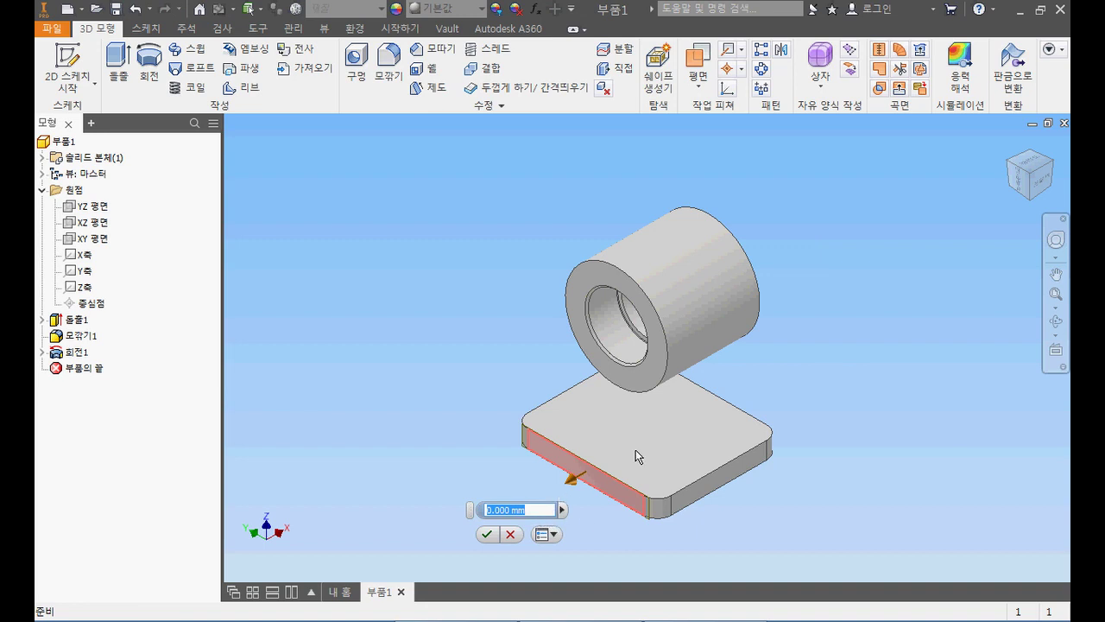
{"action": "type", "text": "-45"}
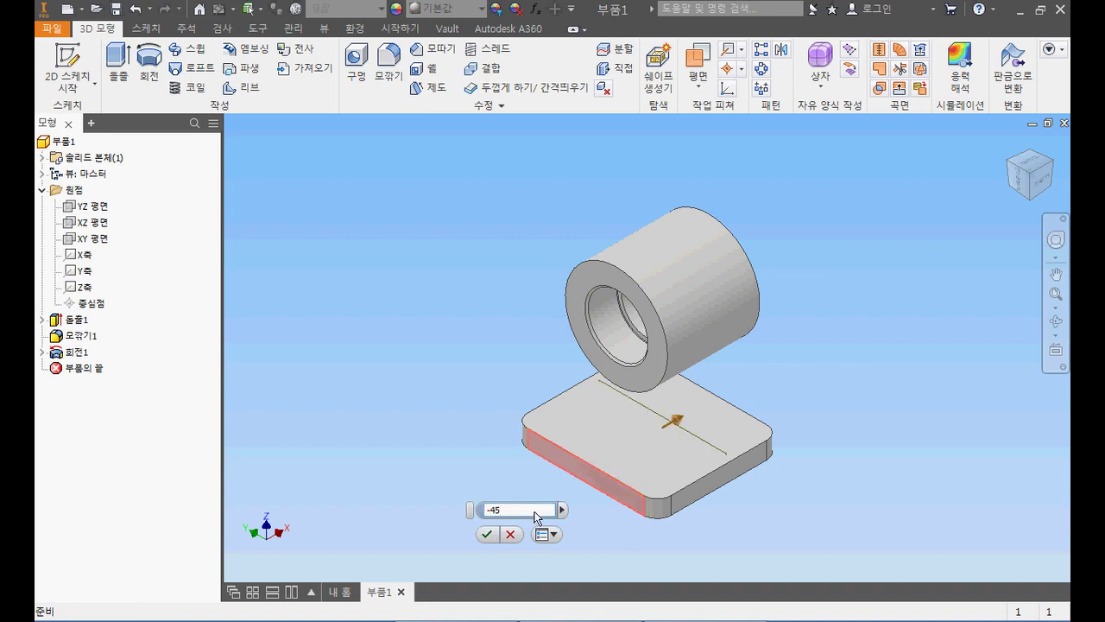
{"action": "left_click", "coordinate": [489, 535]}
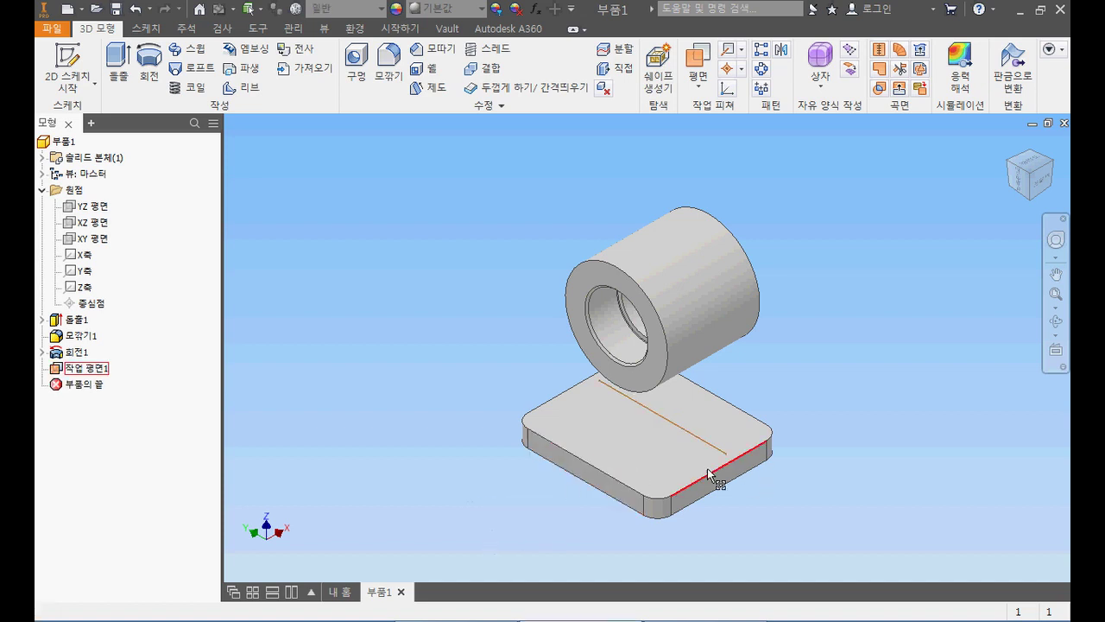
Select the new work plane at its edge across the base plate and open its context options.
{"action": "scroll", "coordinate": [698, 454], "scroll_direction": "up", "scroll_amount": 5}
{"action": "scroll", "coordinate": [698, 454], "scroll_direction": "up", "scroll_amount": 3}
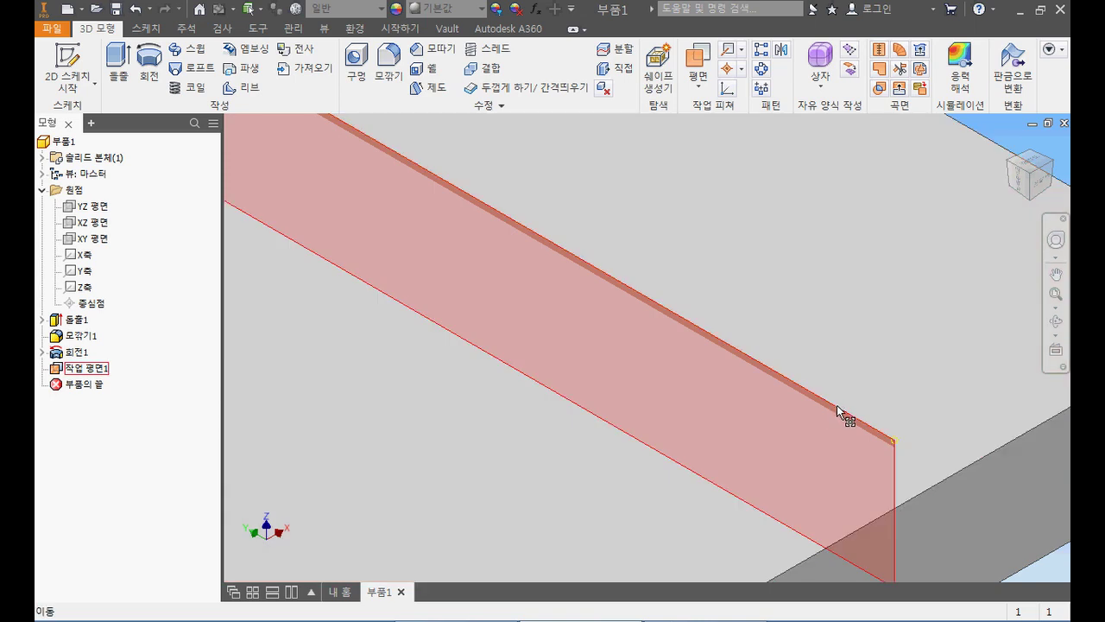
{"action": "left_click", "coordinate": [838, 414]}
{"action": "right_click", "coordinate": [836, 412]}
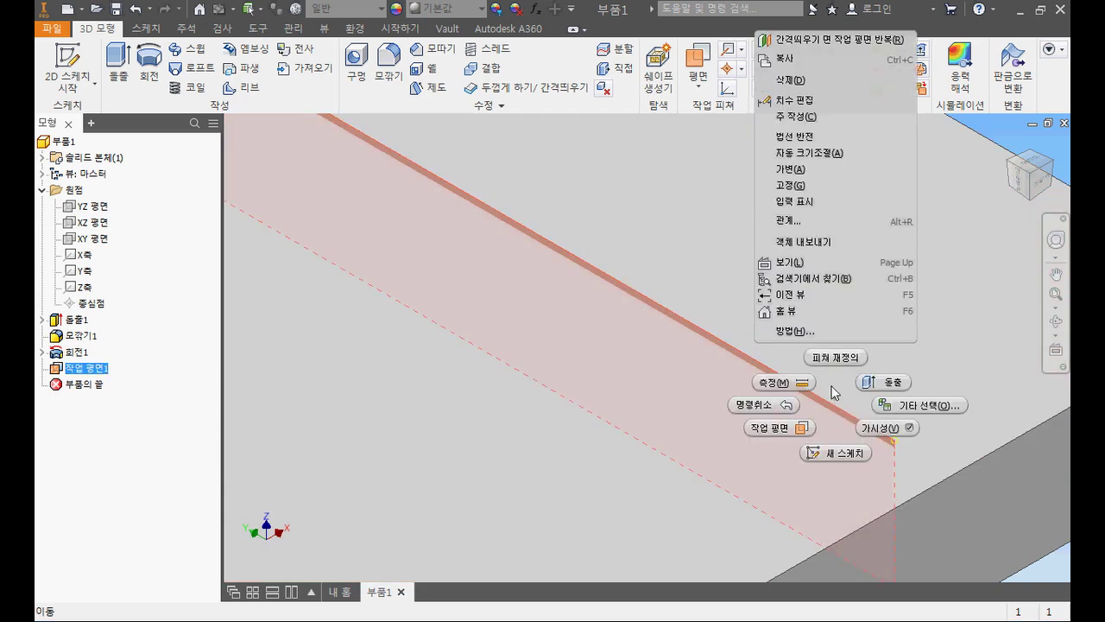